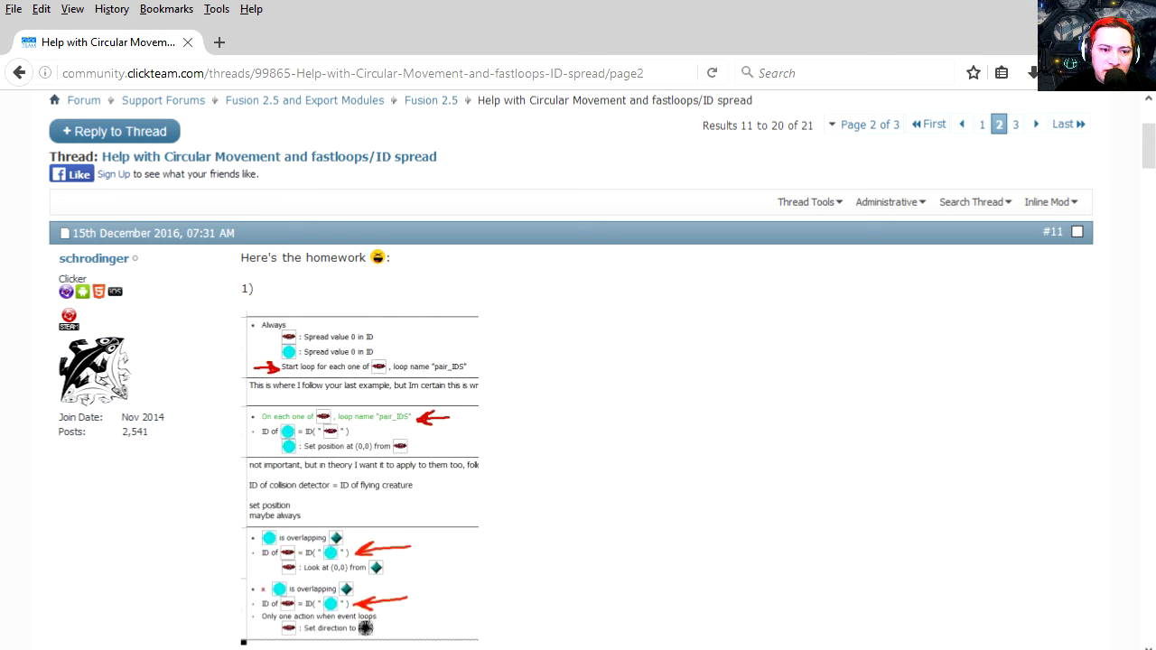
Read through page 2 of the forum thread and open post #20's theory6_1.mfa attachment with Clickteam Fusion Developer 2.5.
scroll(578, 371, "down", 5)
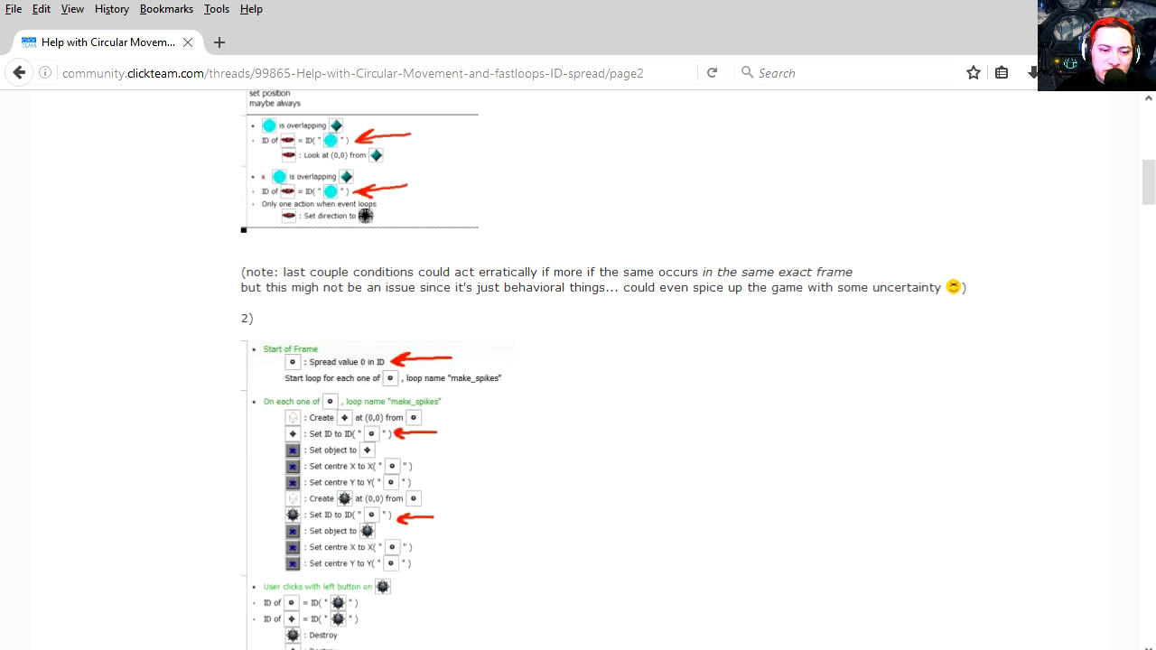
scroll(415, 425, "down", 2)
scroll(416, 424, "down", 6)
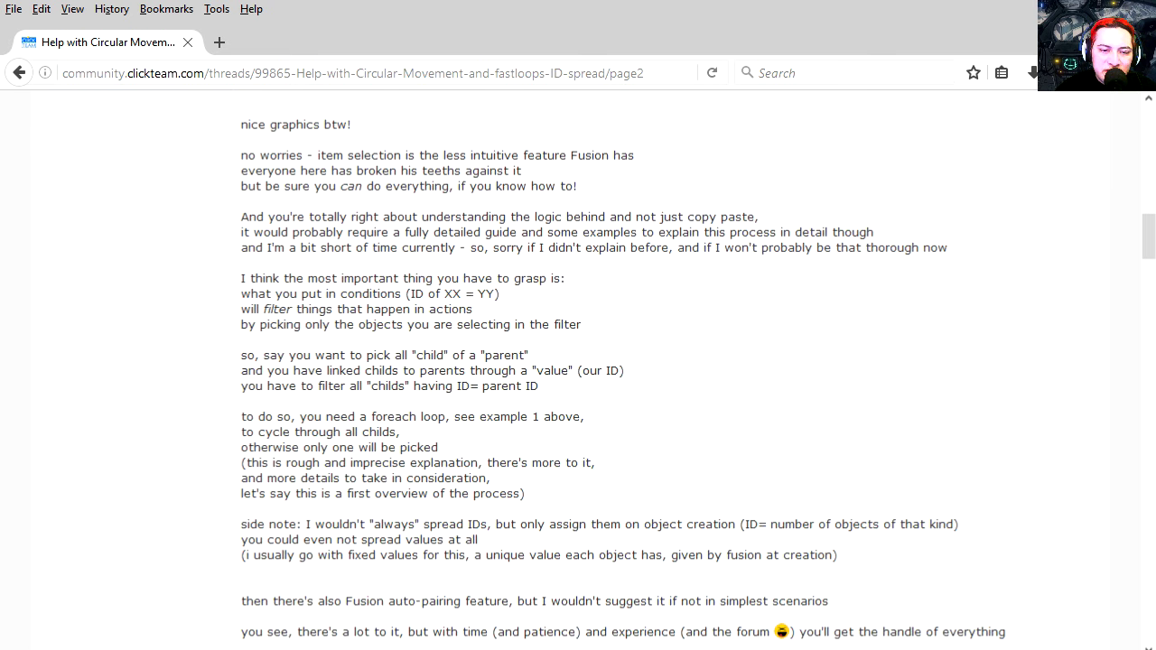
scroll(578, 370, "down", 3)
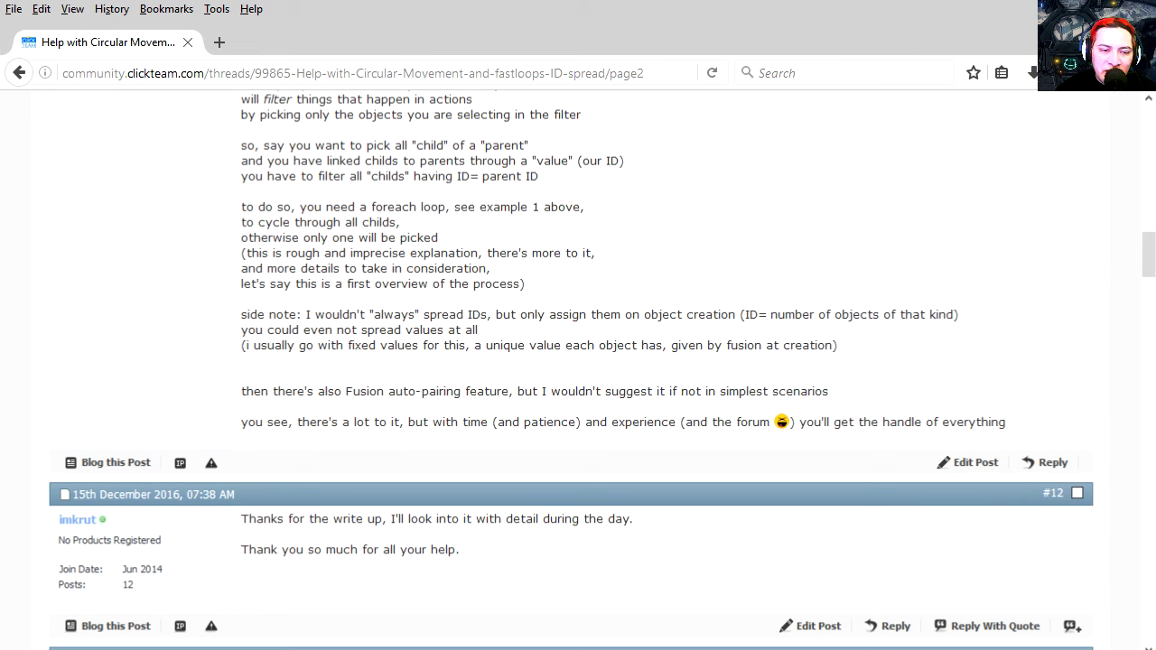
scroll(578, 370, "down", 10)
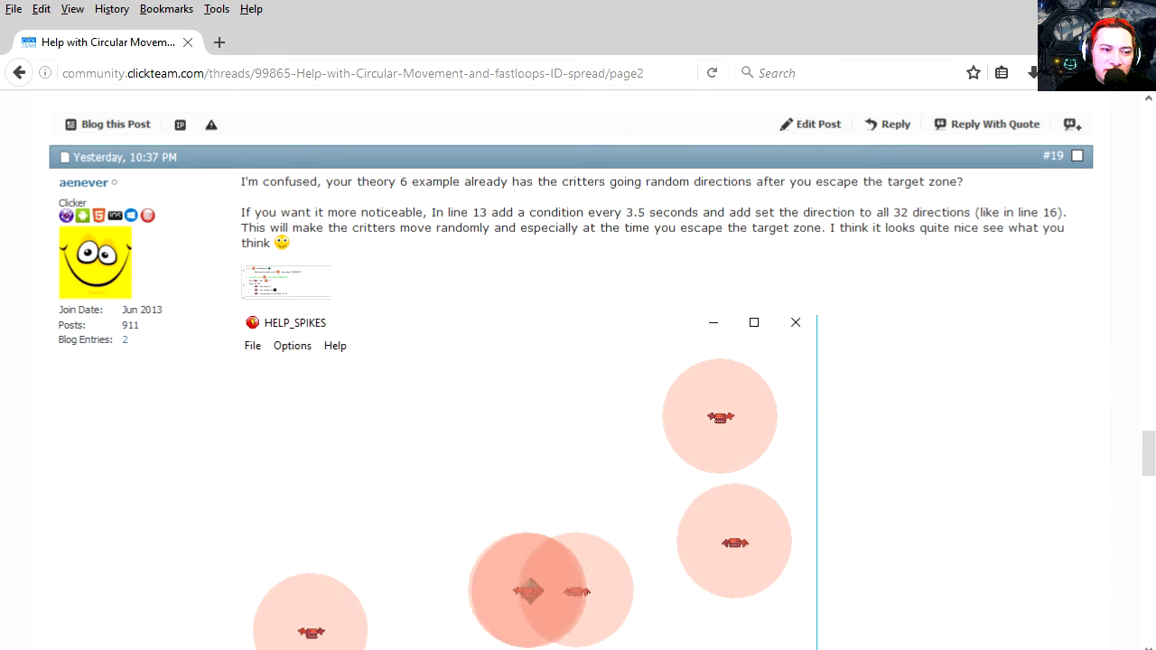
scroll(578, 371, "down", 3)
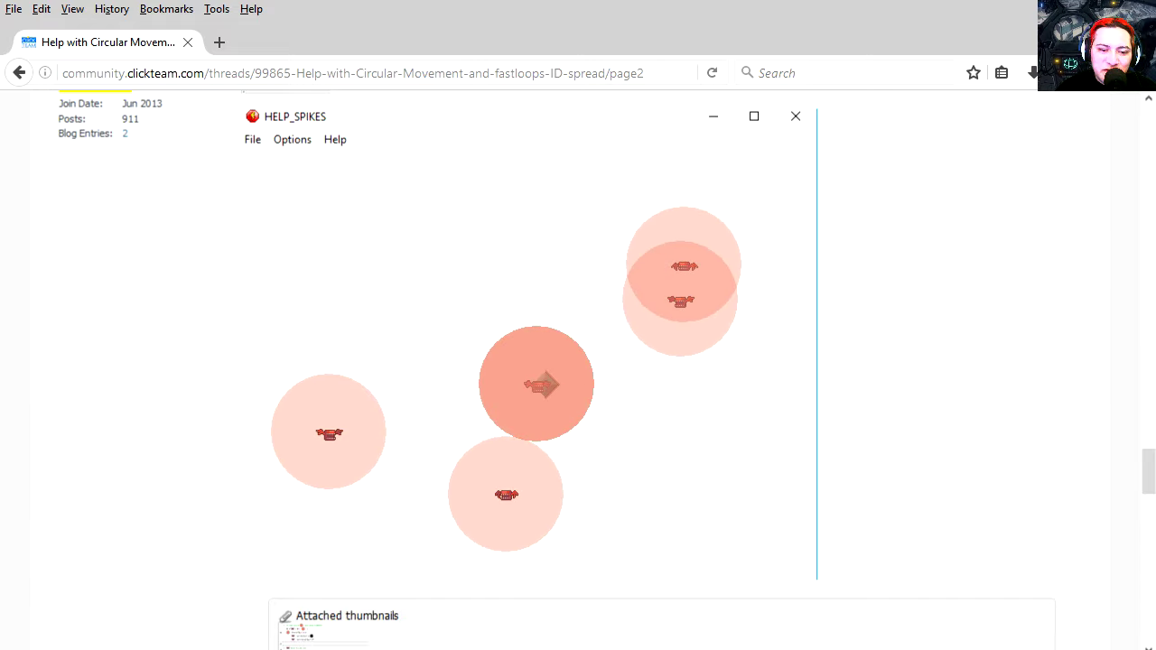
scroll(578, 371, "down", 10)
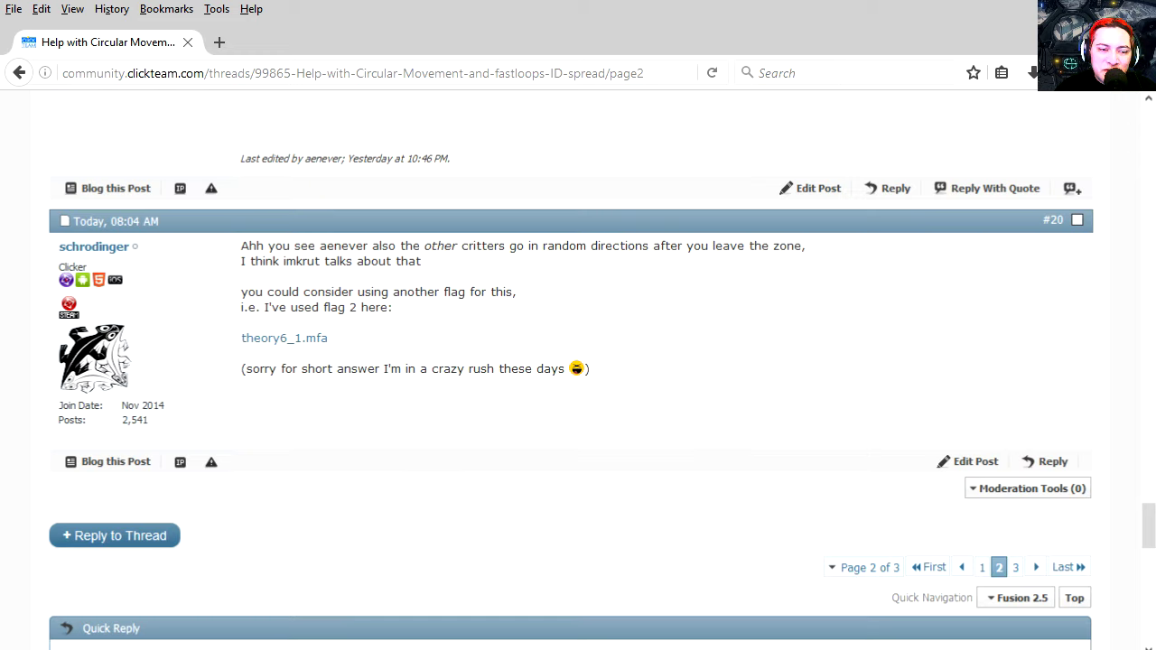
left_click(283, 338)
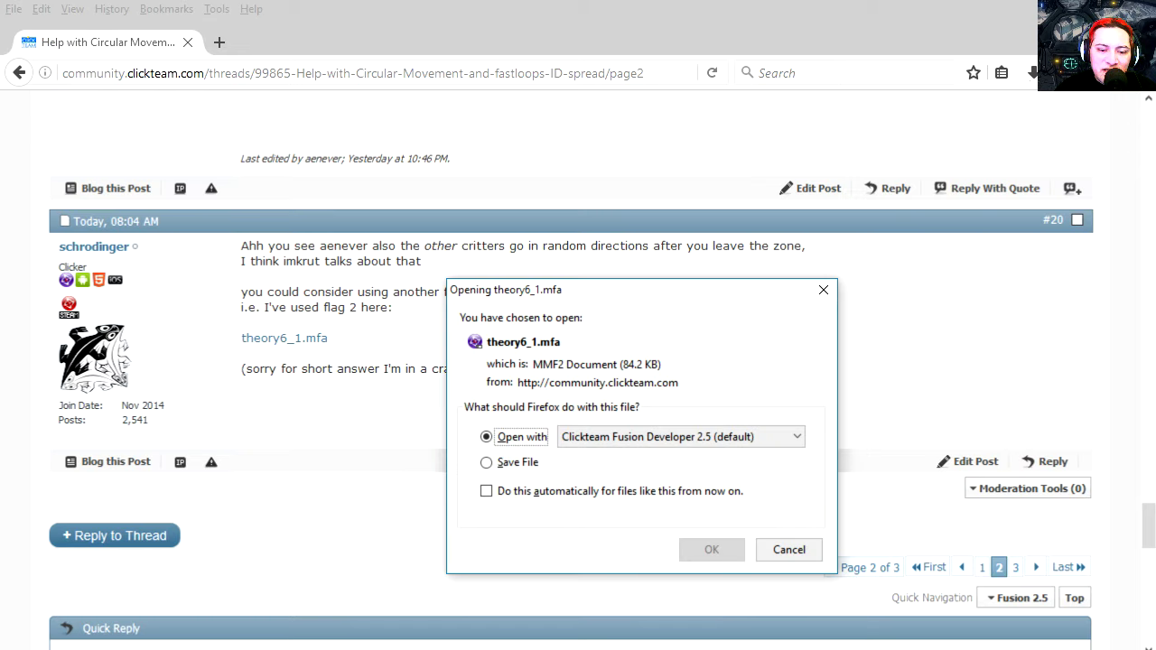
key("Return")
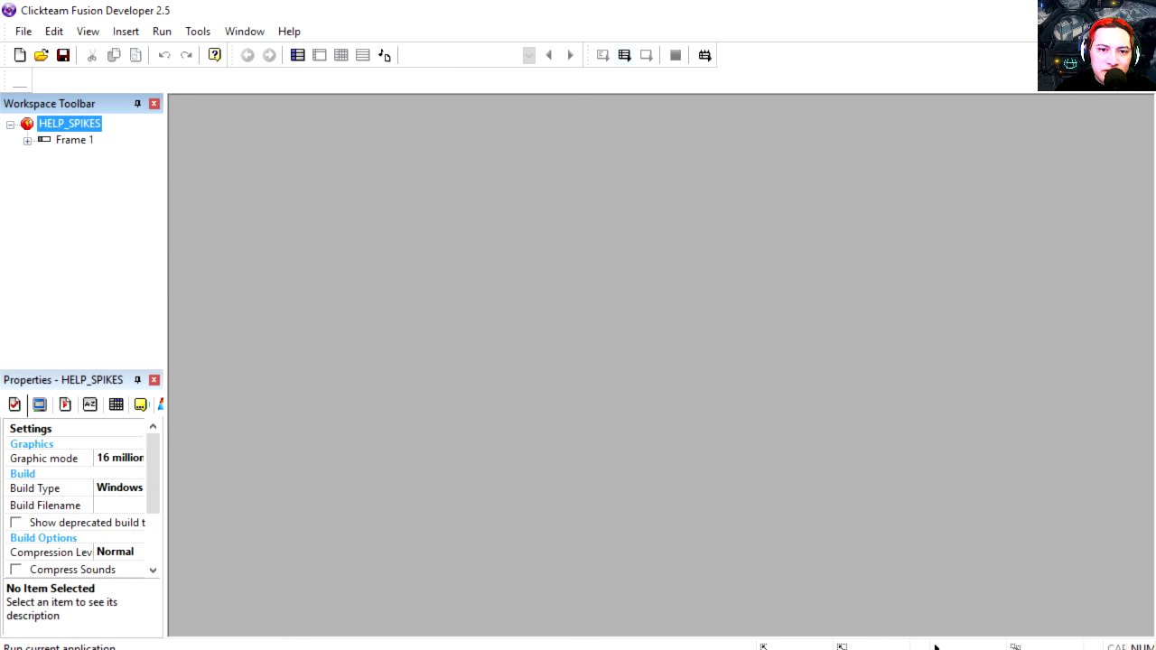
Test-run the HELP_SPIKES application, moving the diamond around among the flying enemies, and close the run window.
left_click(625, 55)
key("Right")
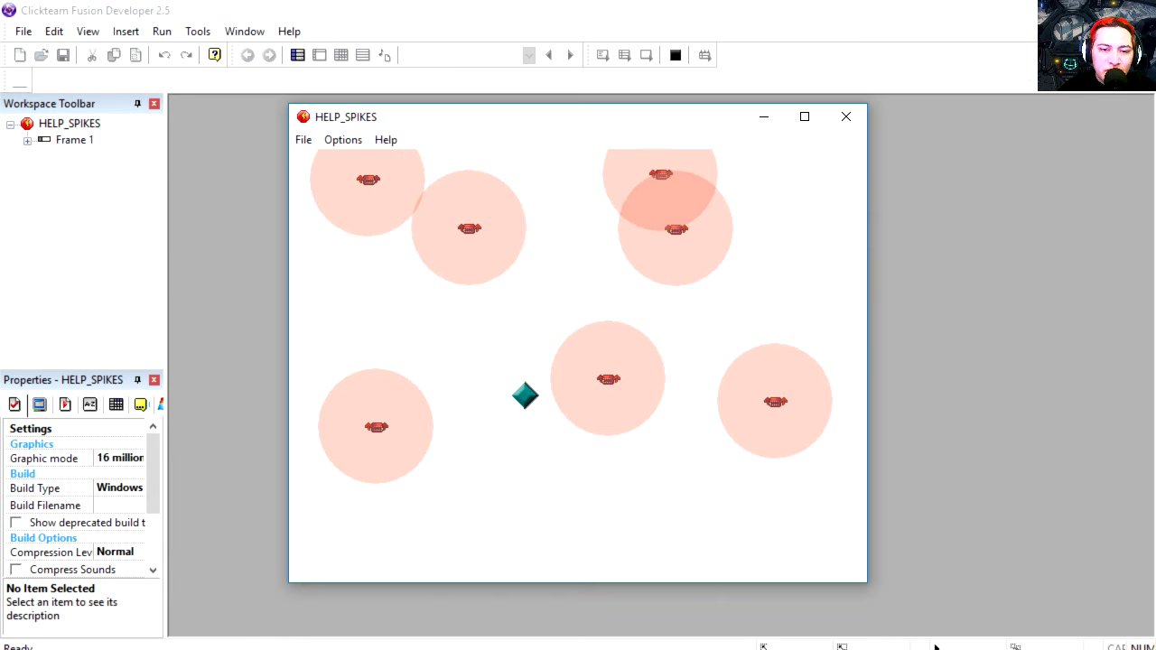
key("Up")
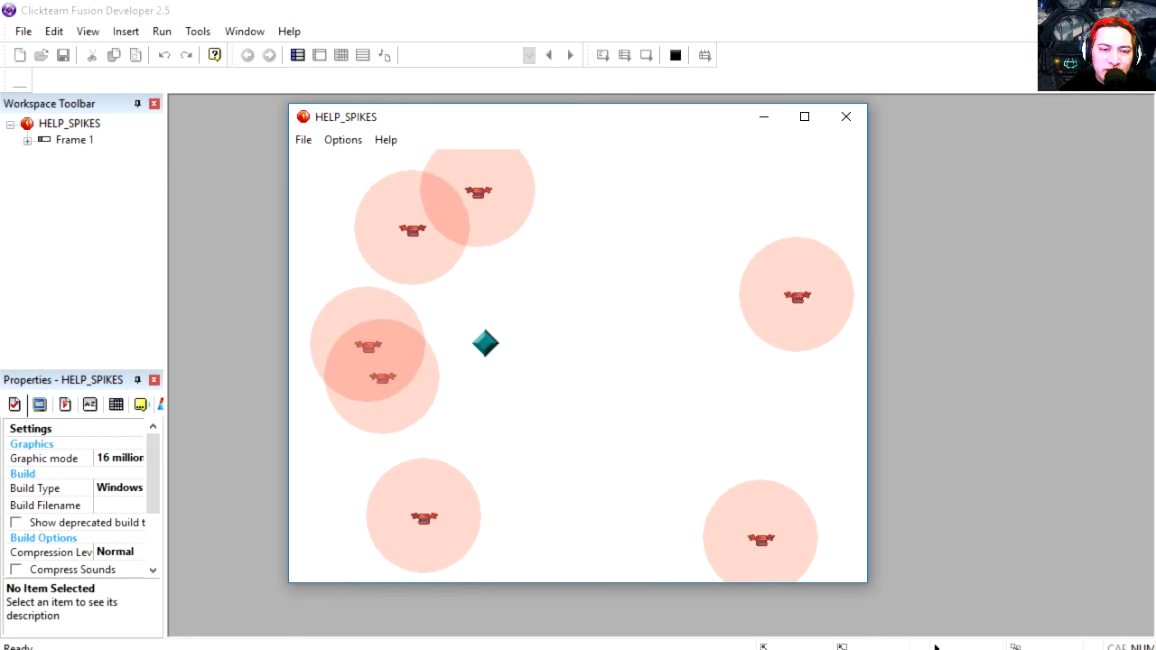
key("Left")
key("Right")
key("alt+F4")
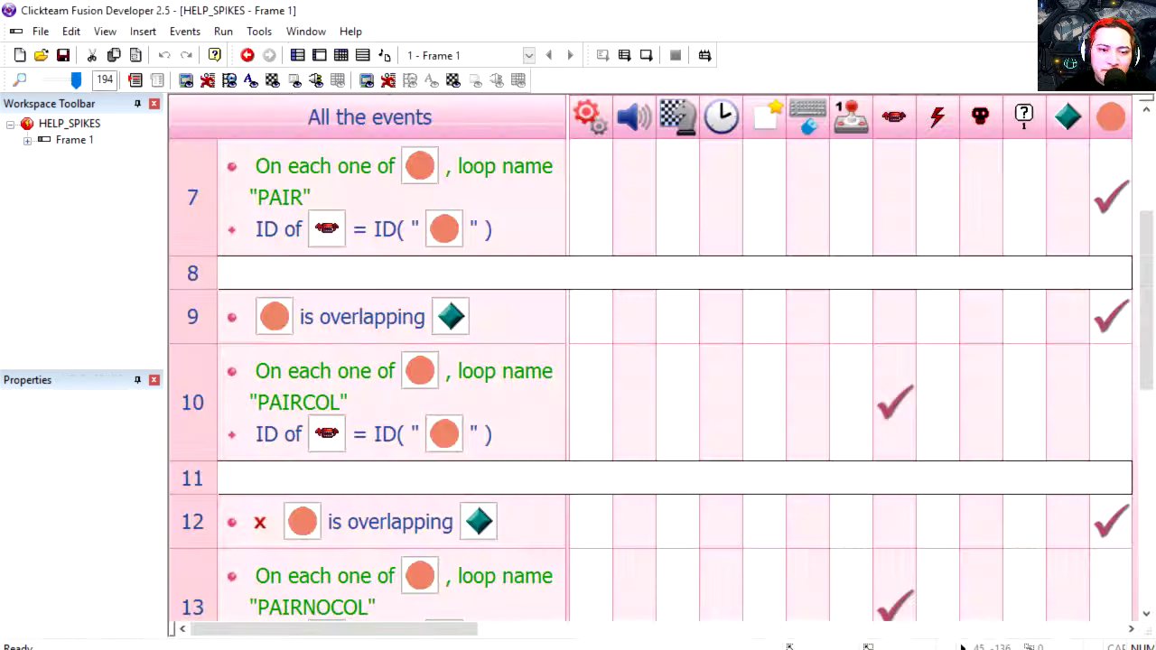
Reduce the event editor zoom to 154 and examine the pairing and overlap events of HELP_SPIKES Frame 1.
left_click_drag(76, 81, 70, 81)
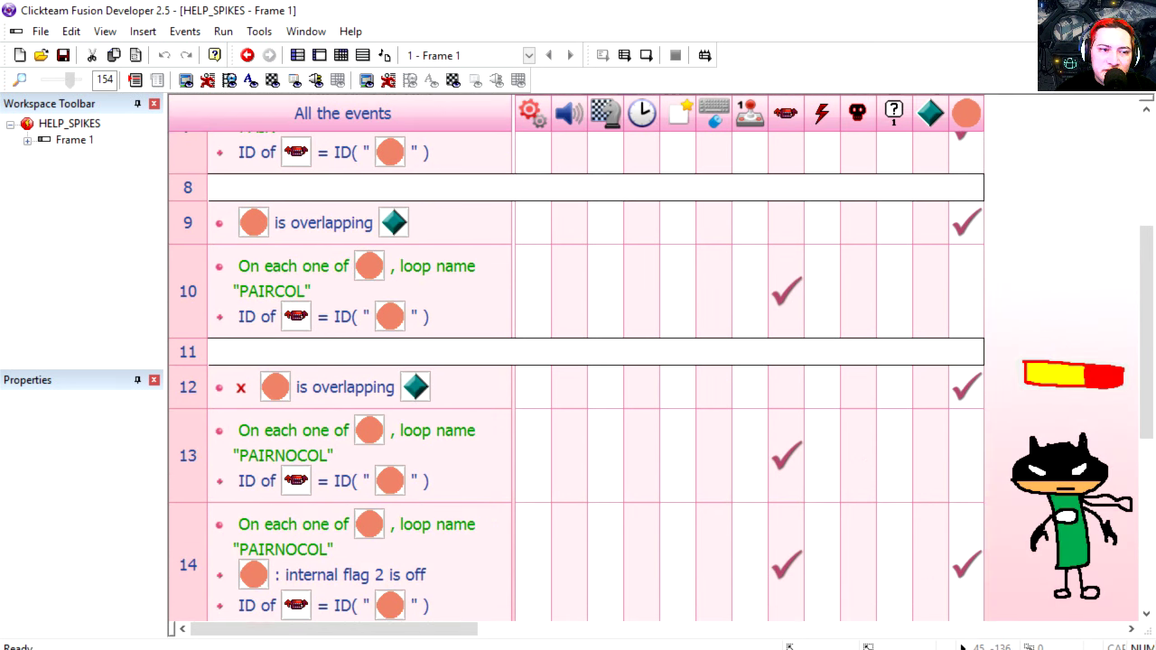
scroll(576, 376, "down", 5)
scroll(576, 376, "up", 8)
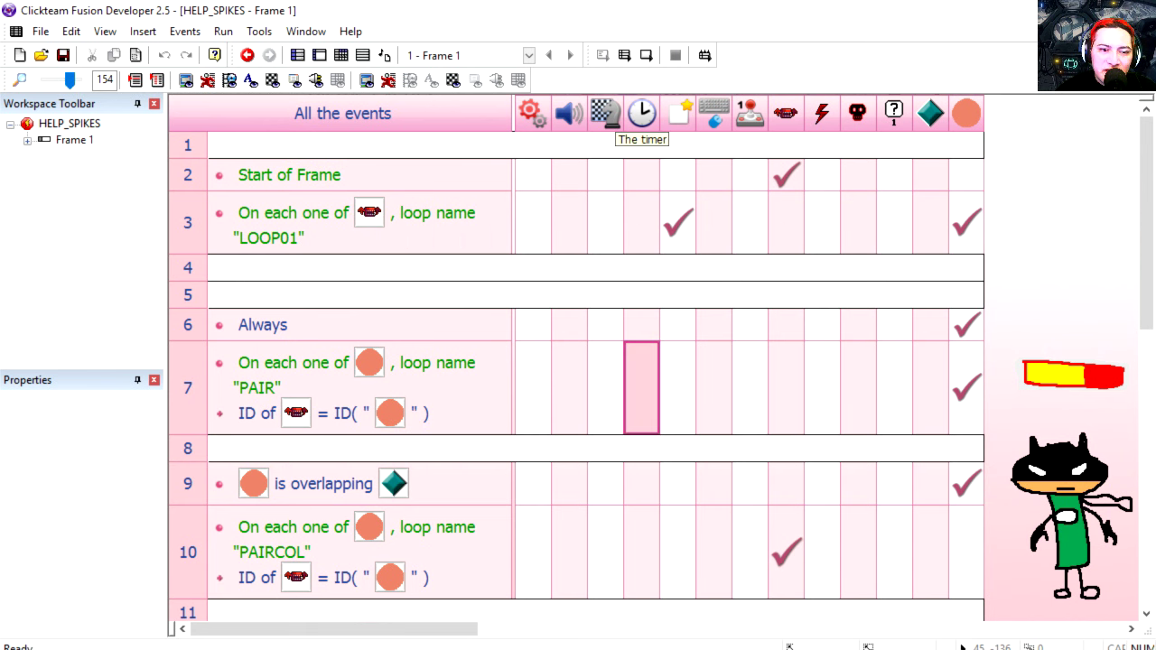
scroll(536, 118, "down", 5)
scroll(537, 118, "up", 5)
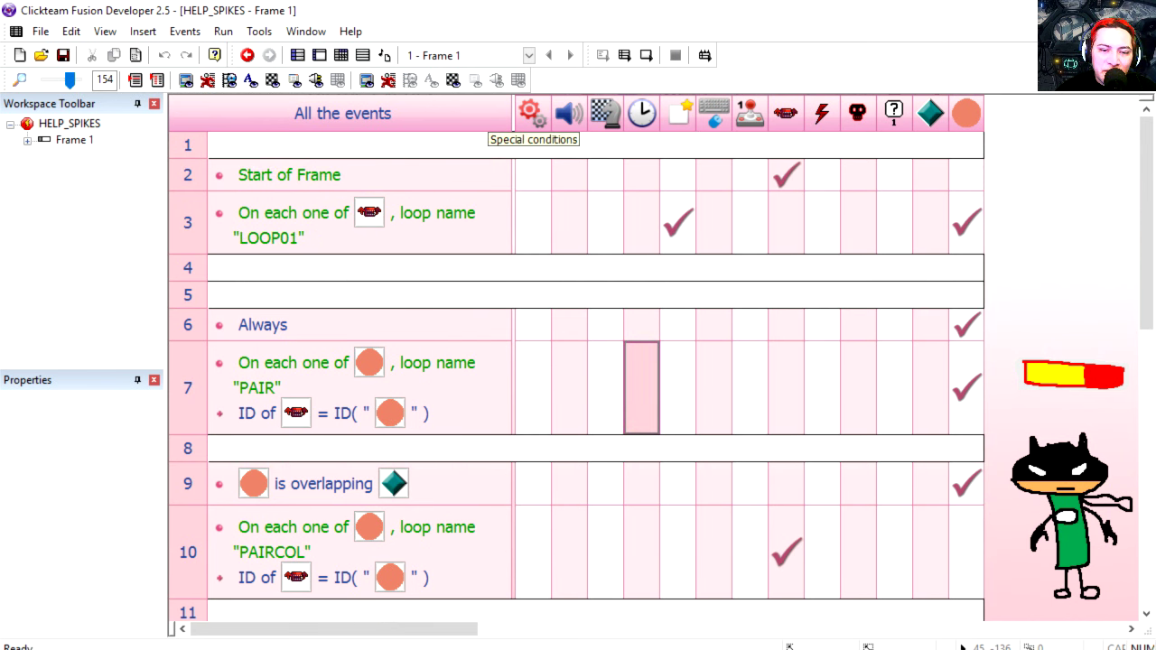
left_click(642, 389)
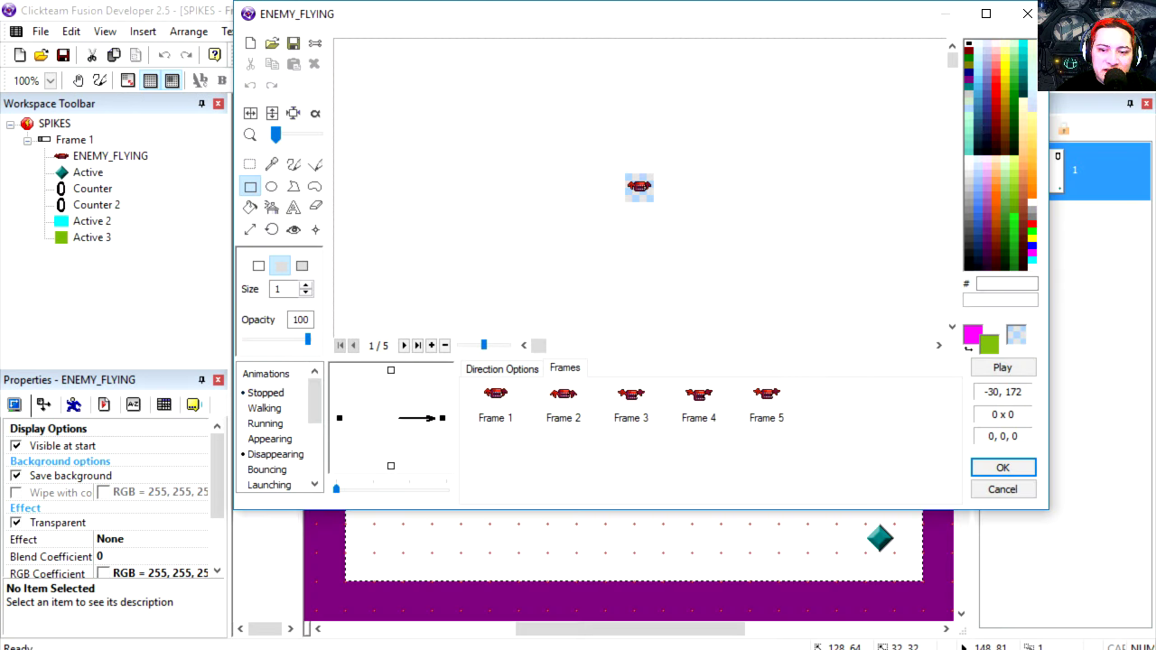
Preview the Stopped animation of ENEMY_FLYING in the SPIKES application and leave the animation editor without changes.
left_click(1002, 368)
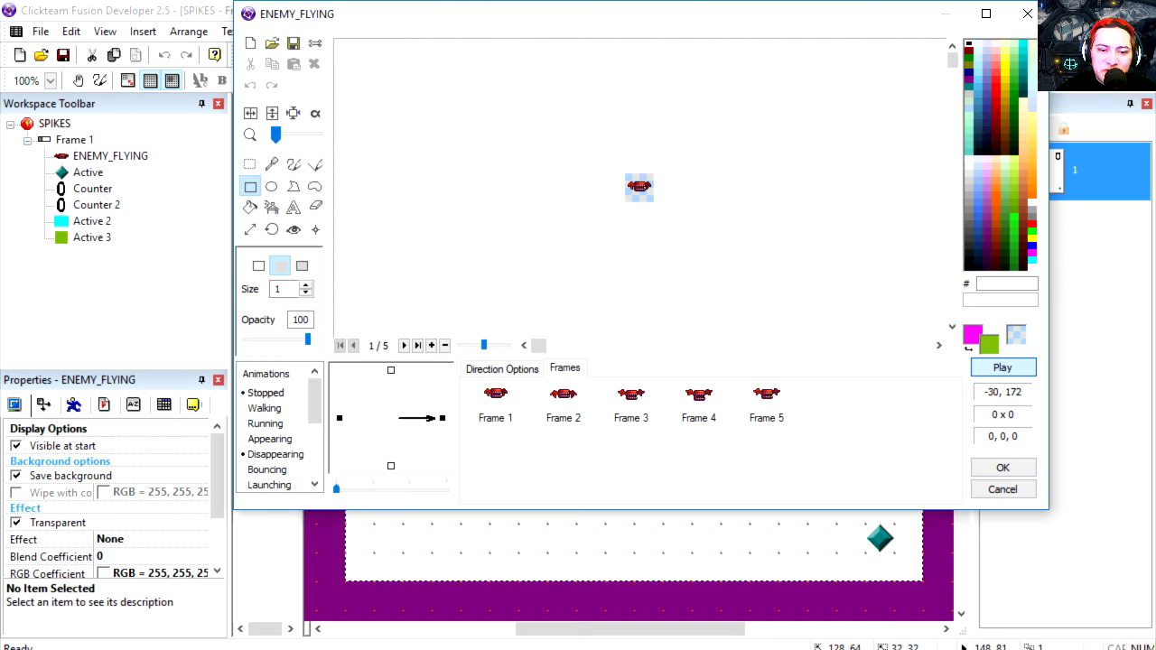
left_click(637, 272)
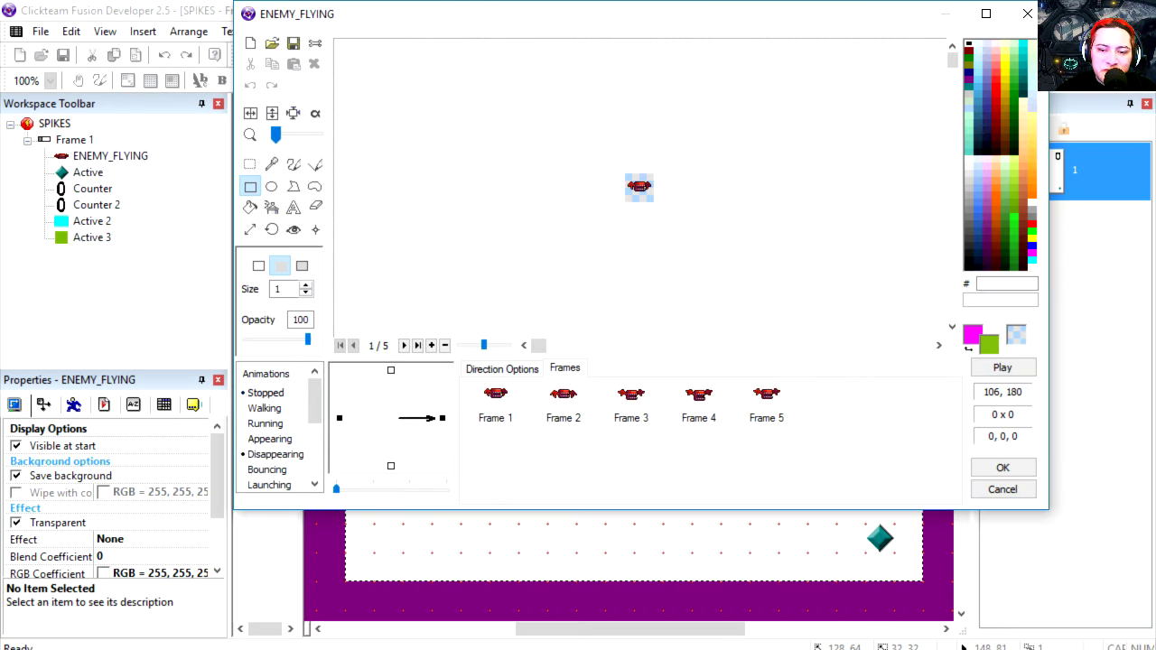
left_click(1003, 489)
Switch to the browser and reread the forum posts describing the critters' direction problem around posts #18 and #19.
key("alt+Tab")
scroll(571, 370, "up", 11)
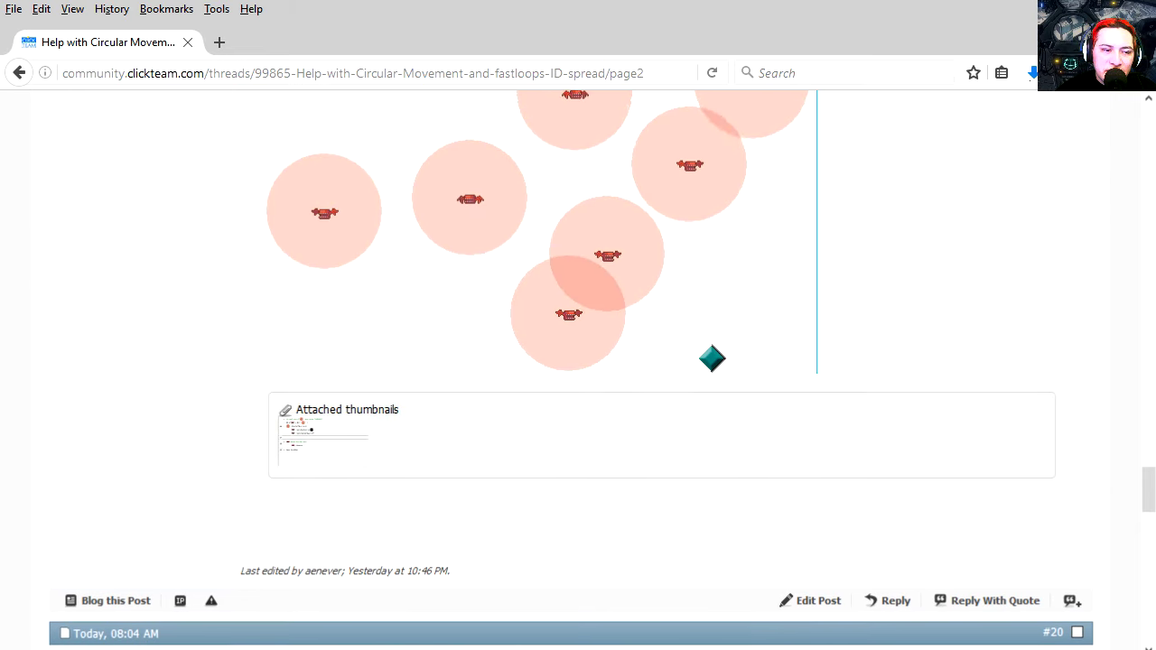
scroll(578, 362, "up", 5)
scroll(579, 361, "down", 4)
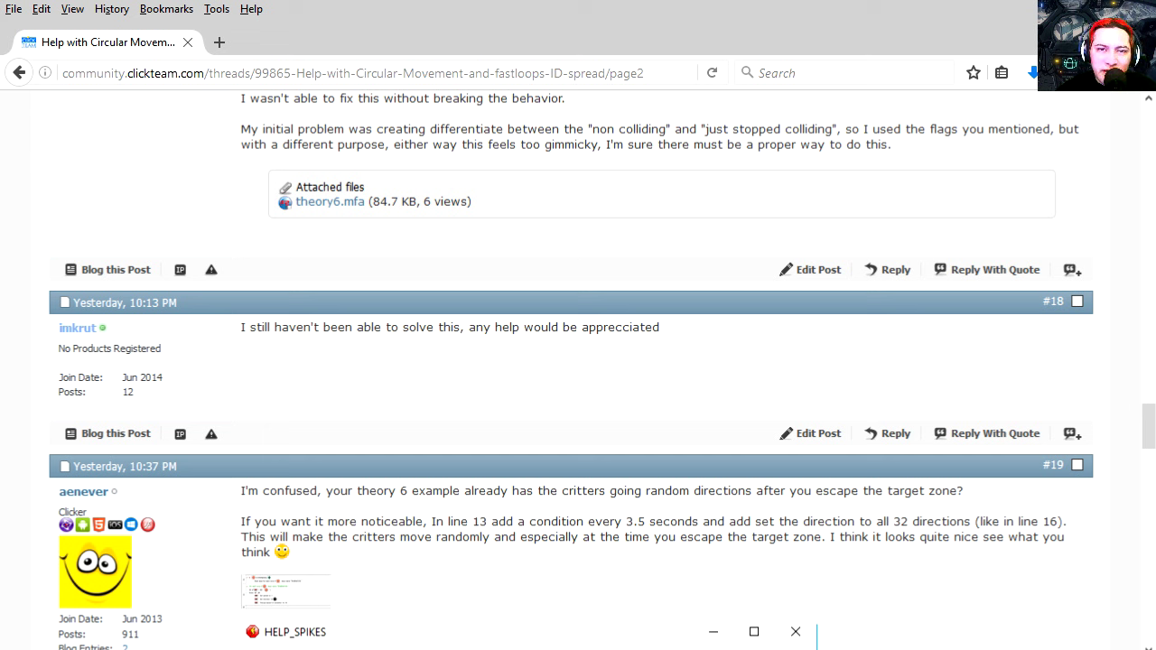
Switch to Clickteam Fusion, test-run the SPIKES application, and close the run window.
key("alt+Tab")
left_click(625, 56)
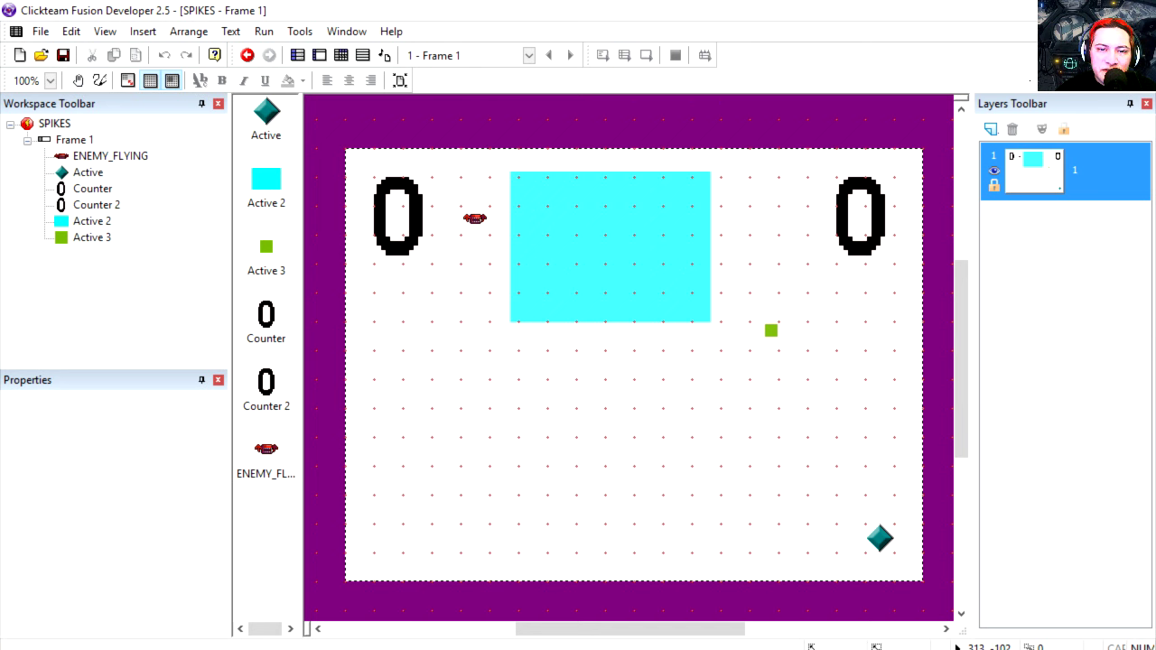
left_click_drag(544, 119, 547, 107)
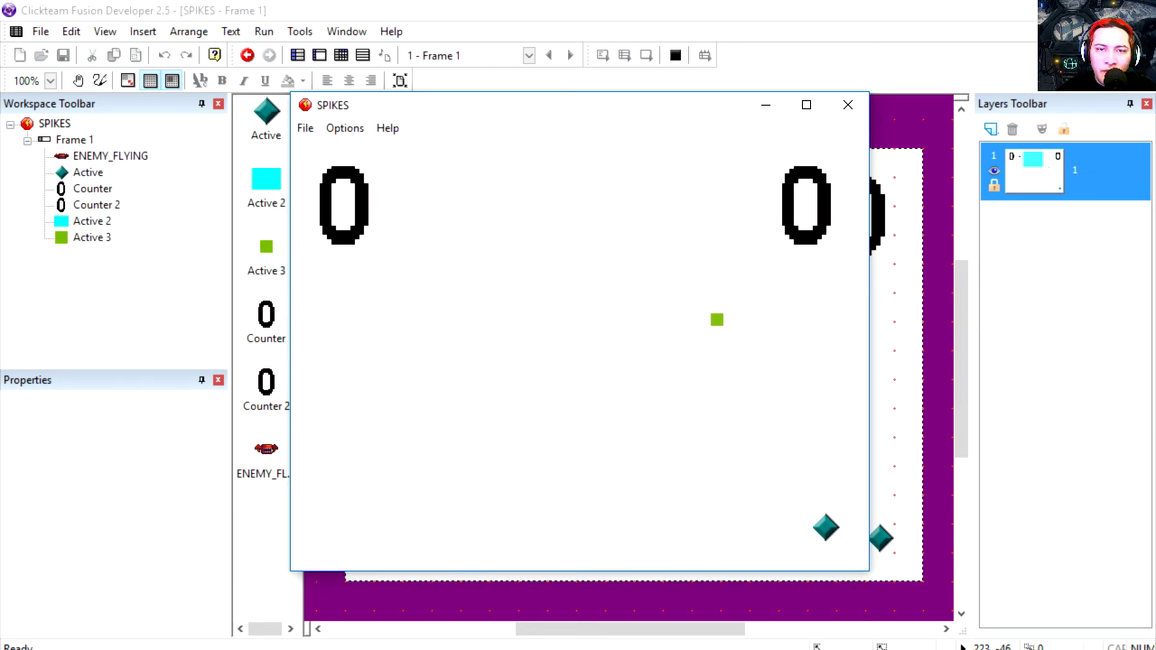
key("alt+F4")
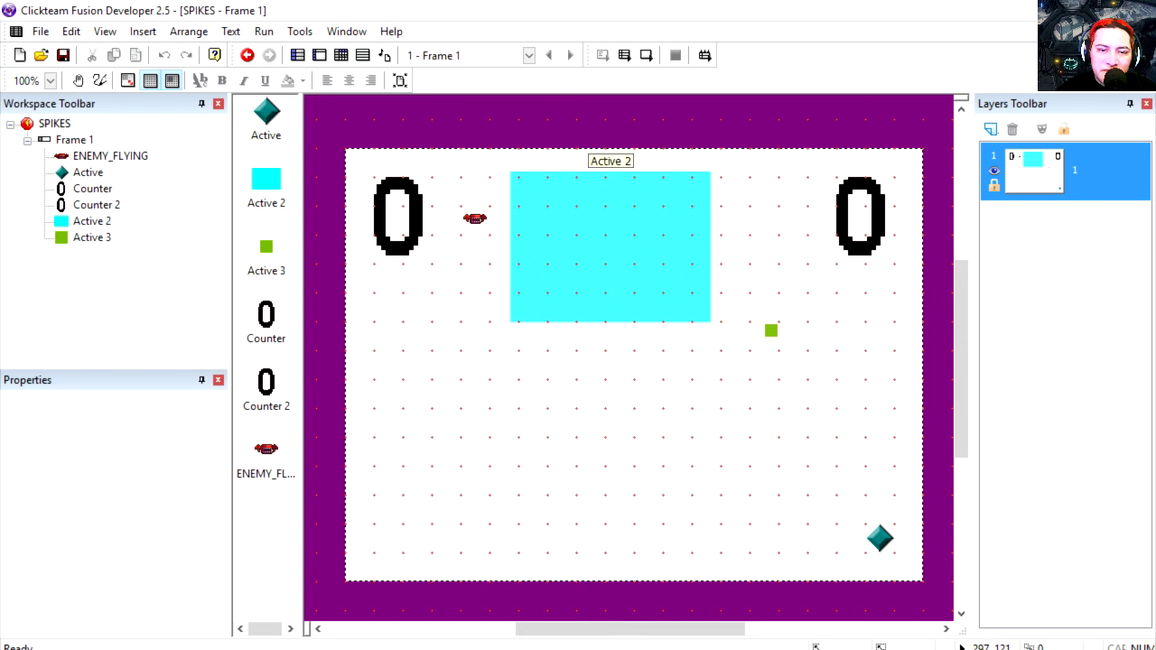
Move the cyan Active 2 rectangle to about X 224, Y 0 and the diamond to about X 160, Y 352.
left_click_drag(648, 248, 684, 225)
left_click(476, 218)
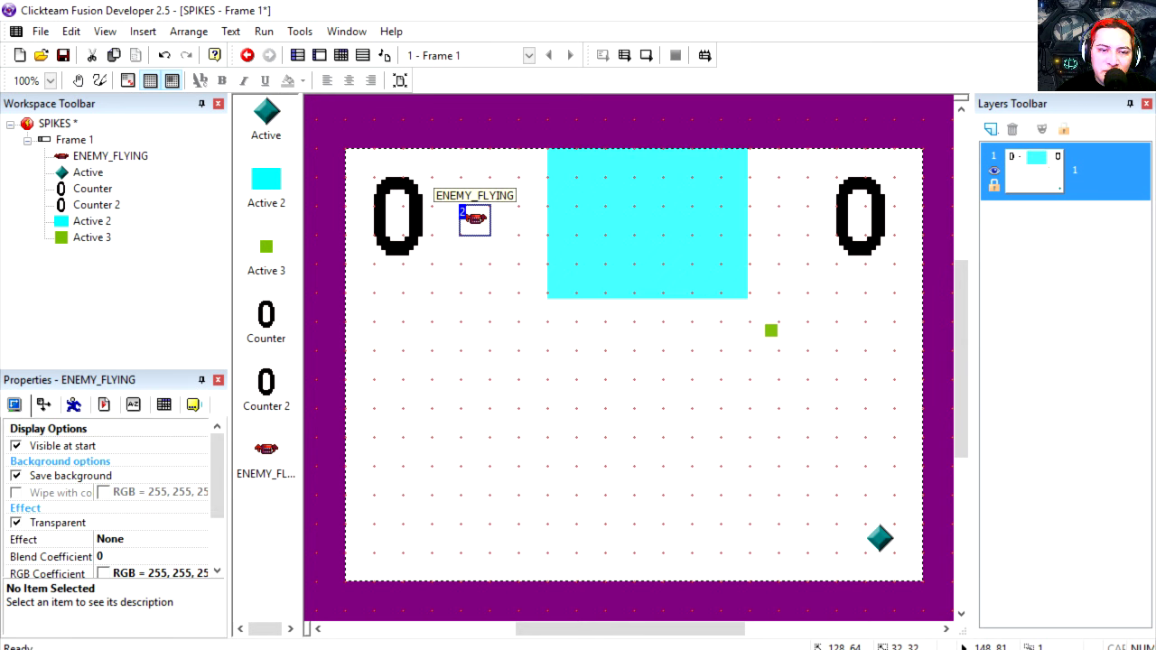
left_click(880, 538)
left_click_drag(504, 480, 506, 483)
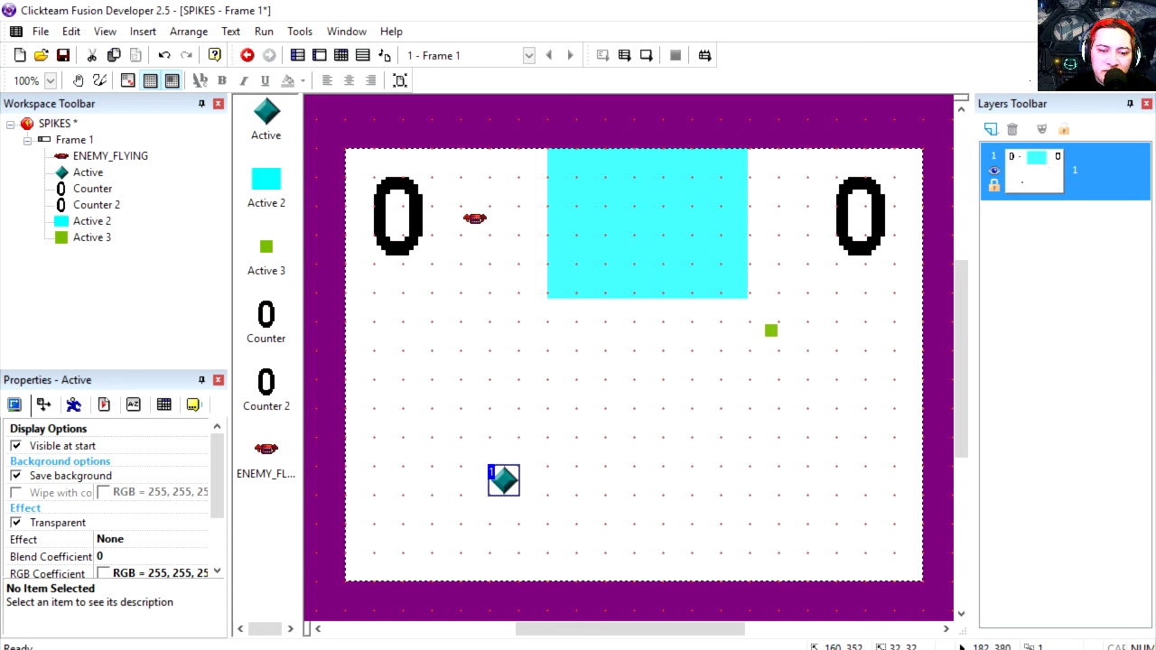
Check the movement properties of the diamond, ENEMY_FLYING and the cyan Active 2 rectangle.
left_click(73, 406)
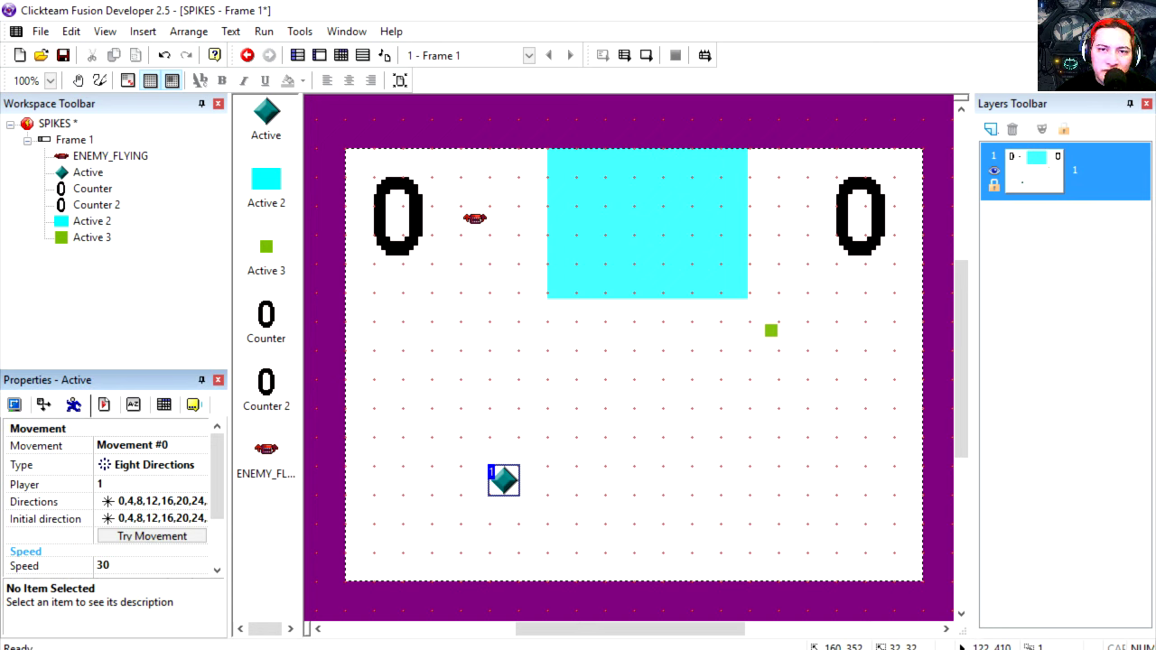
left_click(475, 220)
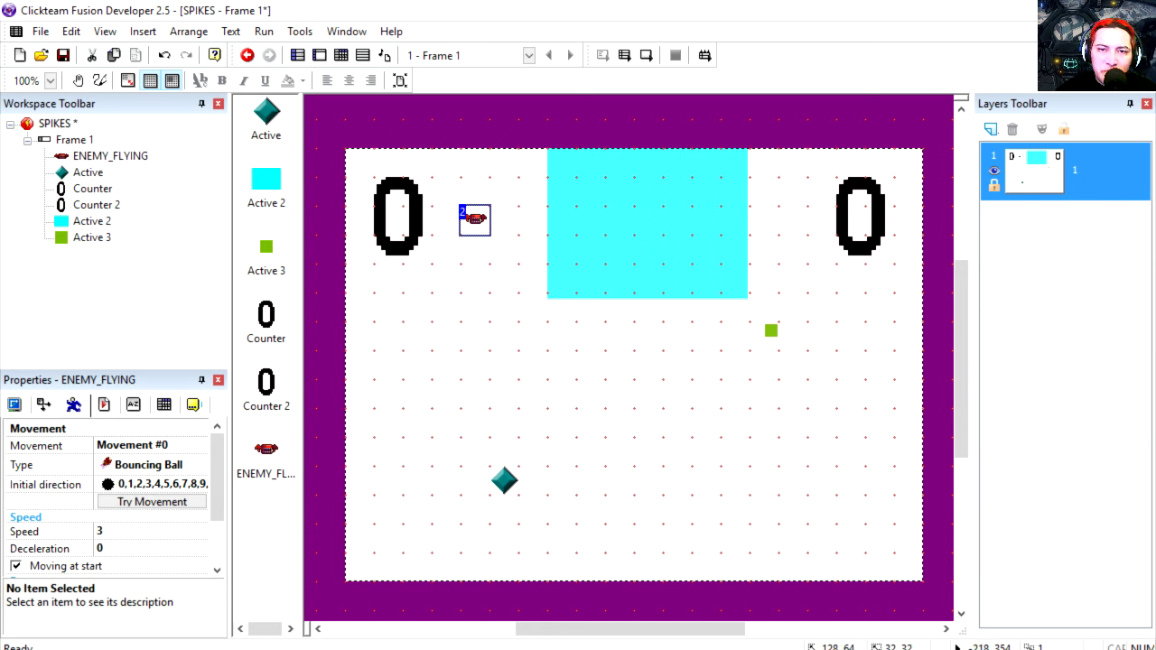
left_click(611, 262)
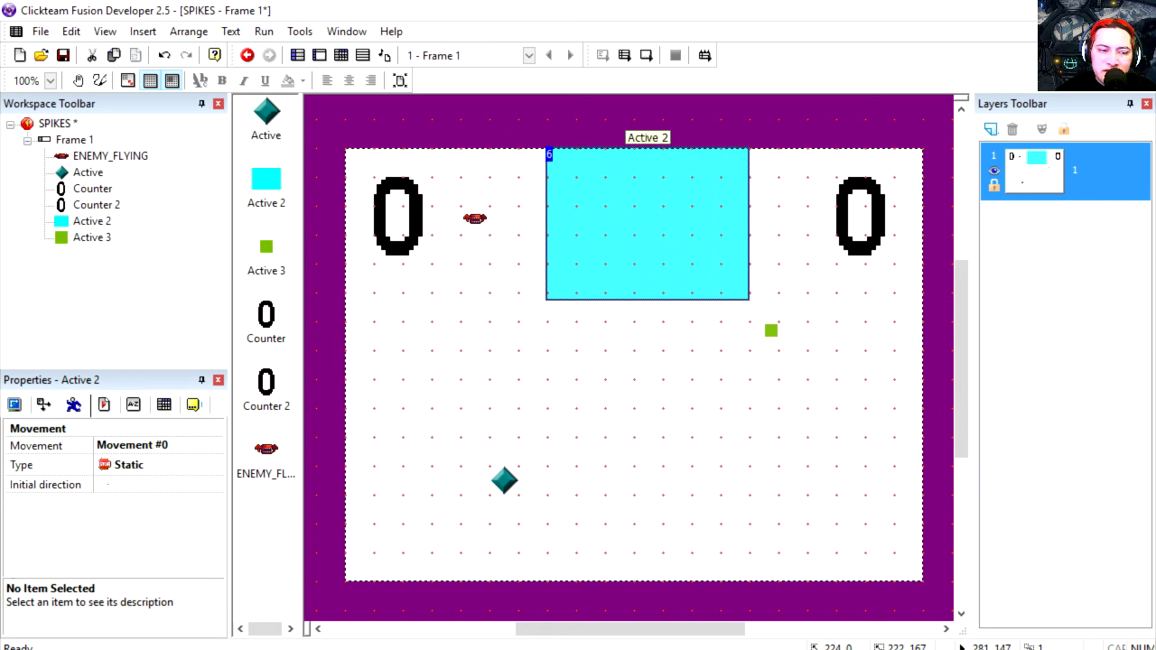
left_click(626, 430)
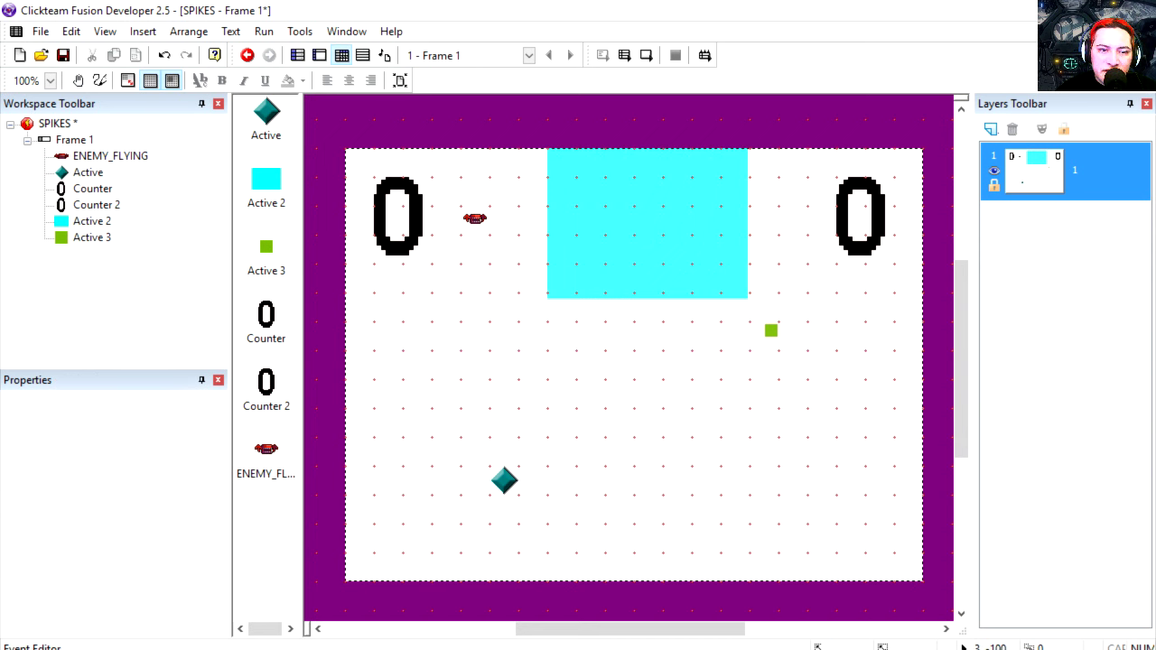
Open the frame's event editor at zoom 200 and add a Start of Frame condition as the first event.
left_click(342, 55)
left_click_drag(70, 80, 78, 80)
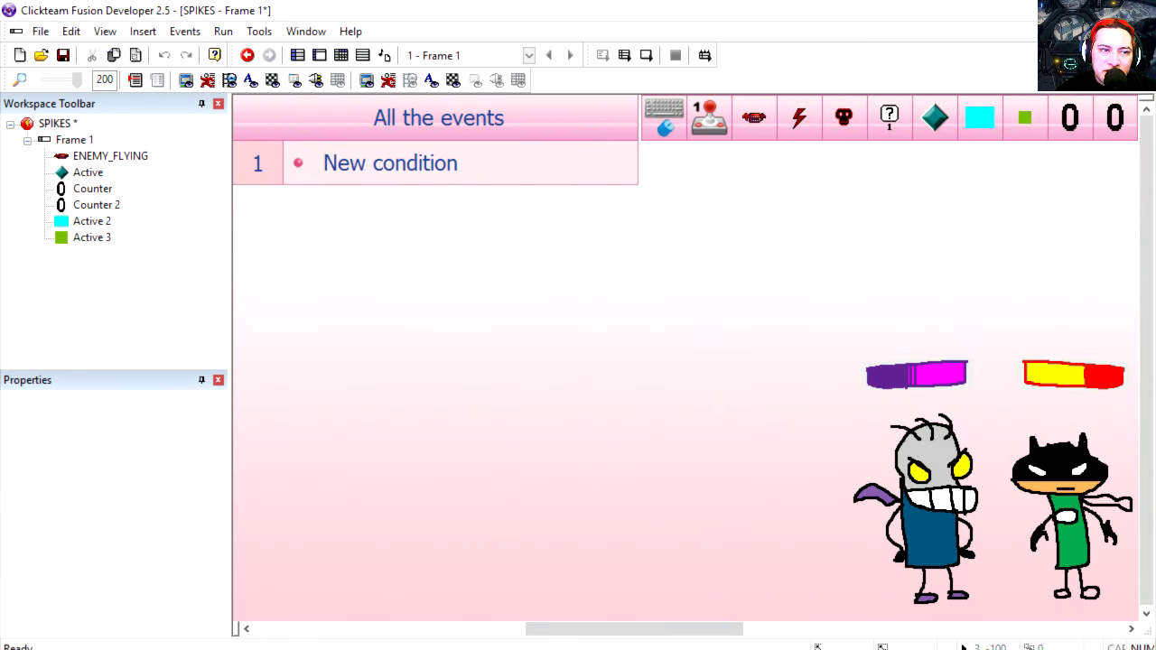
left_click(390, 163)
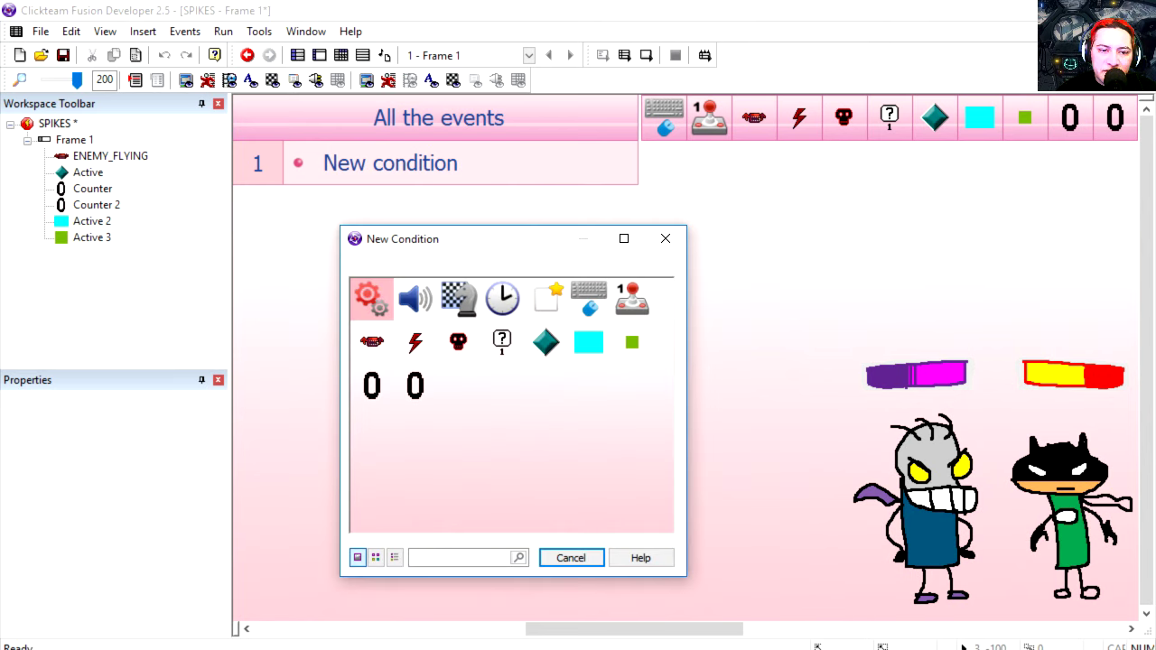
left_click(459, 300)
left_click(492, 310)
Add an action to the Start of Frame event that sets the first counter to 3.
scroll(849, 162, "right", 5)
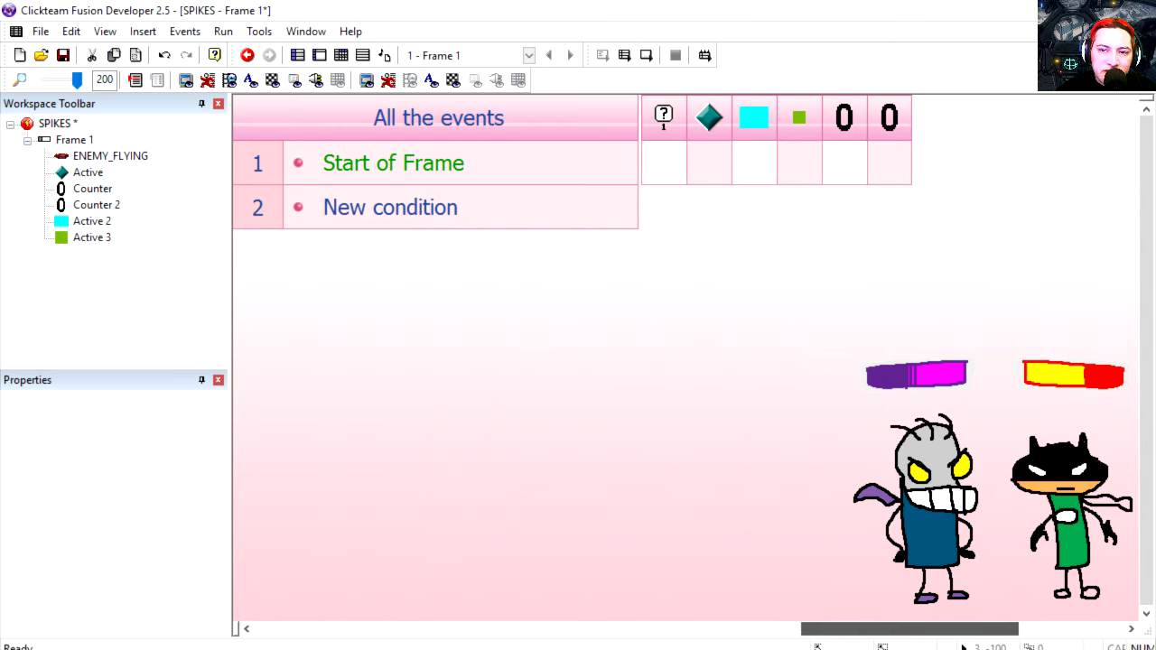
right_click(852, 163)
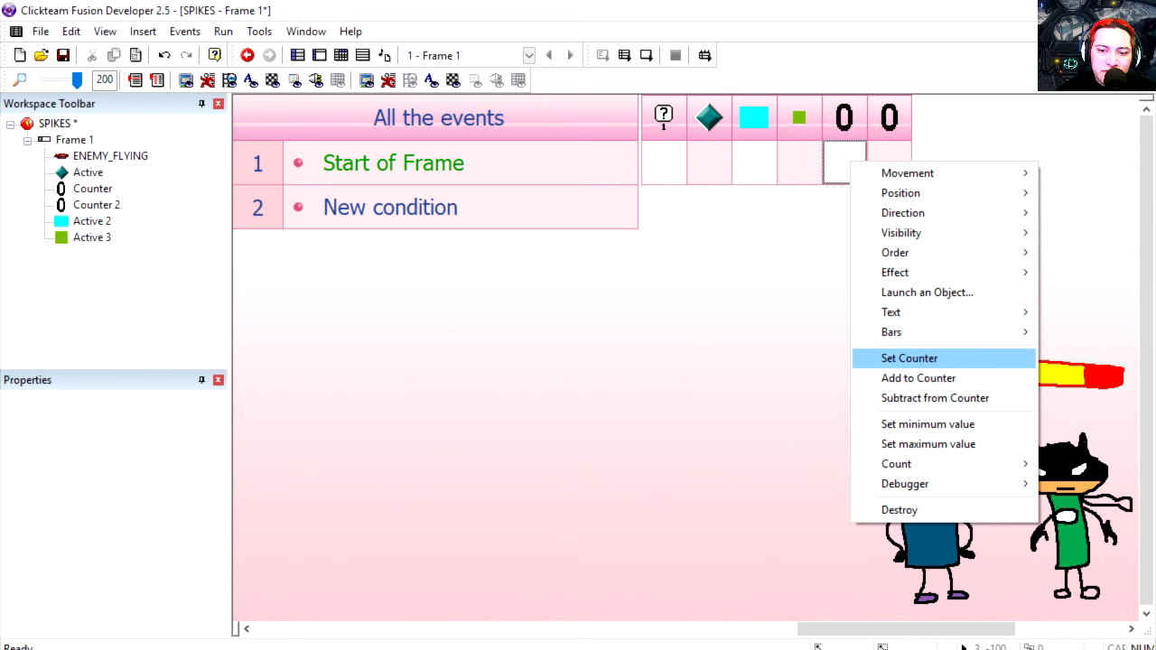
left_click(909, 358)
left_click(528, 279)
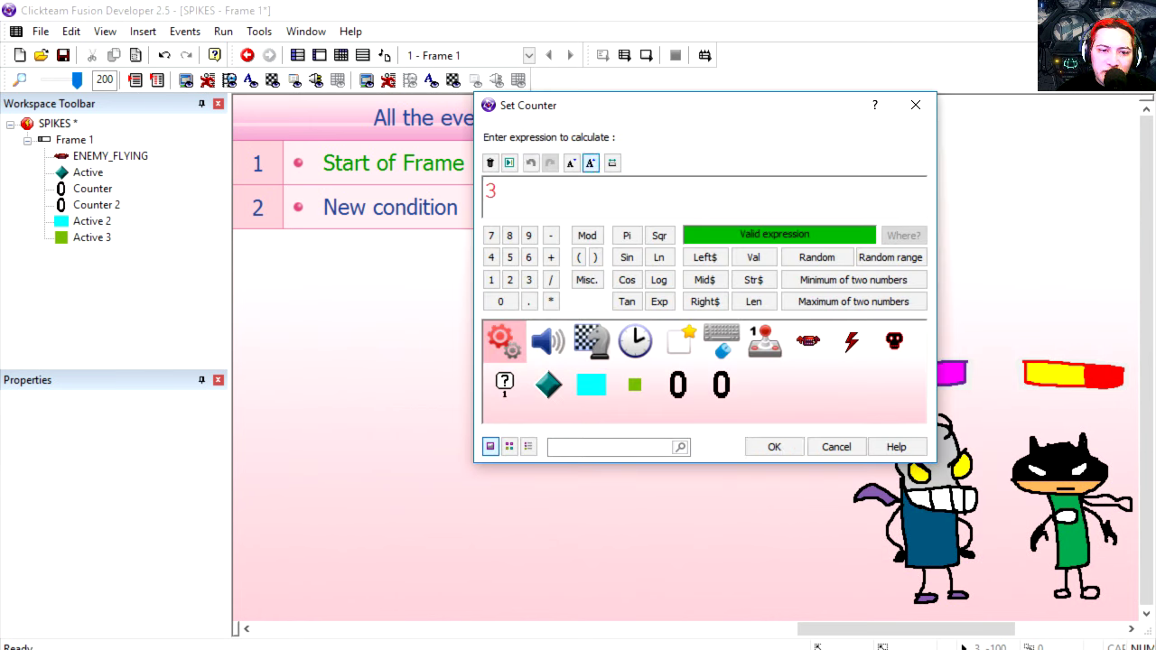
key("Return")
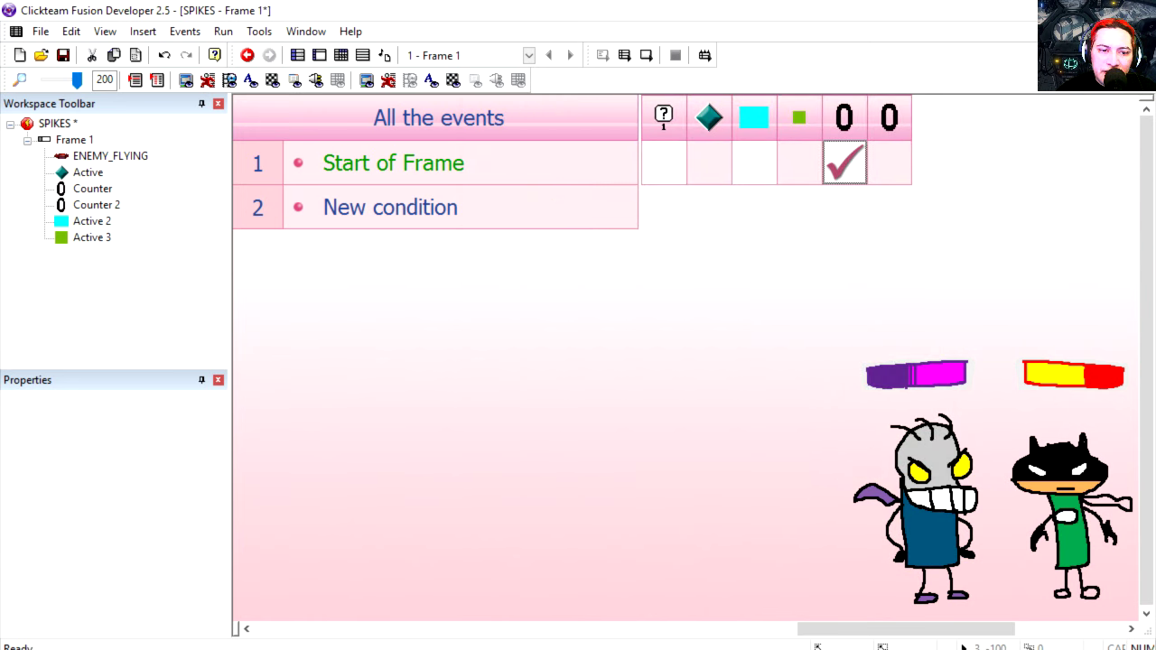
Add a second event whose condition compares the first counter as greater than 0.
left_click(390, 208)
left_click(371, 386)
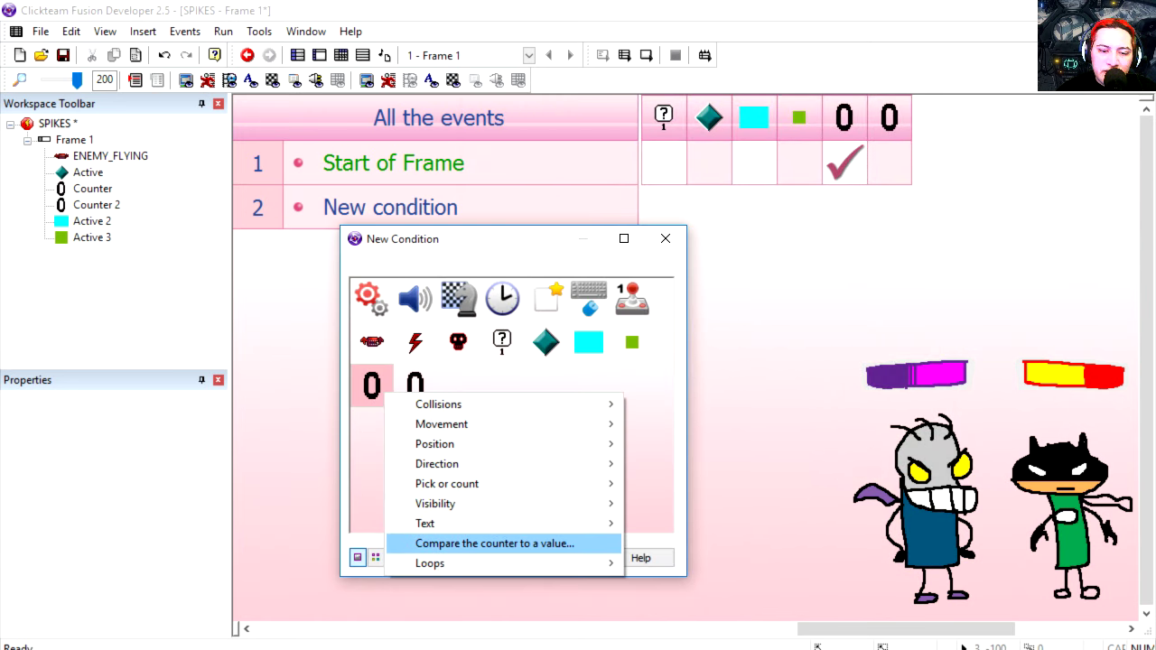
left_click(488, 544)
left_click(632, 157)
left_click(578, 234)
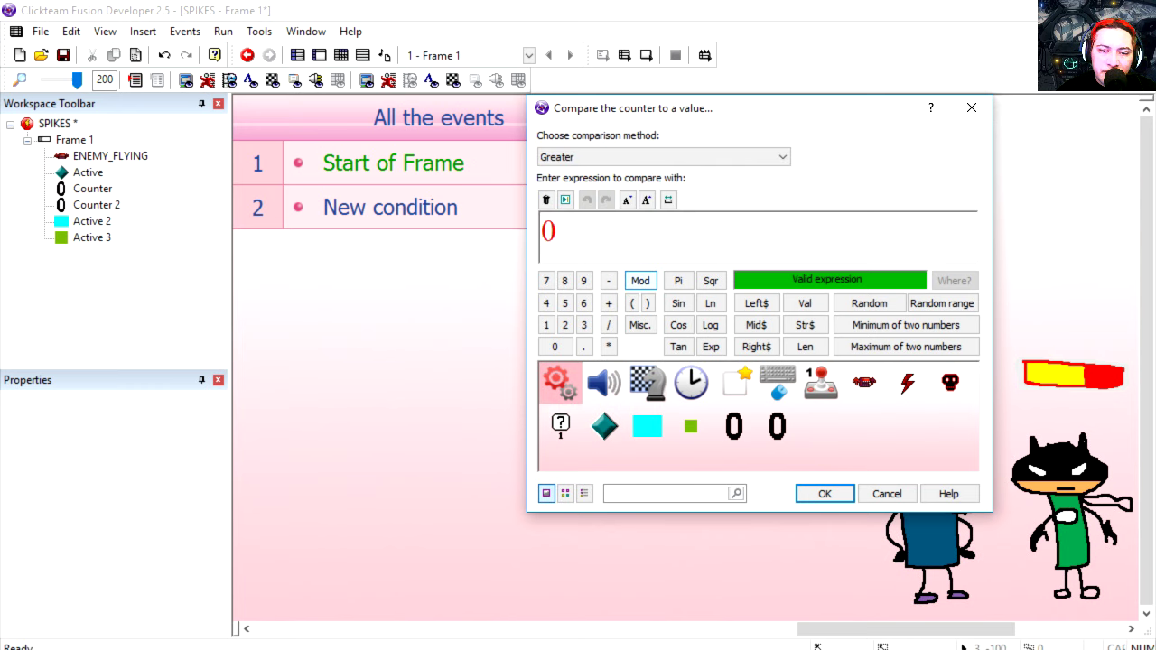
key("Return")
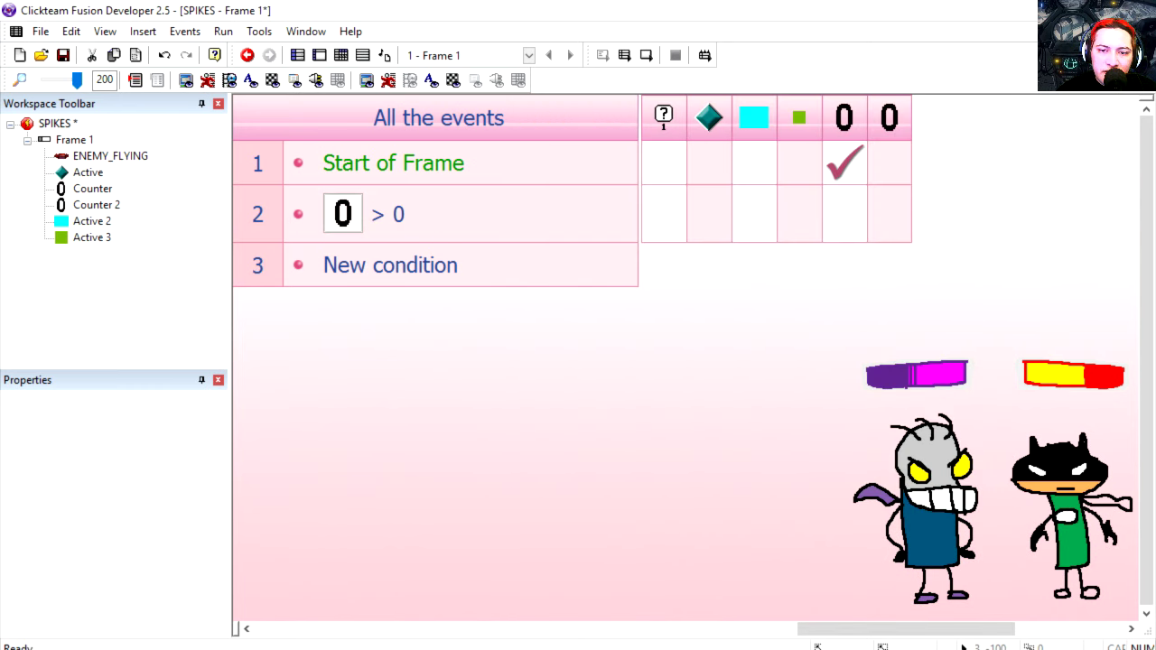
Add an action to the counter > 0 event that subtracts 1 from the first counter.
right_click(851, 223)
left_click(936, 458)
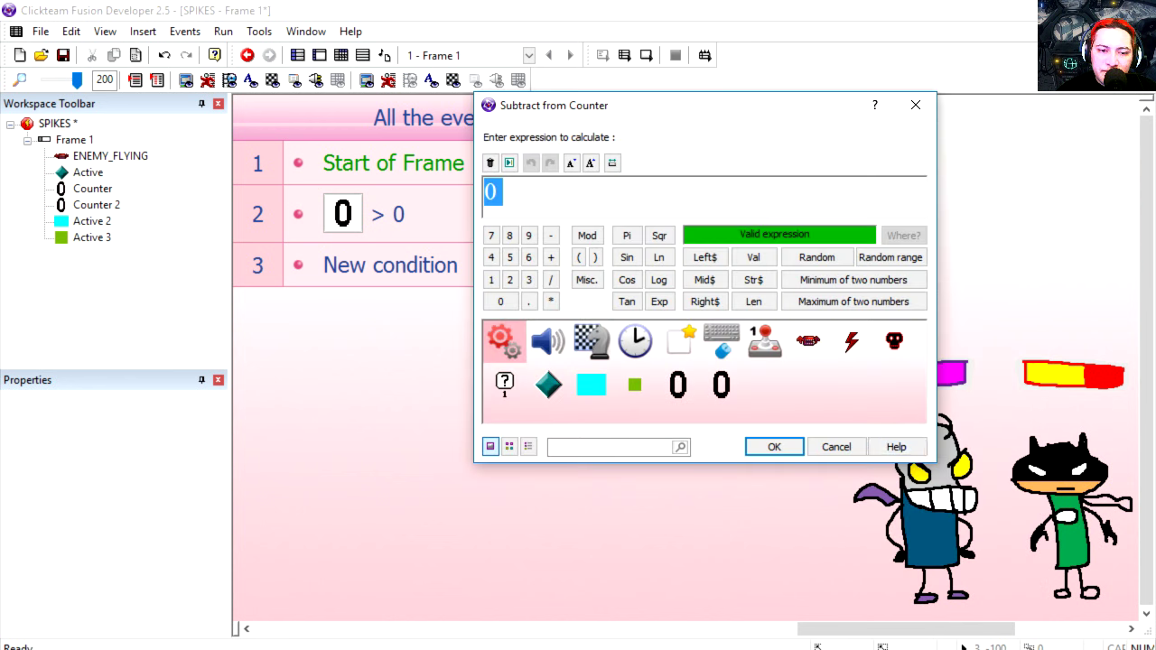
left_click(490, 280)
key("Return")
Set the first counter to 30 in the Start of Frame event and test-run the frame.
right_click(835, 162)
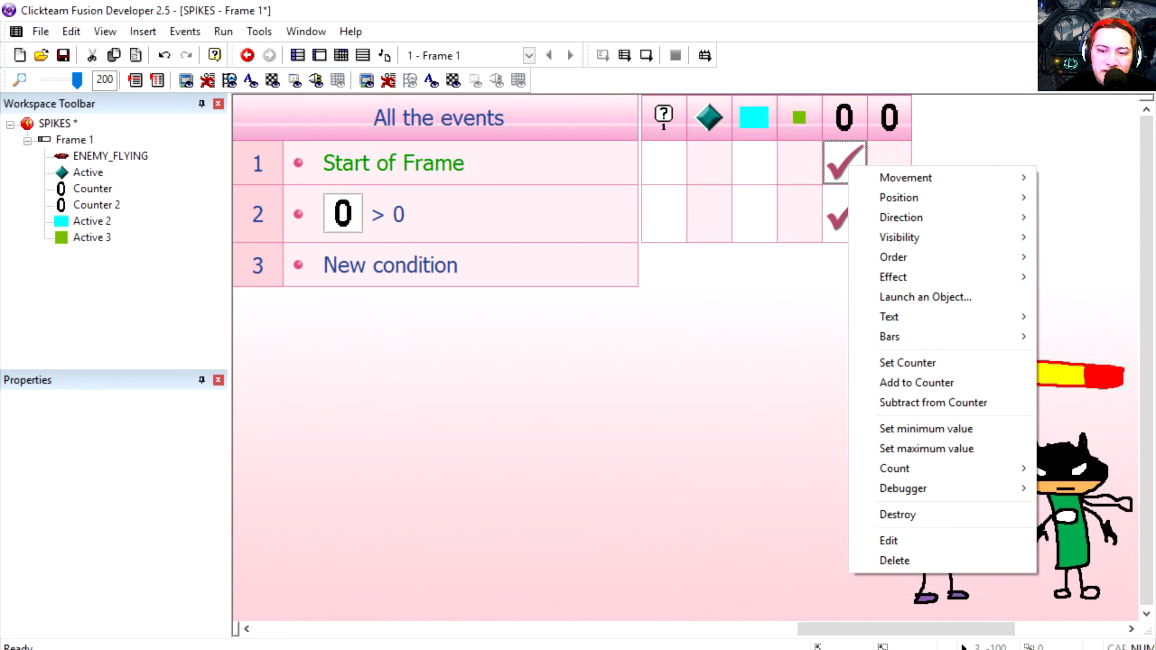
left_click(874, 364)
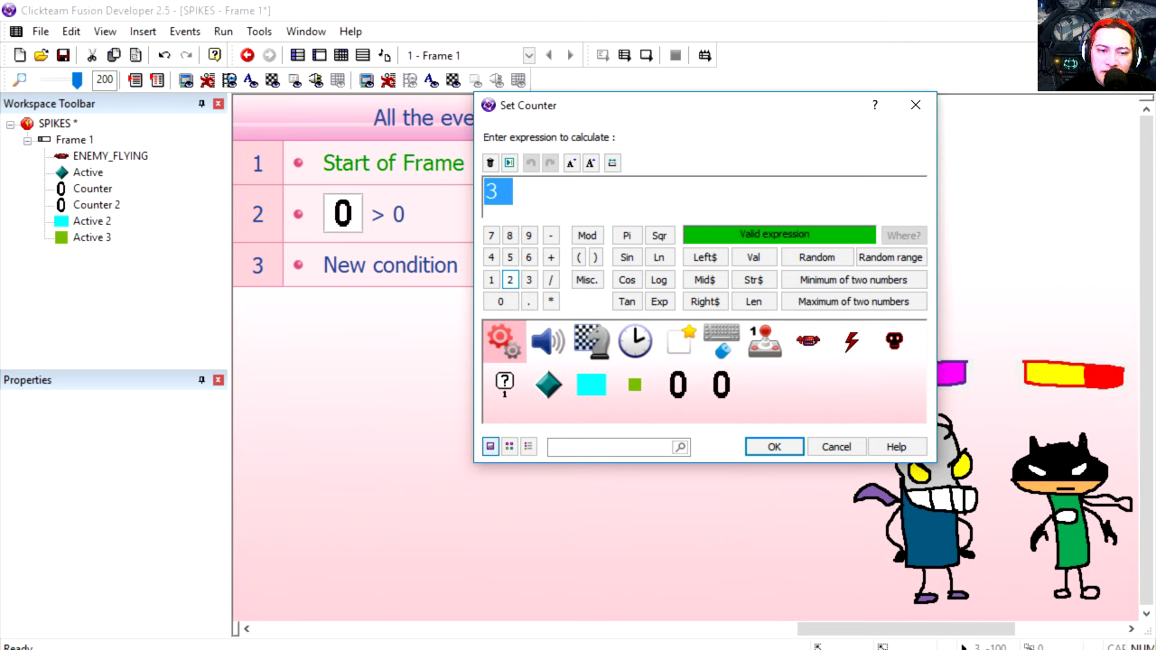
left_click(529, 280)
left_click(500, 302)
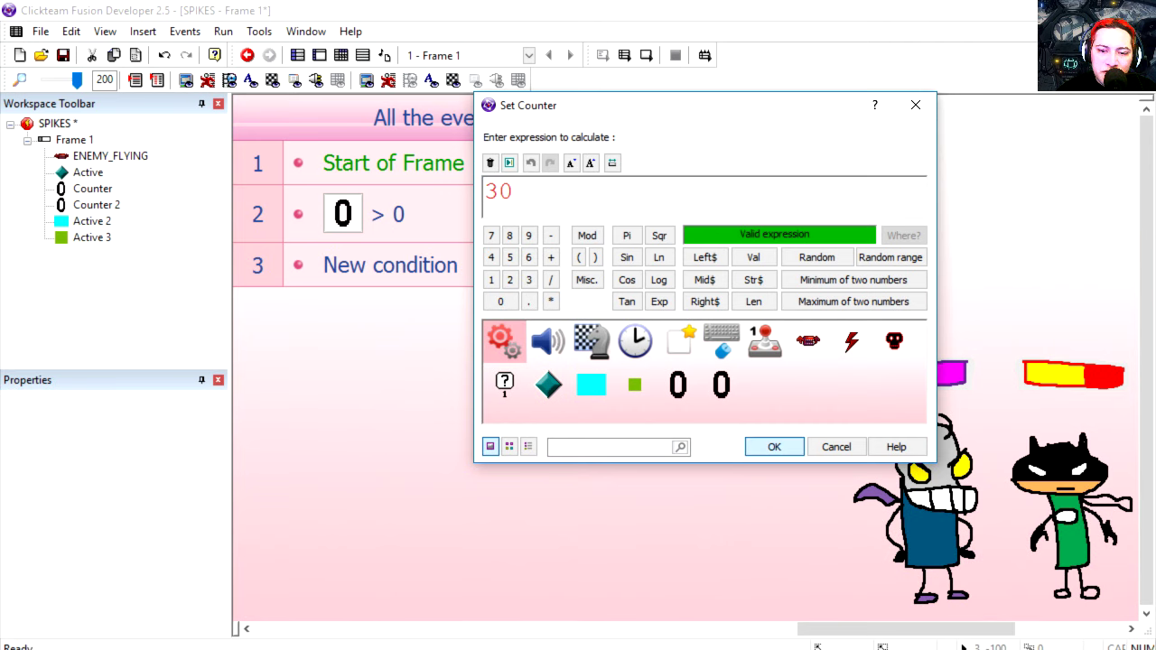
left_click(774, 447)
left_click(624, 55)
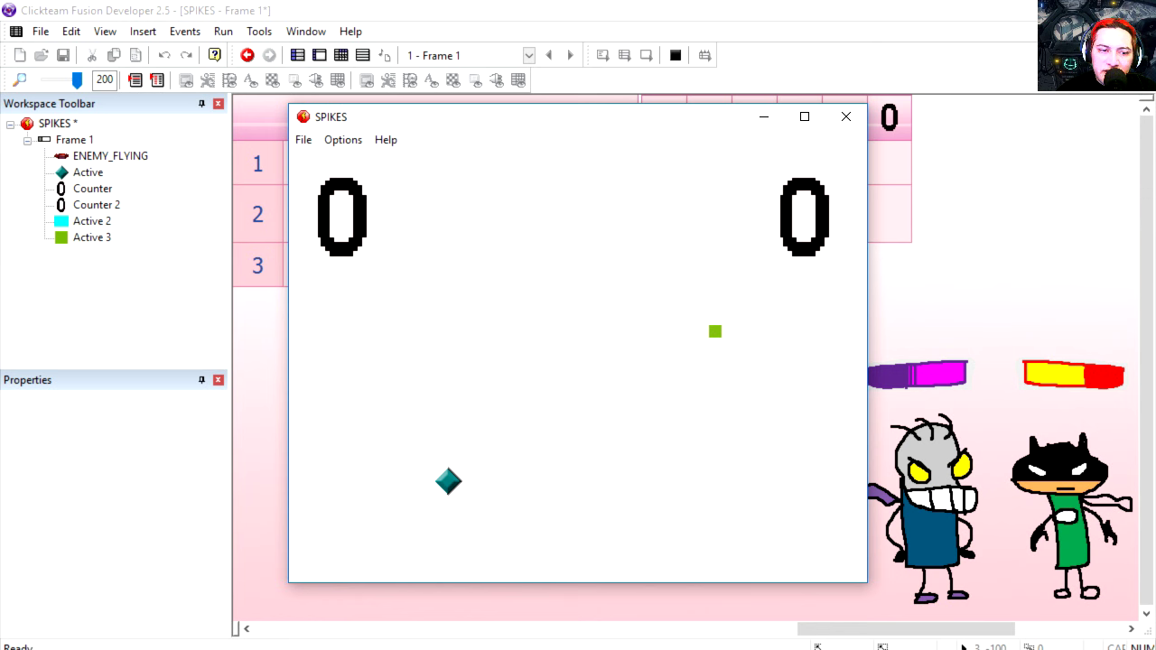
left_click(846, 117)
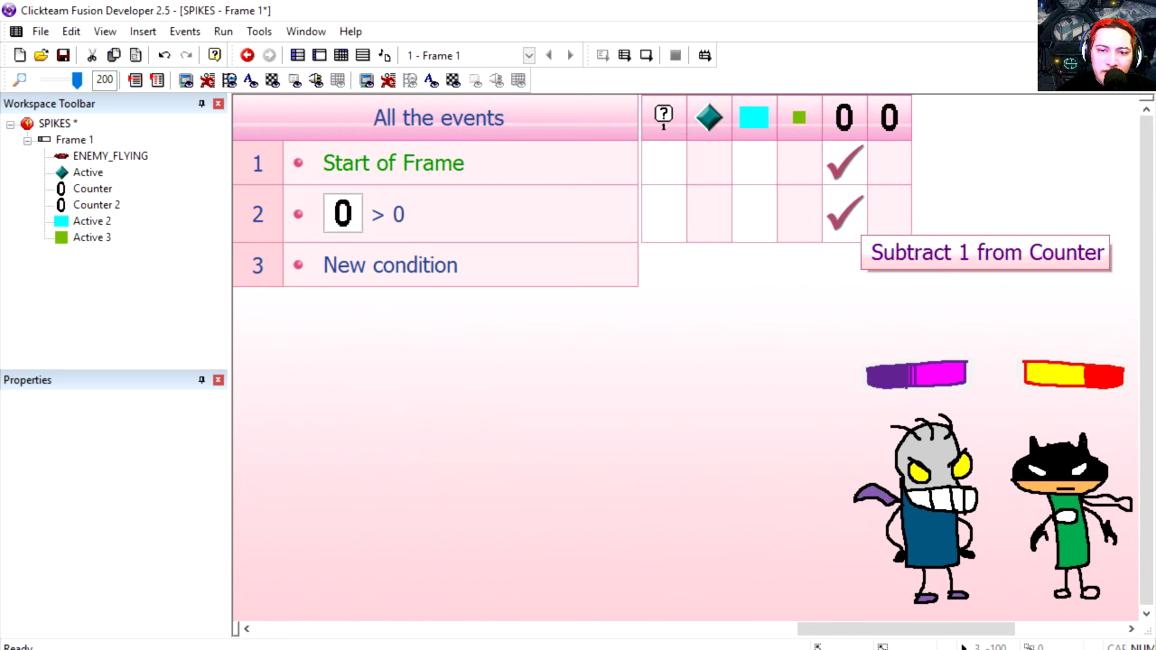
Edit the Start of Frame action so the first counter is set to 3.
right_click(844, 163)
left_click(883, 546)
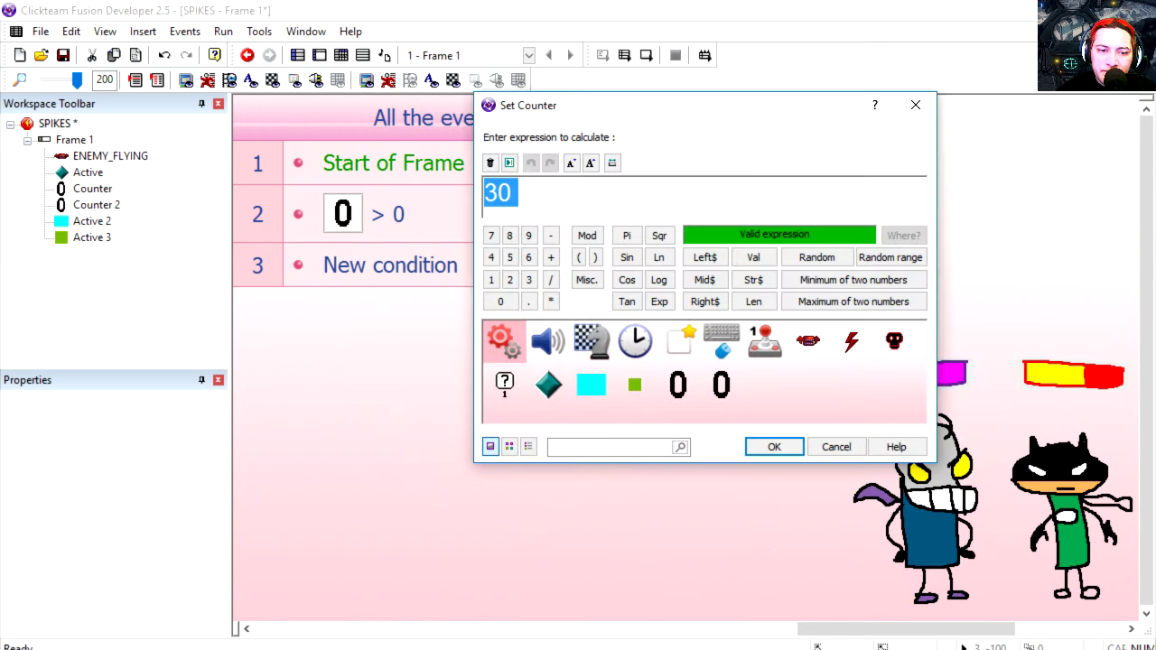
left_click(512, 192)
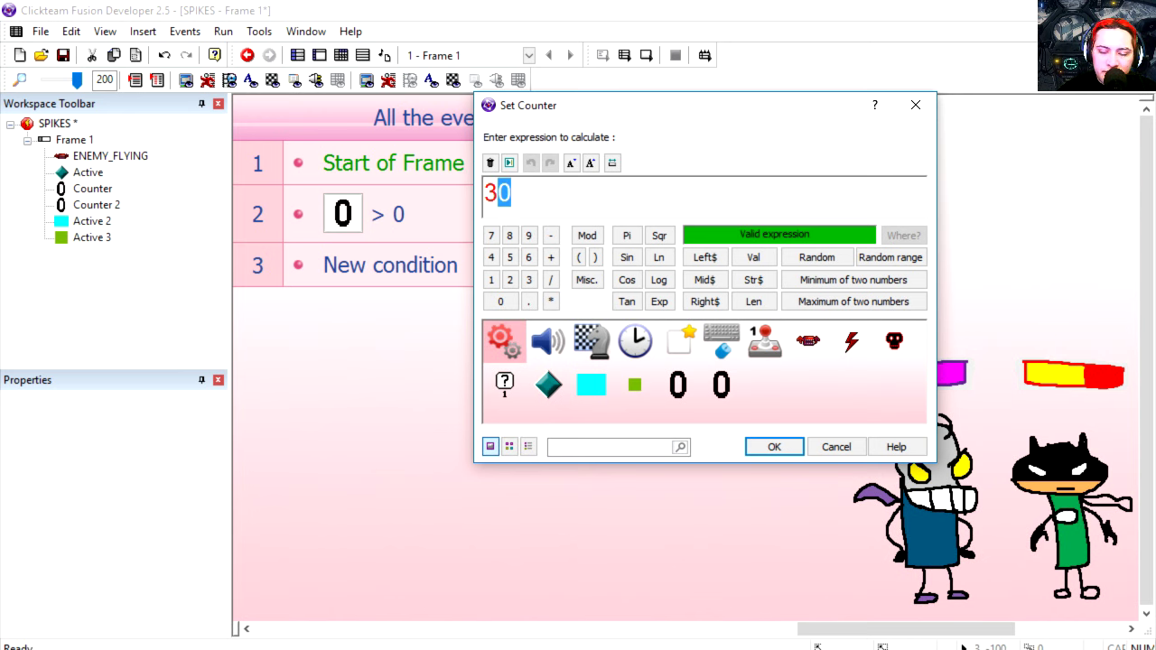
key("BackSpace")
key("Return")
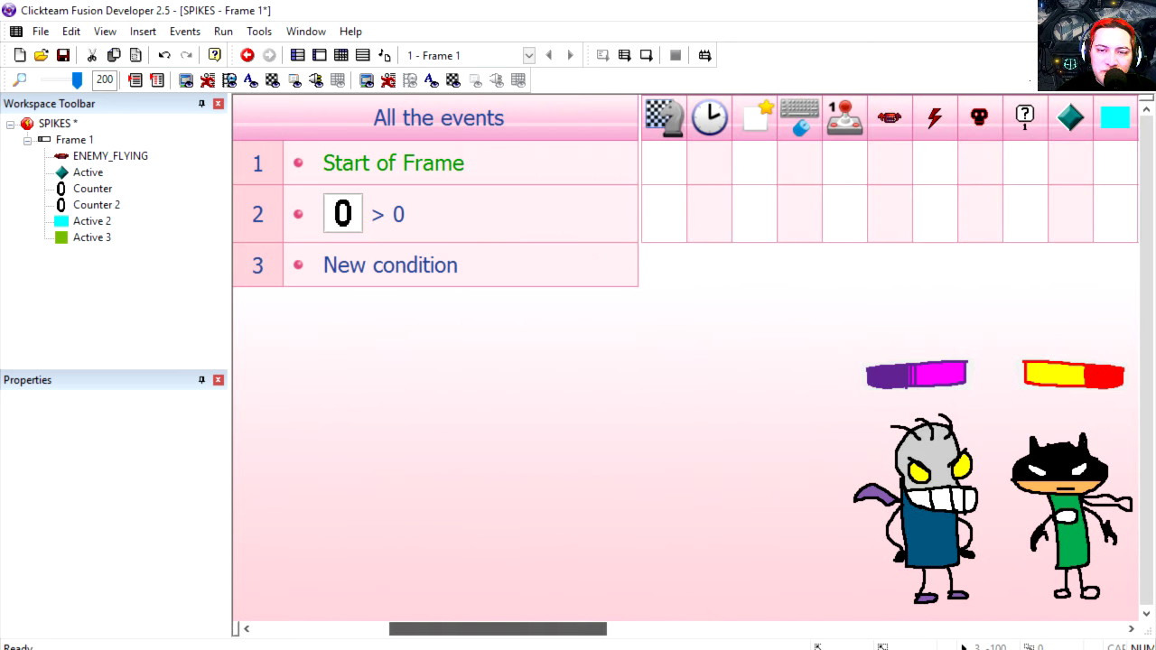
Add an action to the counter > 0 event that creates ENEMY_FLYING at X 182, Y 250.
left_click_drag(497, 630, 519, 630)
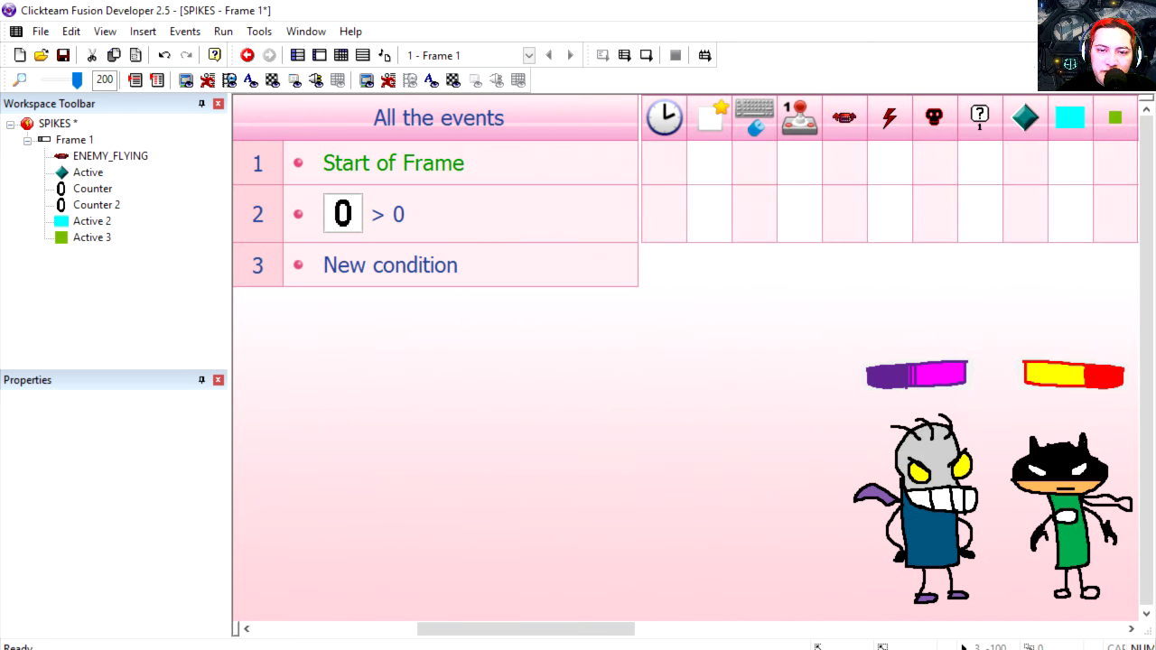
right_click(714, 217)
left_click(761, 229)
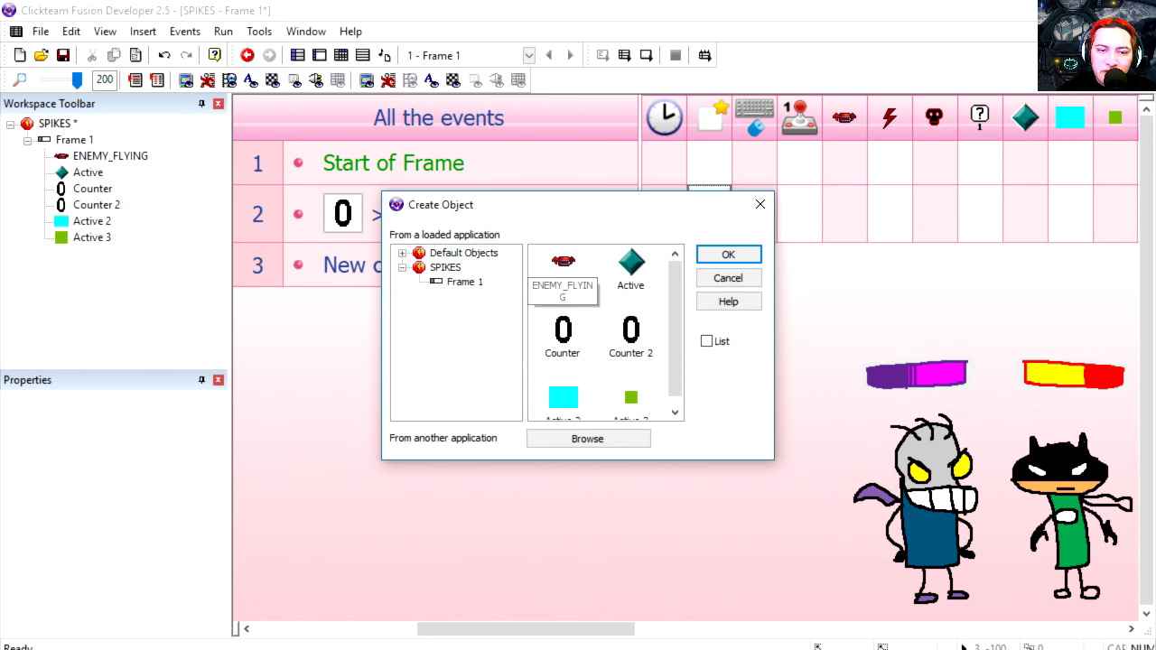
double_click(563, 262)
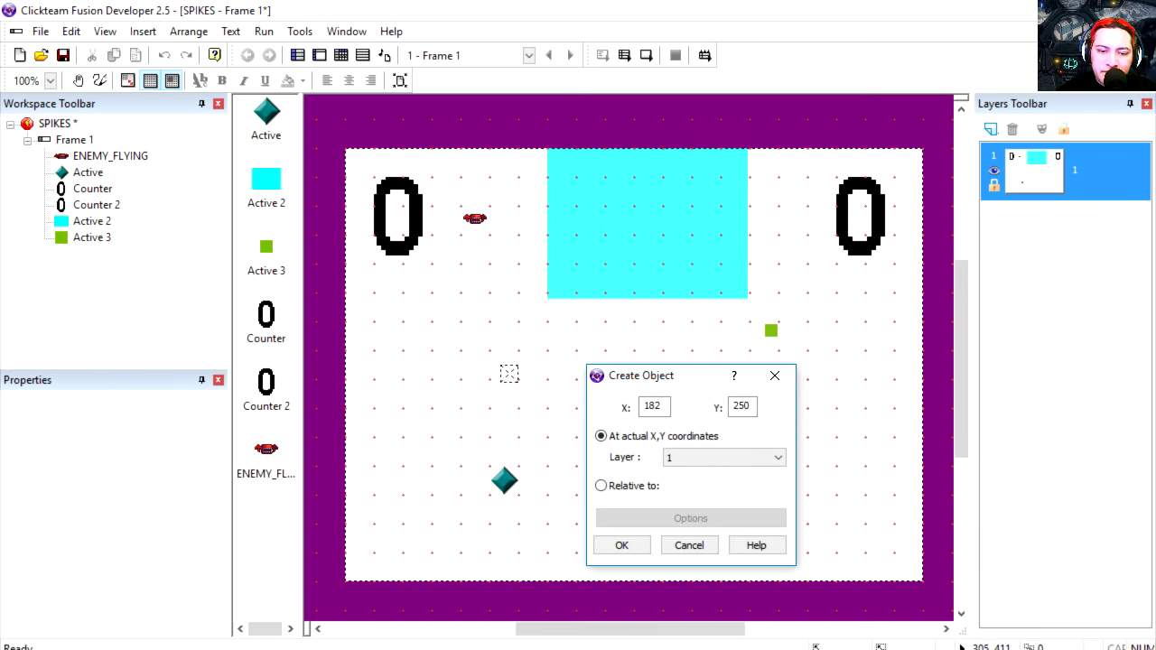
left_click(621, 544)
Set ENEMY_FLYING's X coordinate to RRandom(20, 550) in the counter > 0 event and test-run the frame.
left_click(709, 213)
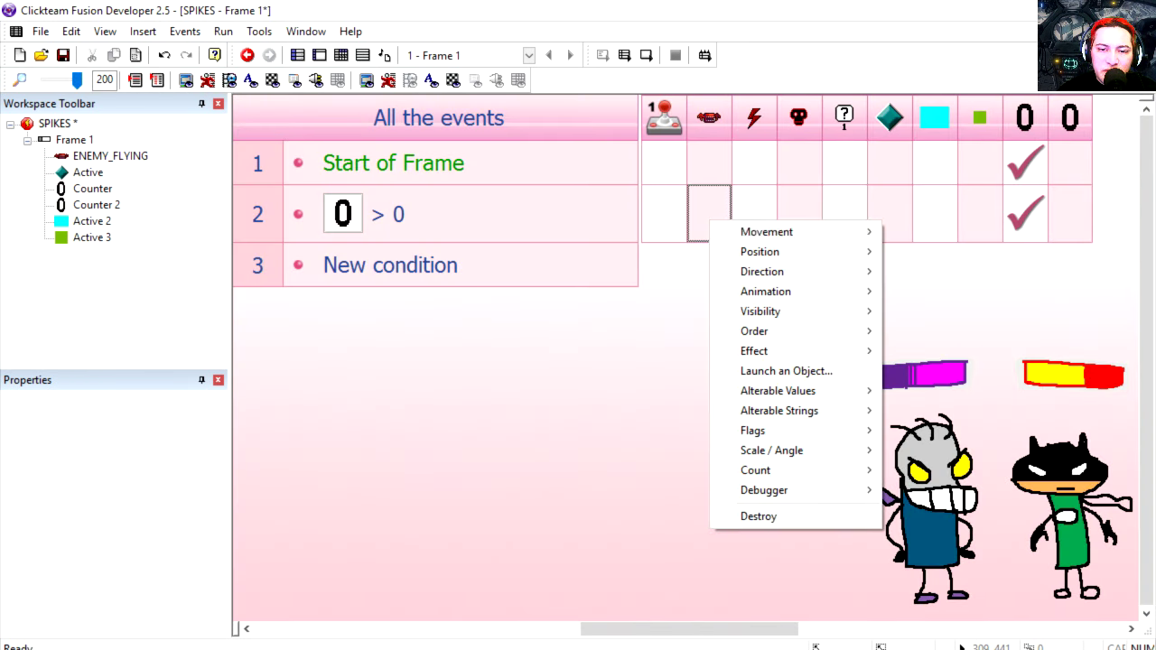
mouse_move(760, 251)
left_click(912, 292)
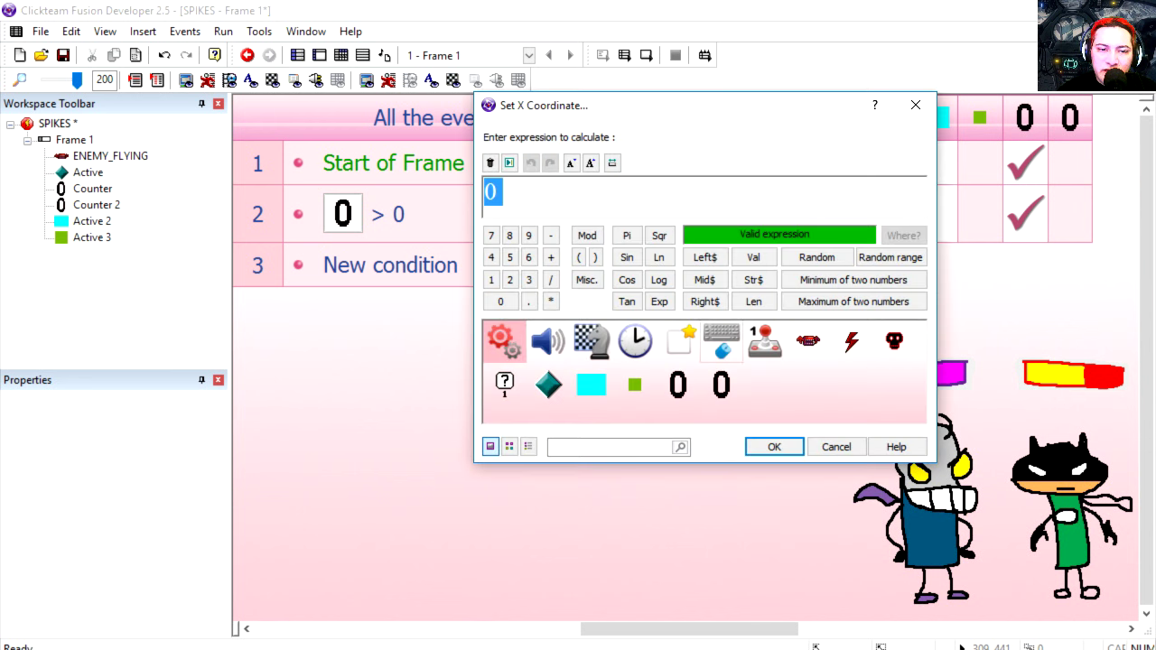
left_click(891, 258)
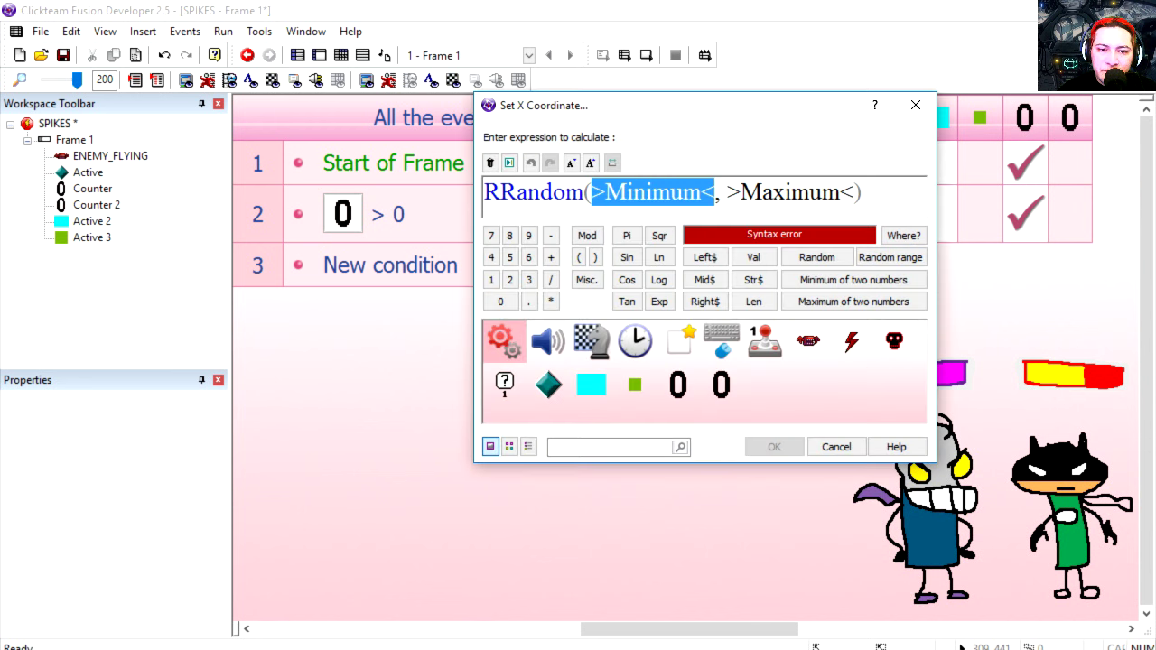
left_click_drag(936, 328, 1024, 328)
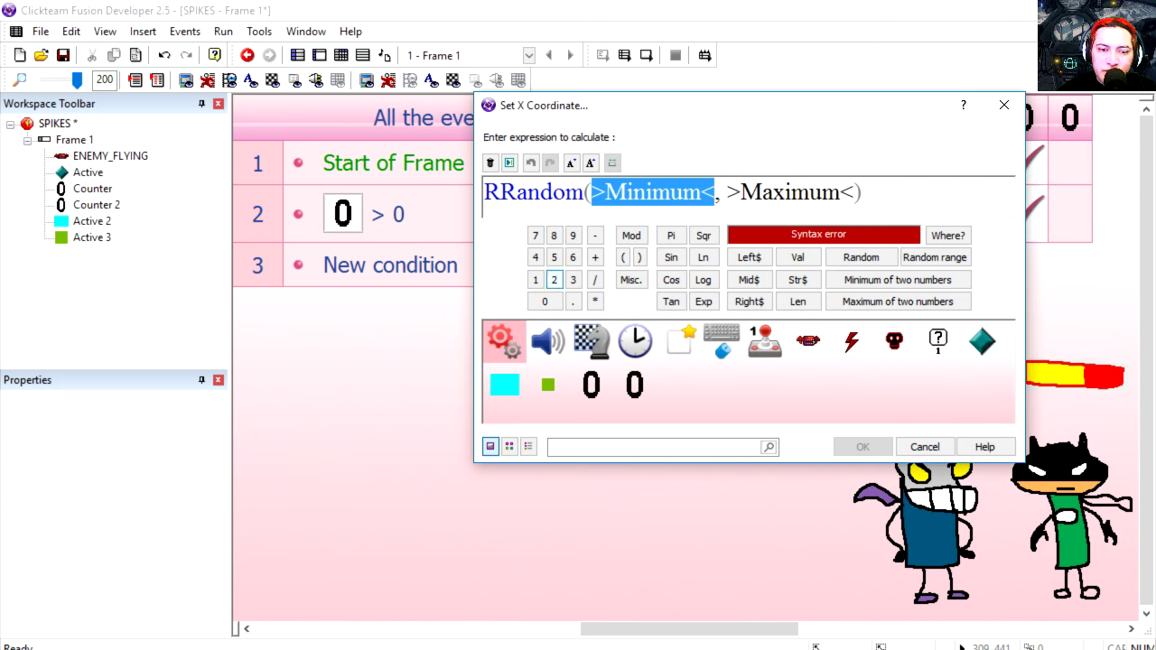
left_click(554, 281)
left_click(545, 302)
left_click_drag(760, 193, 643, 193)
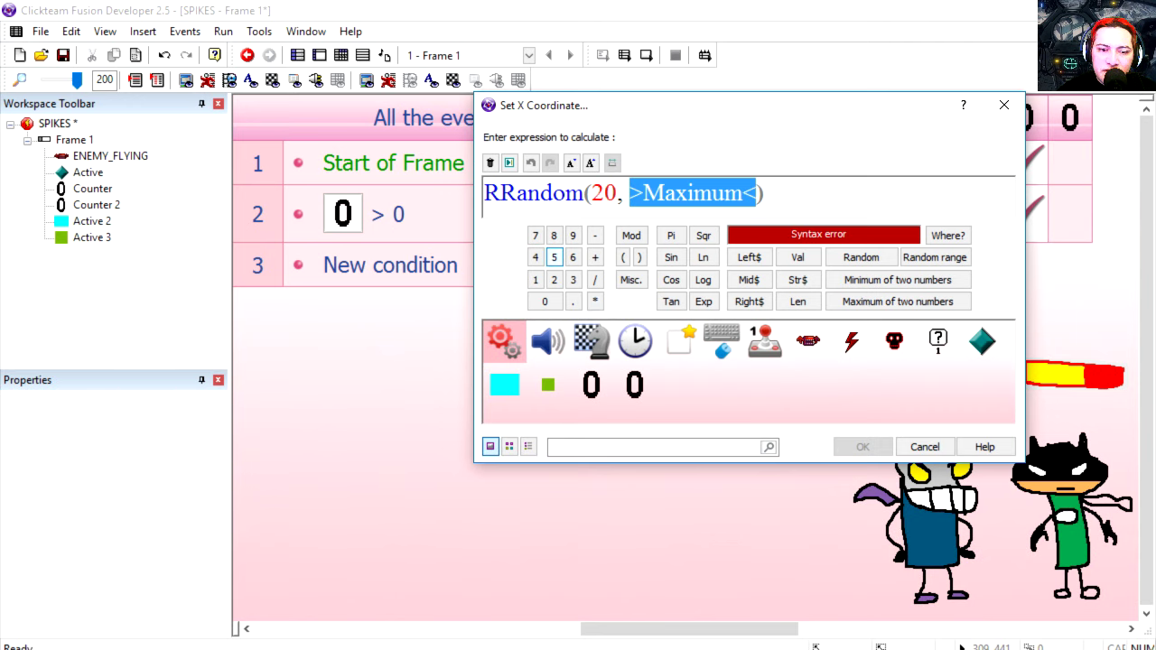
left_click(554, 257)
left_click(554, 257)
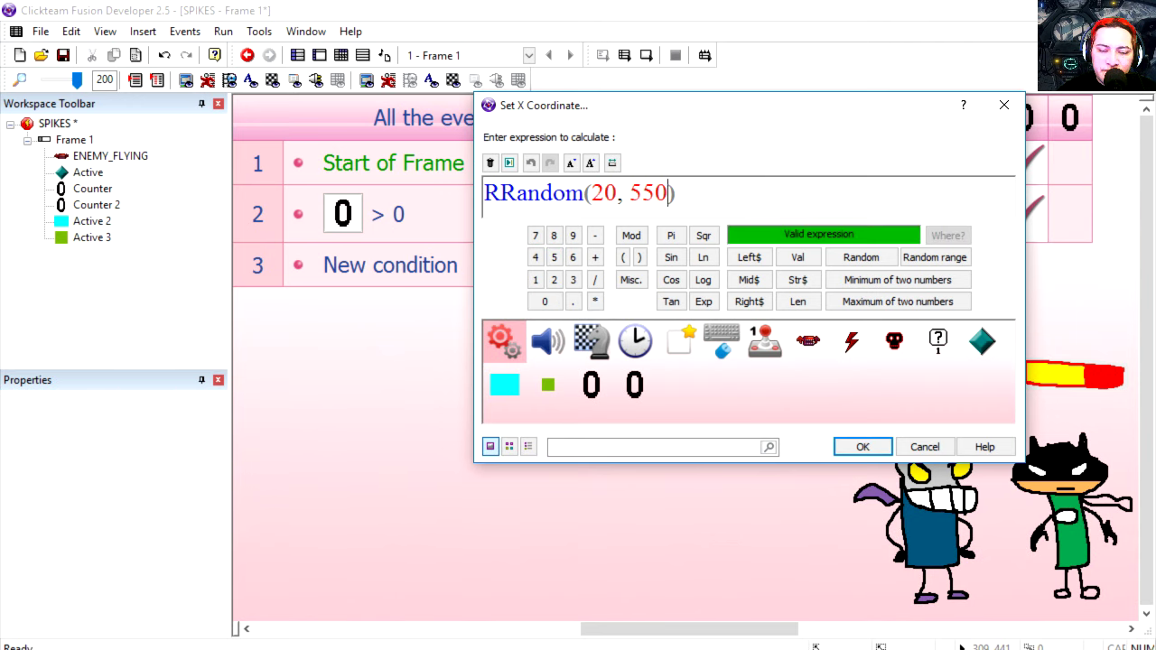
left_click(863, 447)
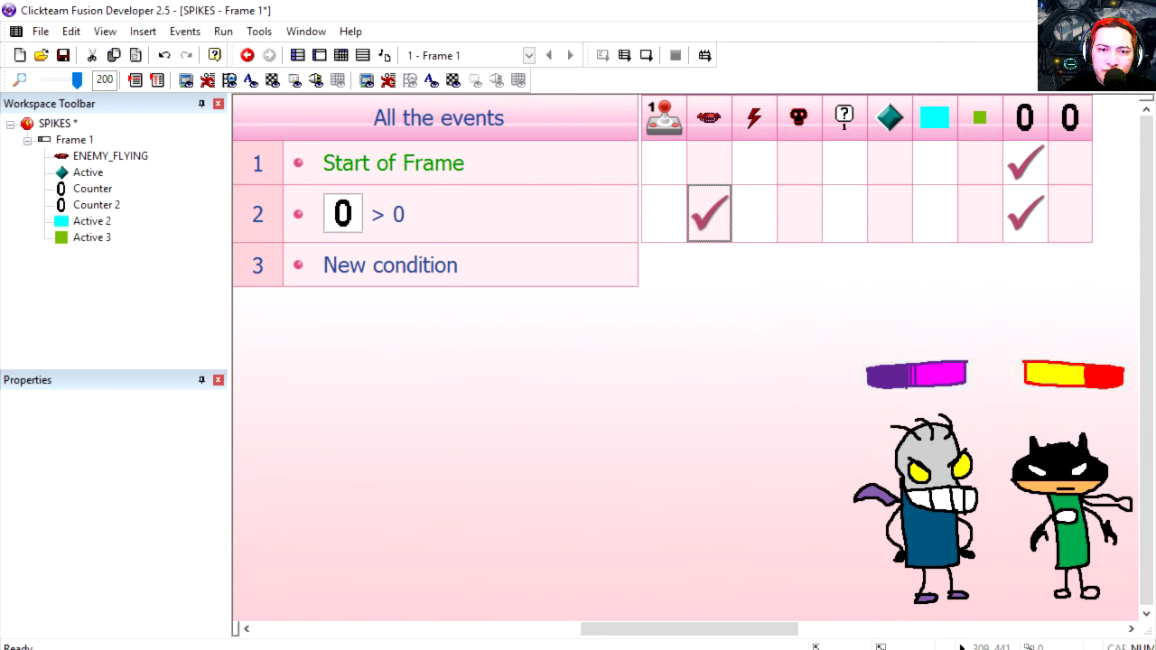
key("F8")
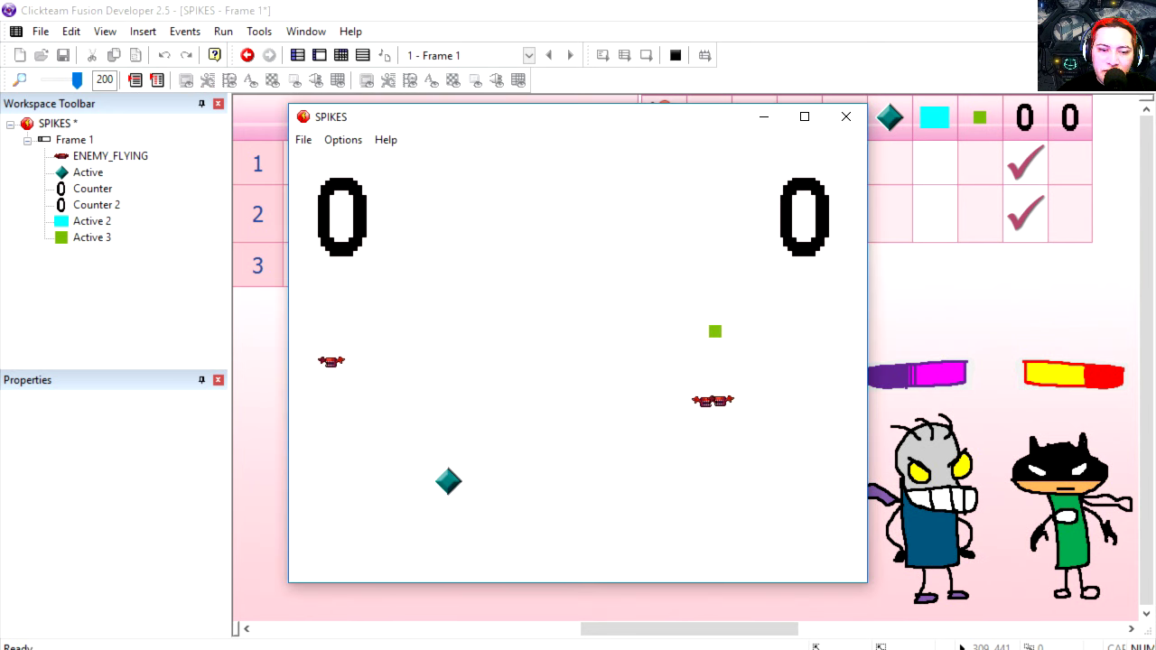
left_click(847, 116)
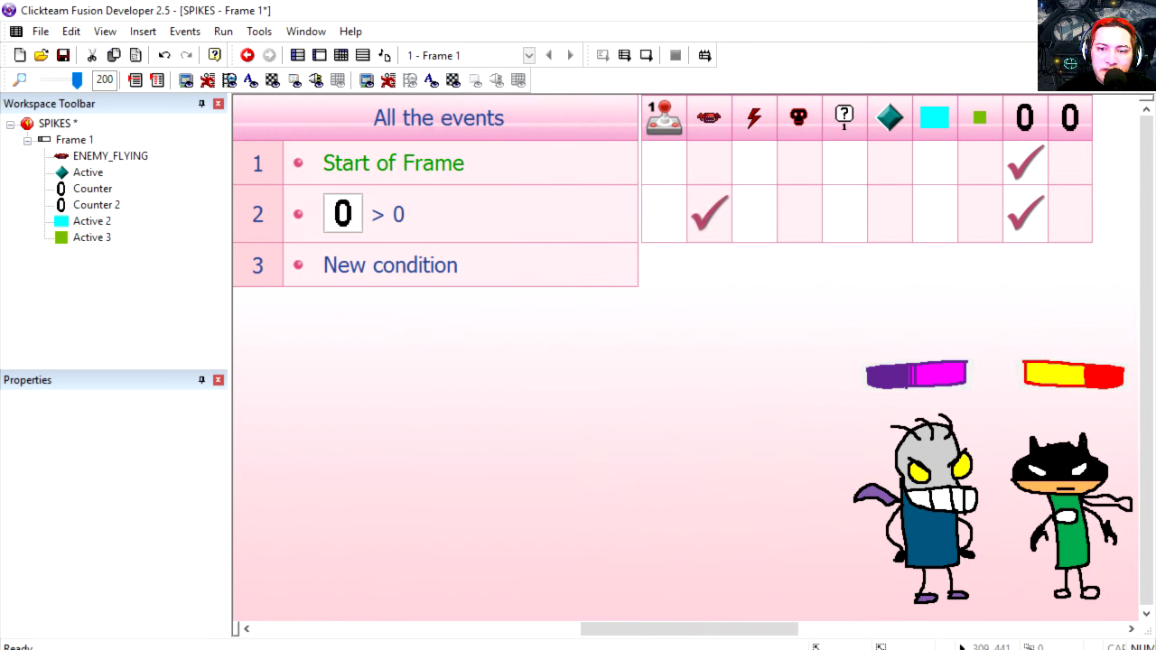
Add an action to the counter > 0 event that creates the cyan Active 2 object at X 1, Y 1.
left_click_drag(698, 629, 473, 628)
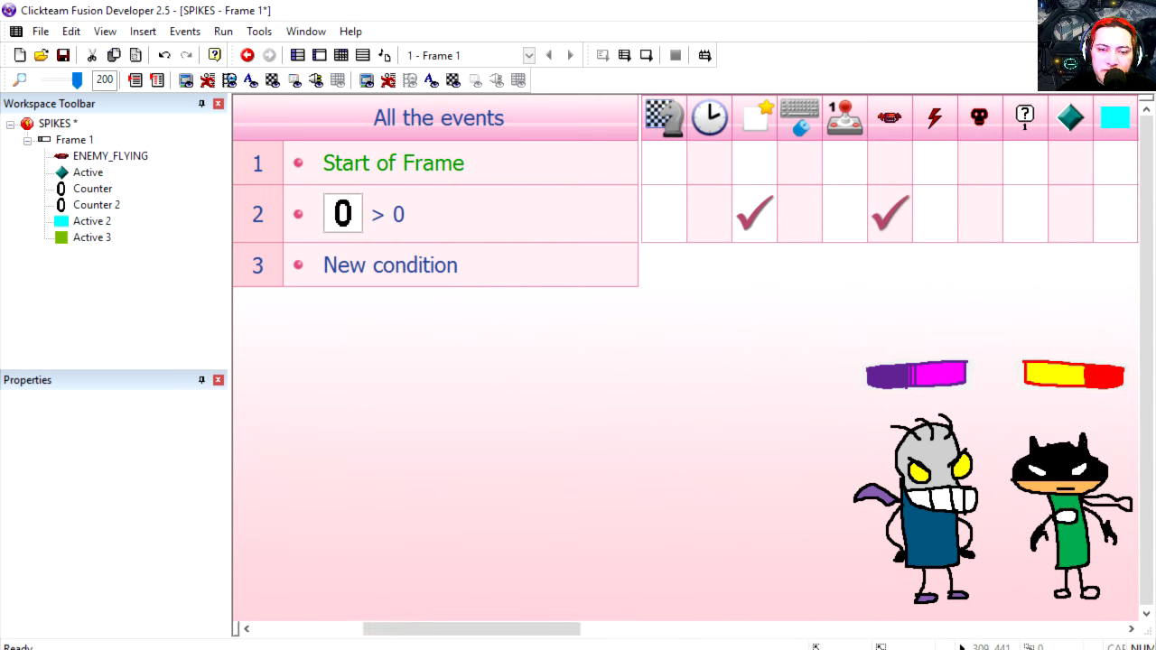
right_click(755, 226)
left_click(795, 236)
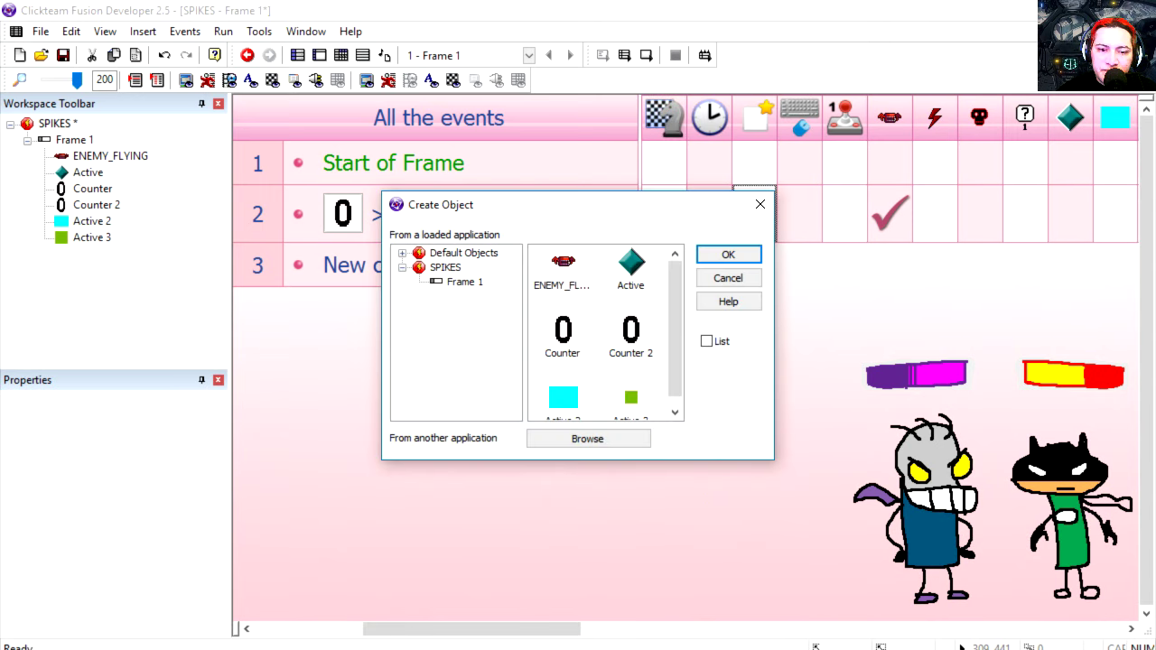
double_click(567, 399)
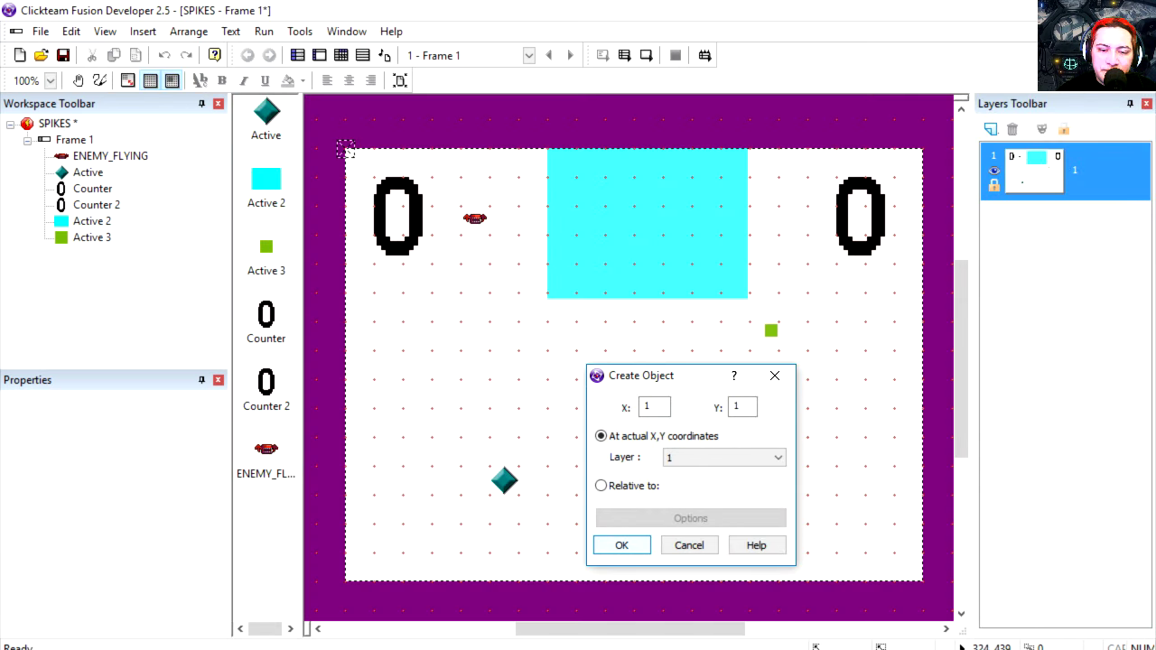
left_click(621, 546)
Check the alterable values of ENEMY_FLYING in the frame editor, in particular its ID.
double_click(756, 217)
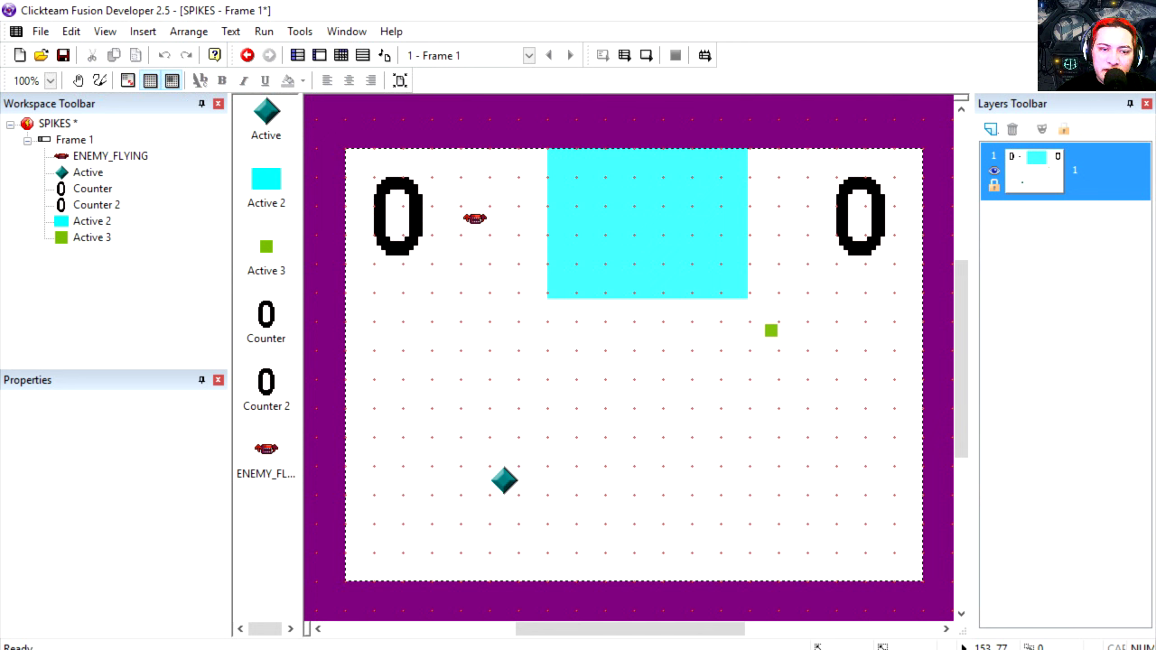
left_click(475, 218)
left_click(133, 404)
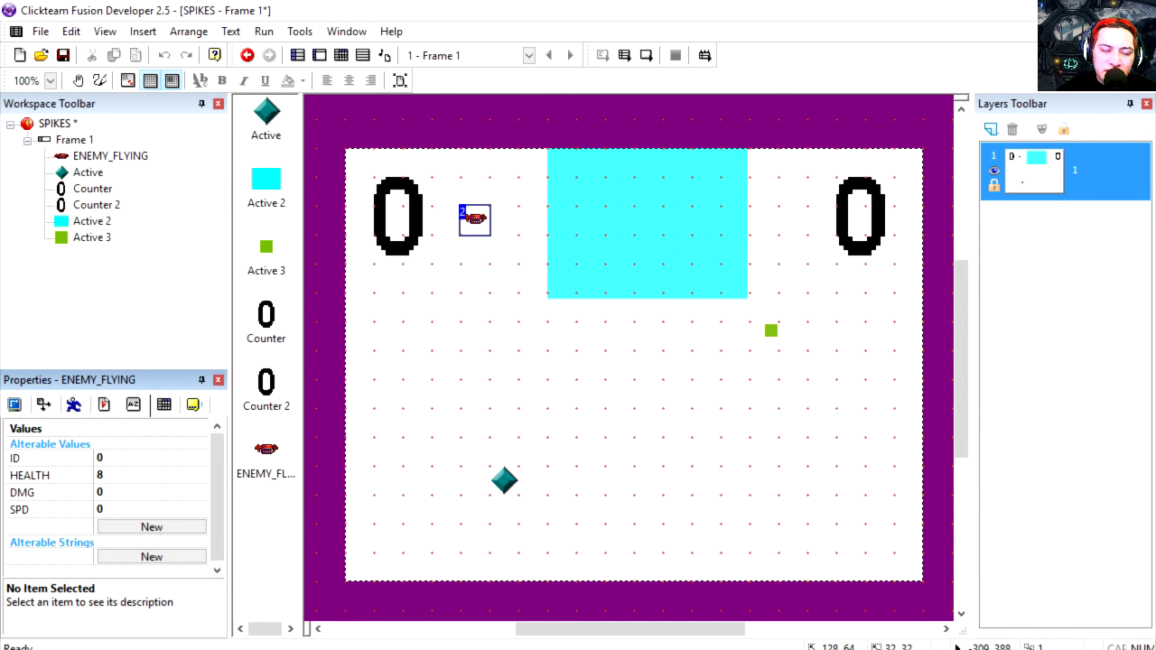
left_click(57, 459)
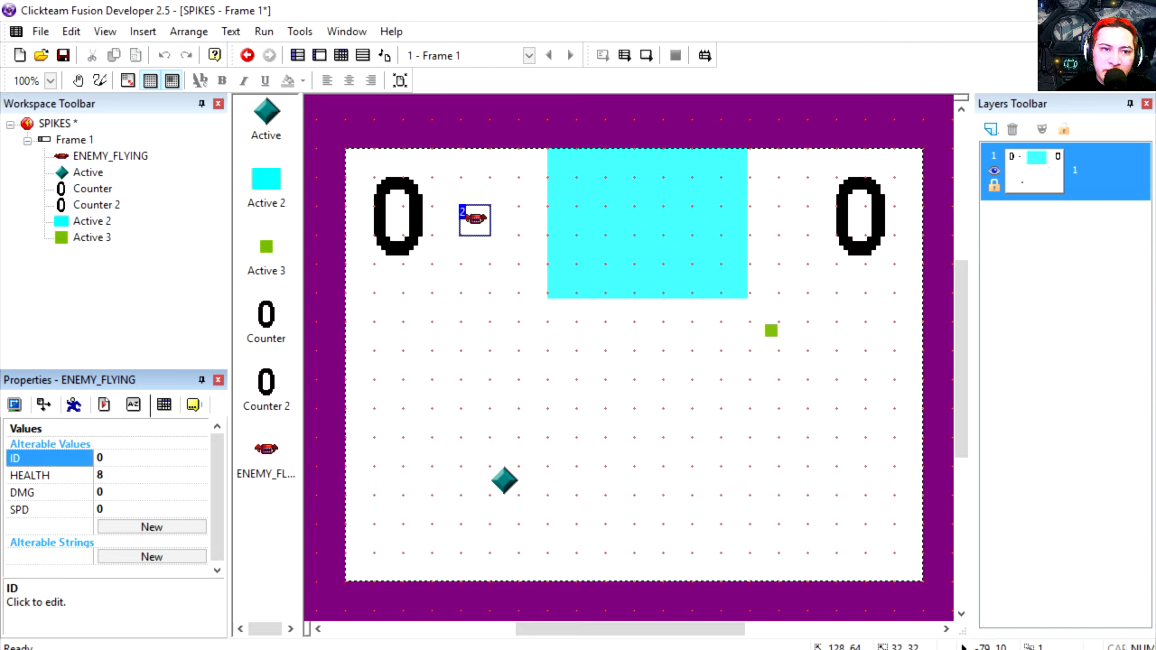
Add an action to the counter > 0 event that sets ENEMY_FLYING's ID to value( "Counter" ).
left_click(340, 55)
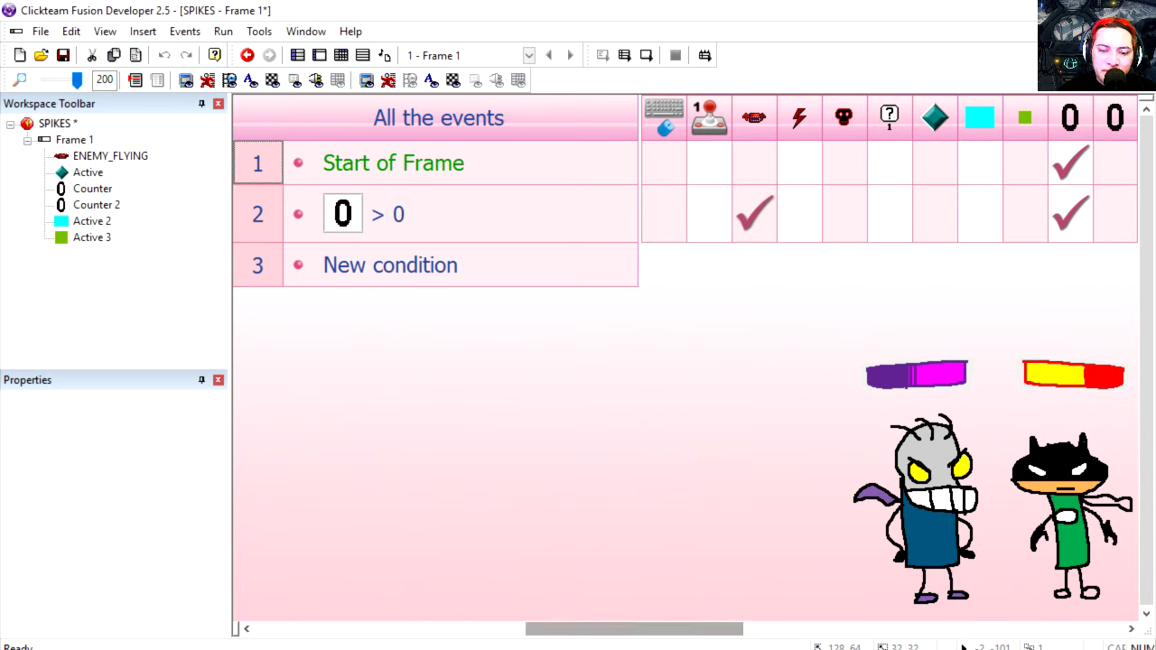
left_click_drag(634, 630, 679, 630)
right_click(710, 222)
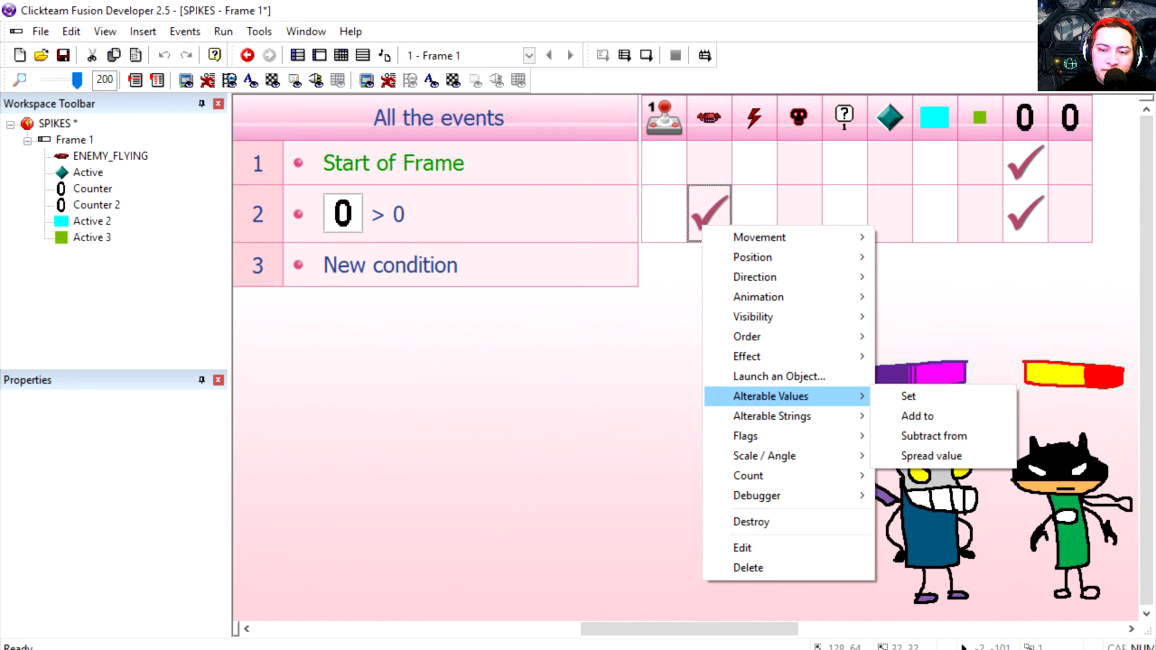
left_click(904, 395)
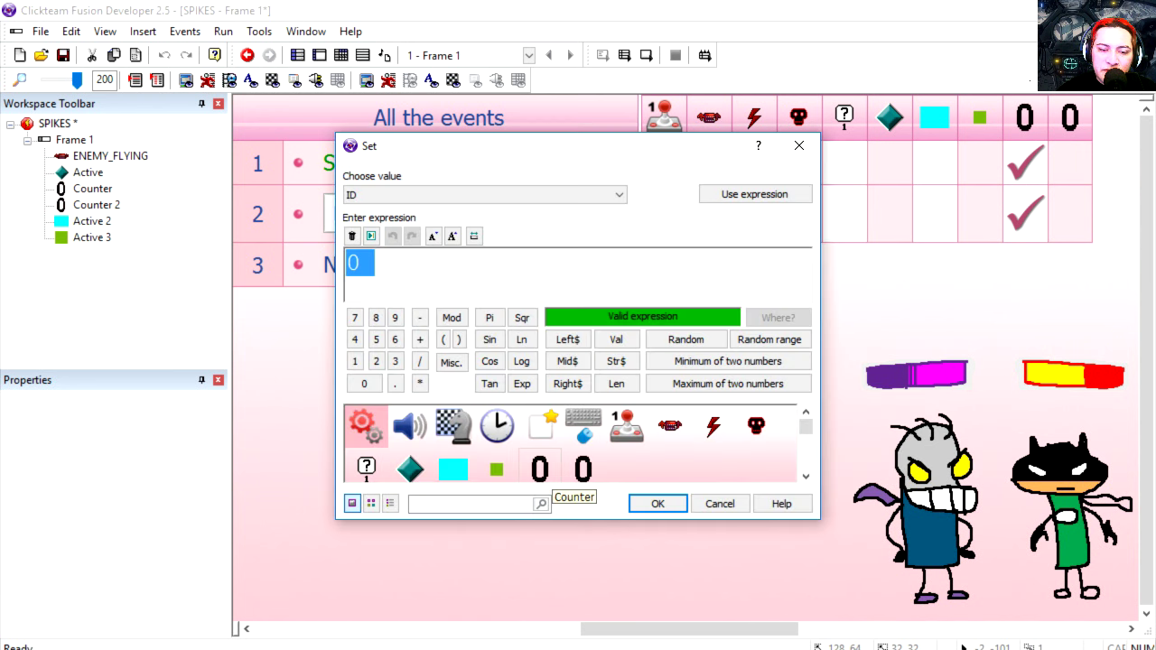
right_click(539, 469)
left_click(593, 330)
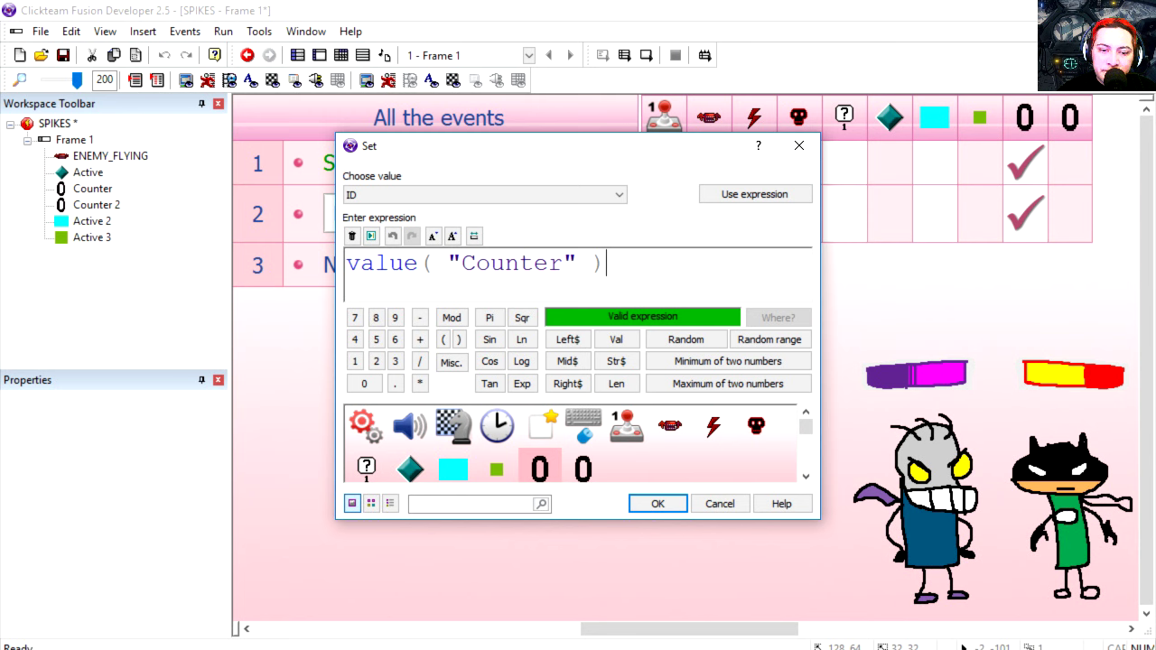
key("Return")
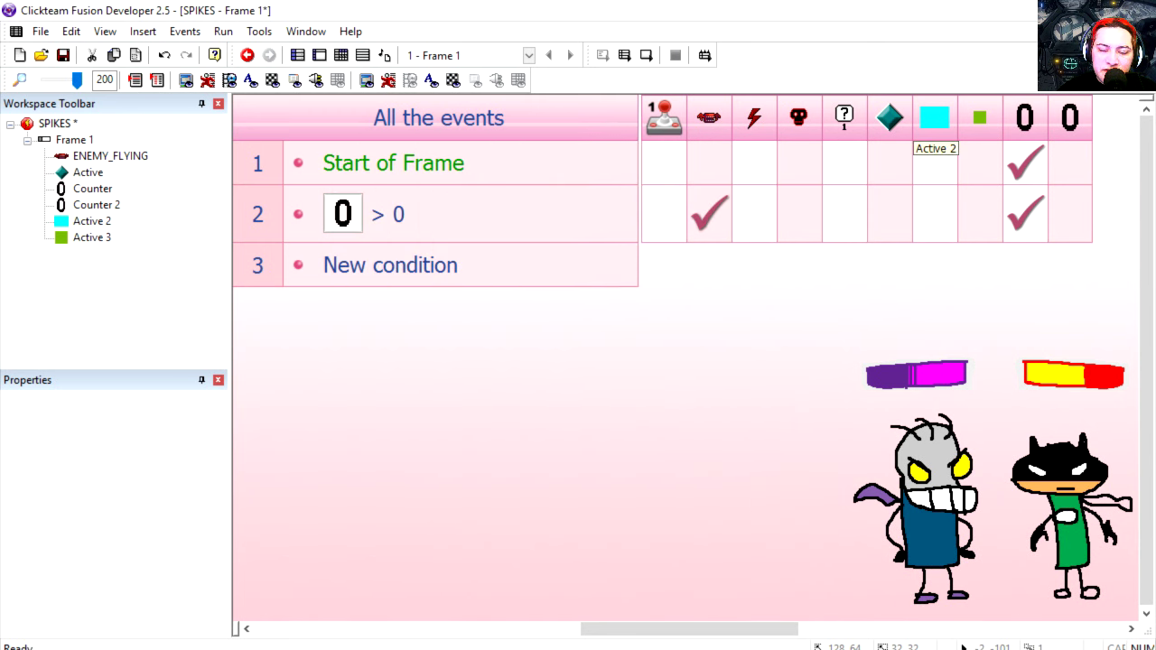
Add an action to the counter > 0 event that sets Active 2's ID to value( "Counter" ).
right_click(936, 224)
mouse_move(1004, 396)
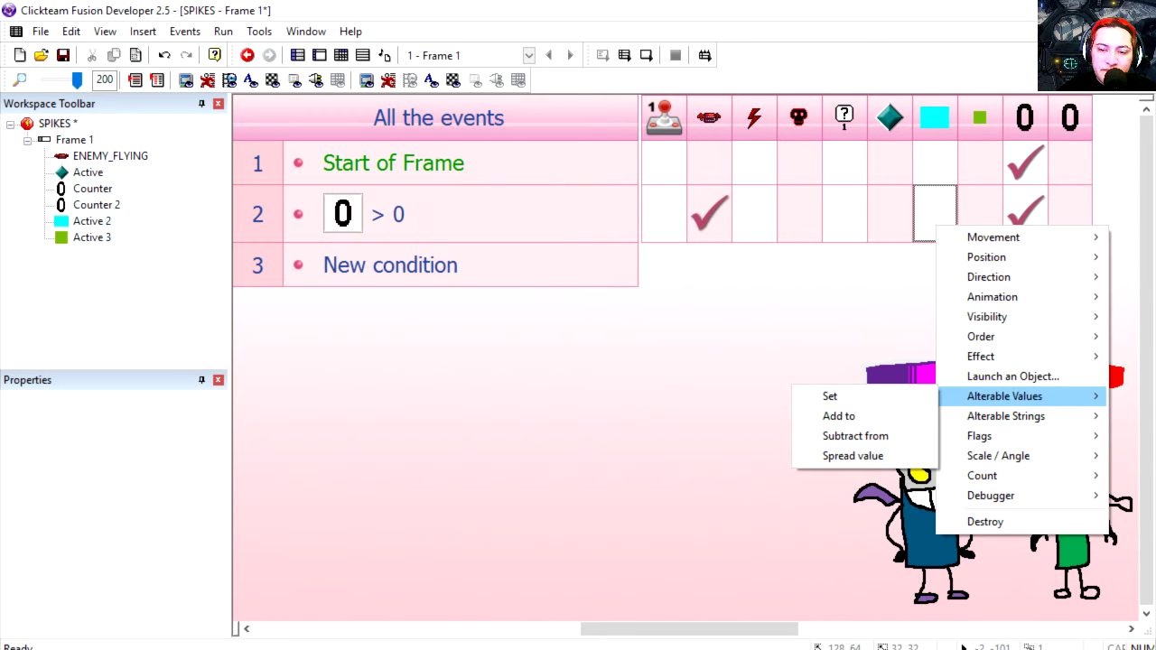
left_click(829, 395)
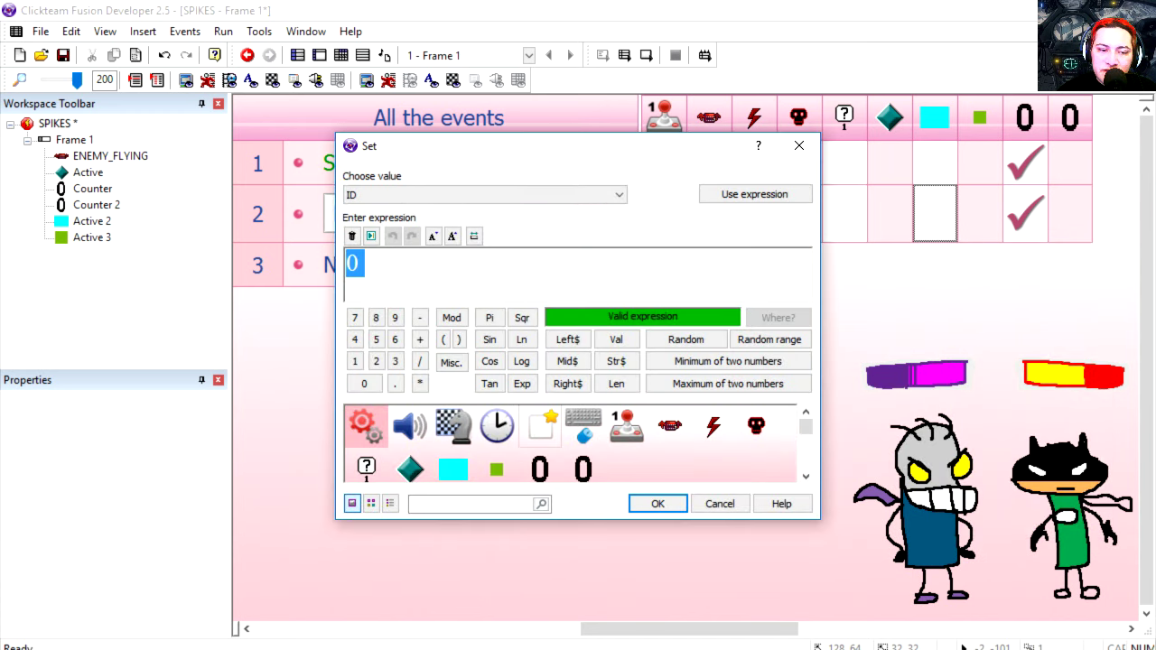
left_click(539, 468)
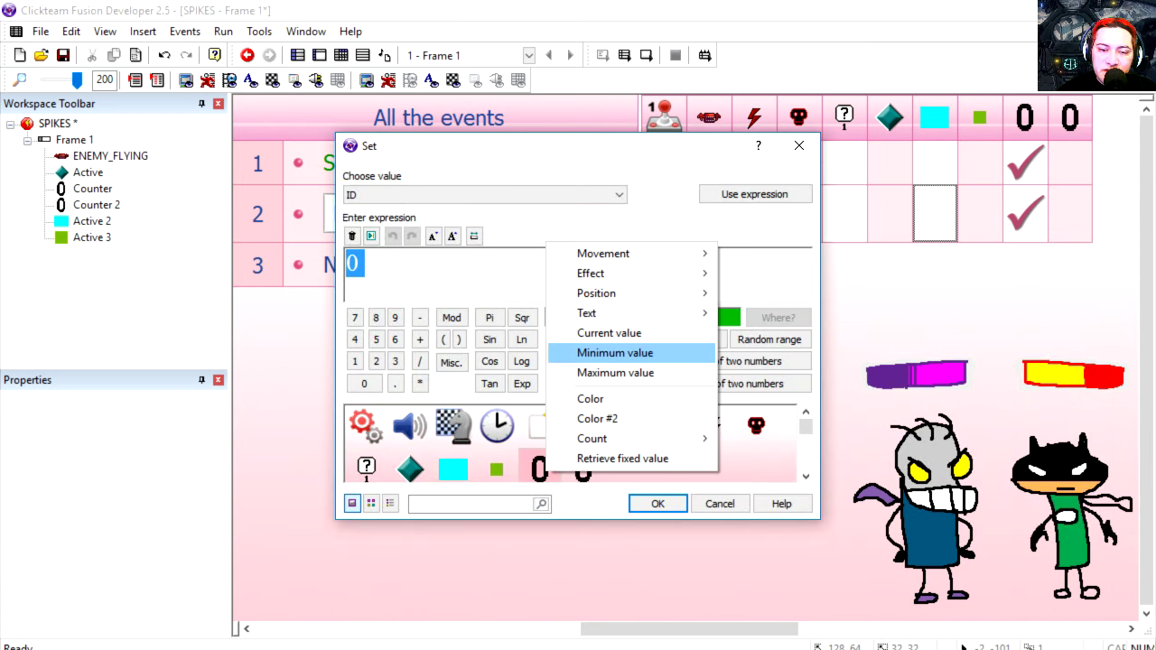
left_click(607, 333)
left_click(658, 503)
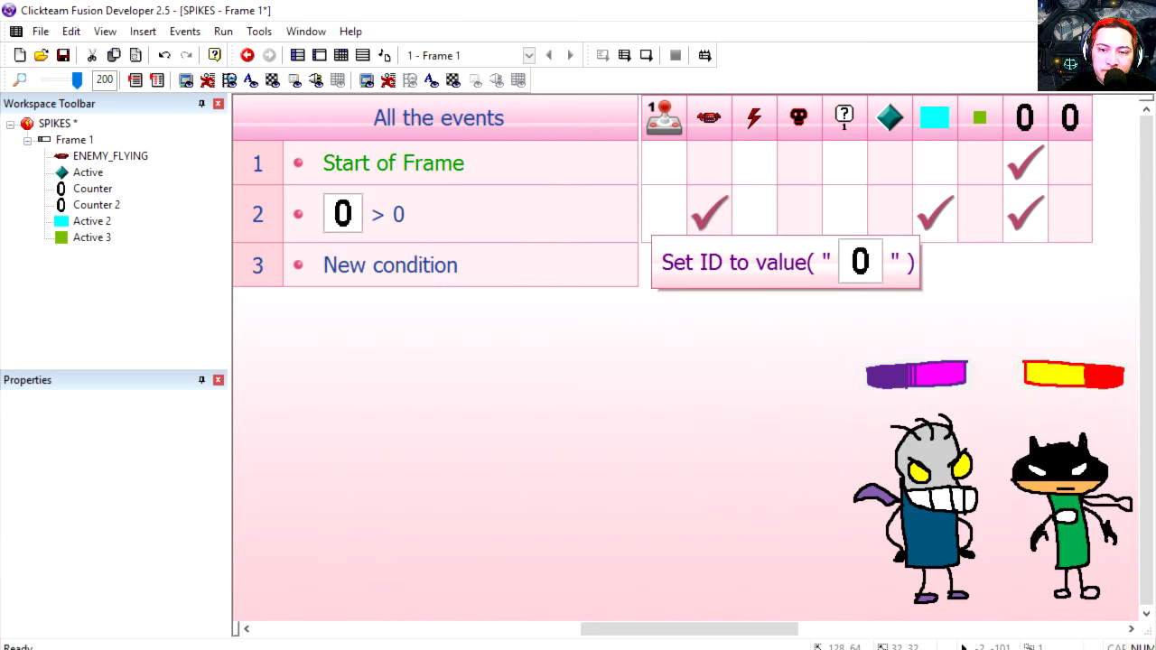
left_click(935, 215)
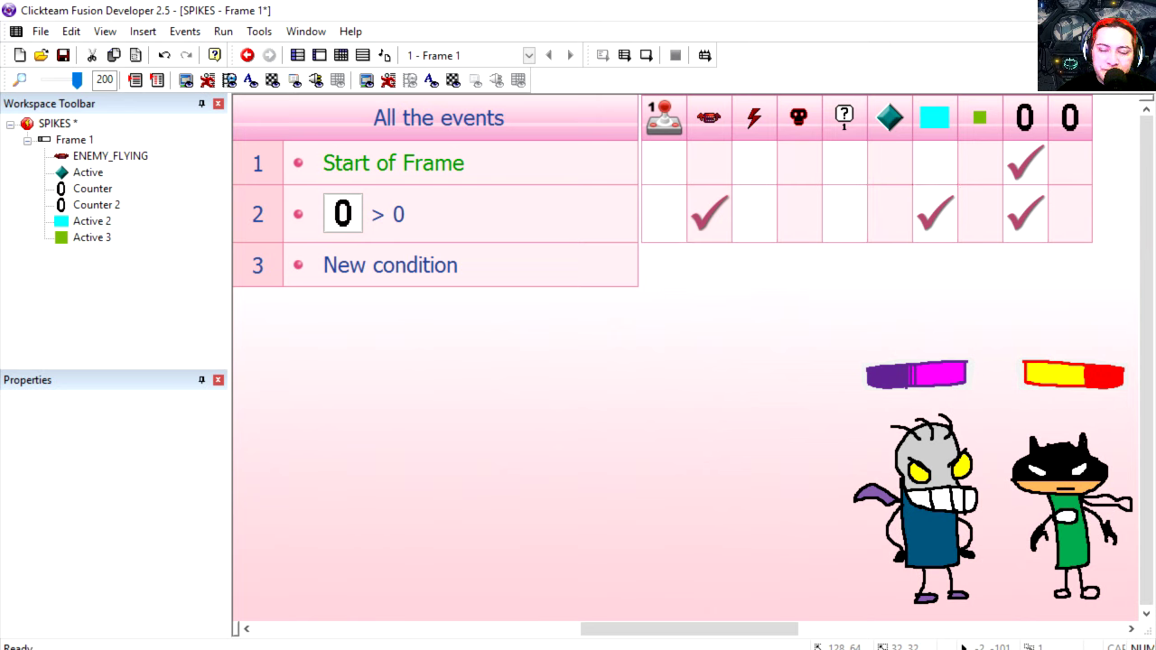
Add a new event with the condition that ENEMY_FLYING's ID alterable value equals 2.
left_click(390, 265)
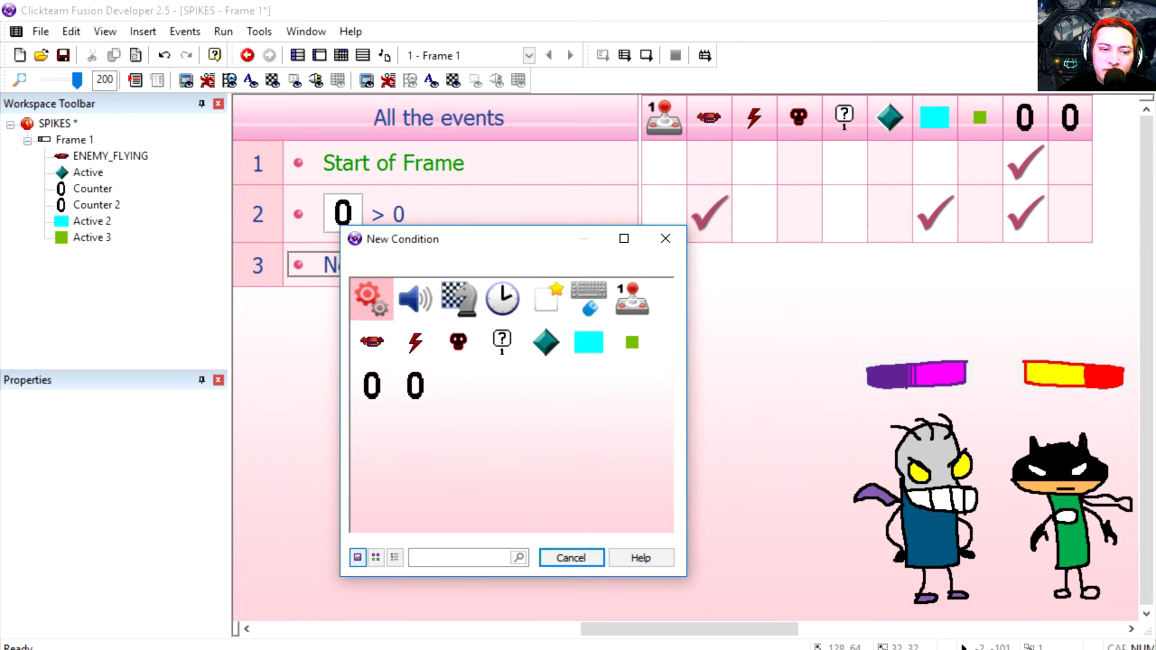
left_click(372, 341)
mouse_move(442, 484)
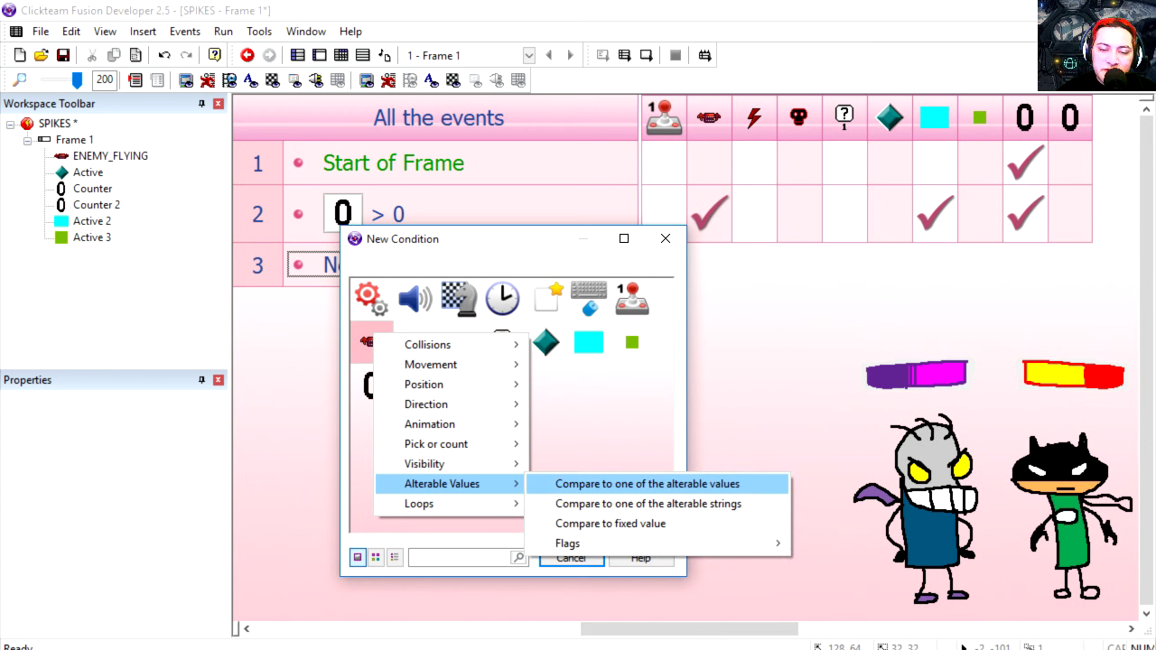
left_click(646, 484)
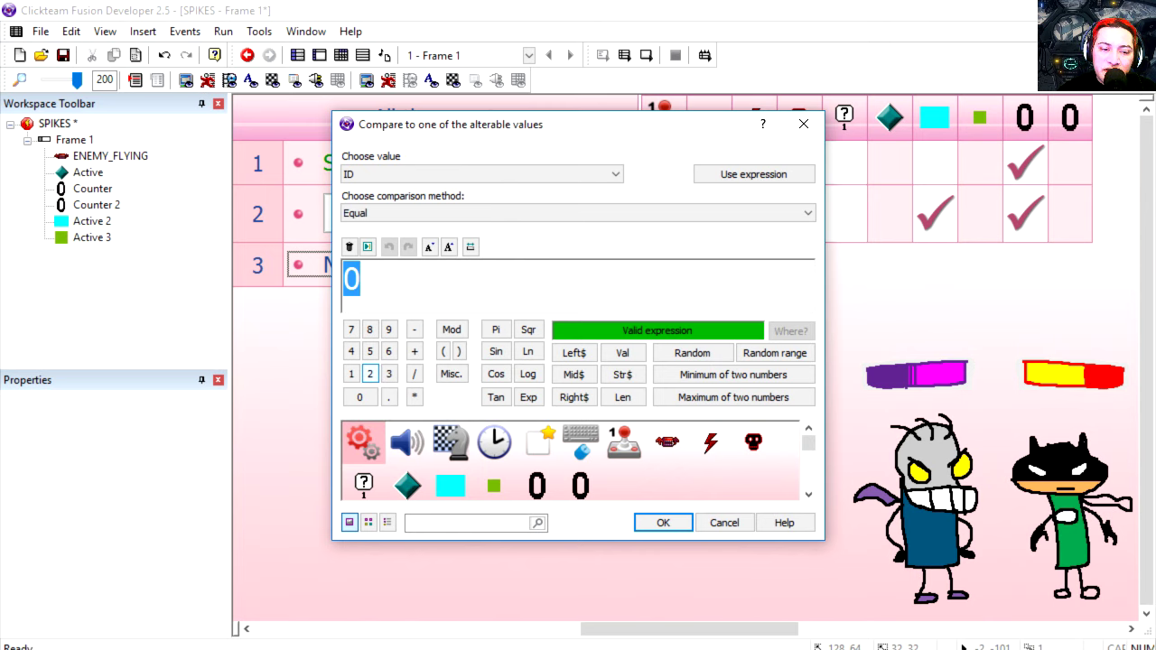
left_click(369, 374)
left_click(663, 522)
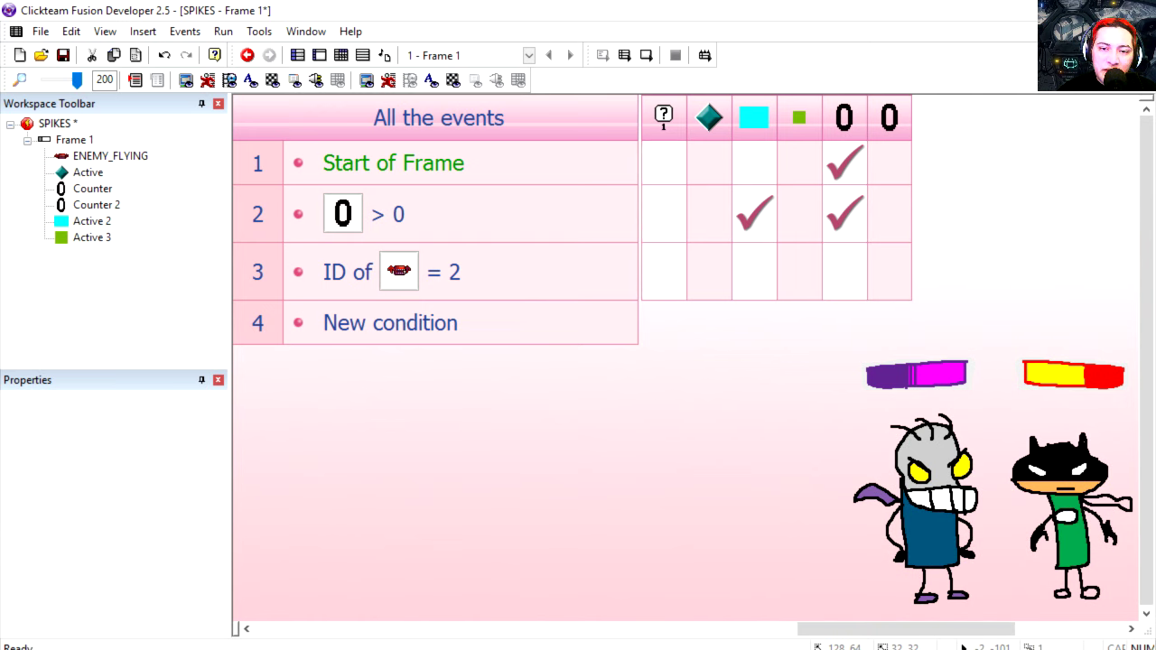
Add an action to the ENEMY_FLYING ID event positioning Active 3 at (5,-24) from ENEMY_FLYING, and test-run the application.
right_click(789, 280)
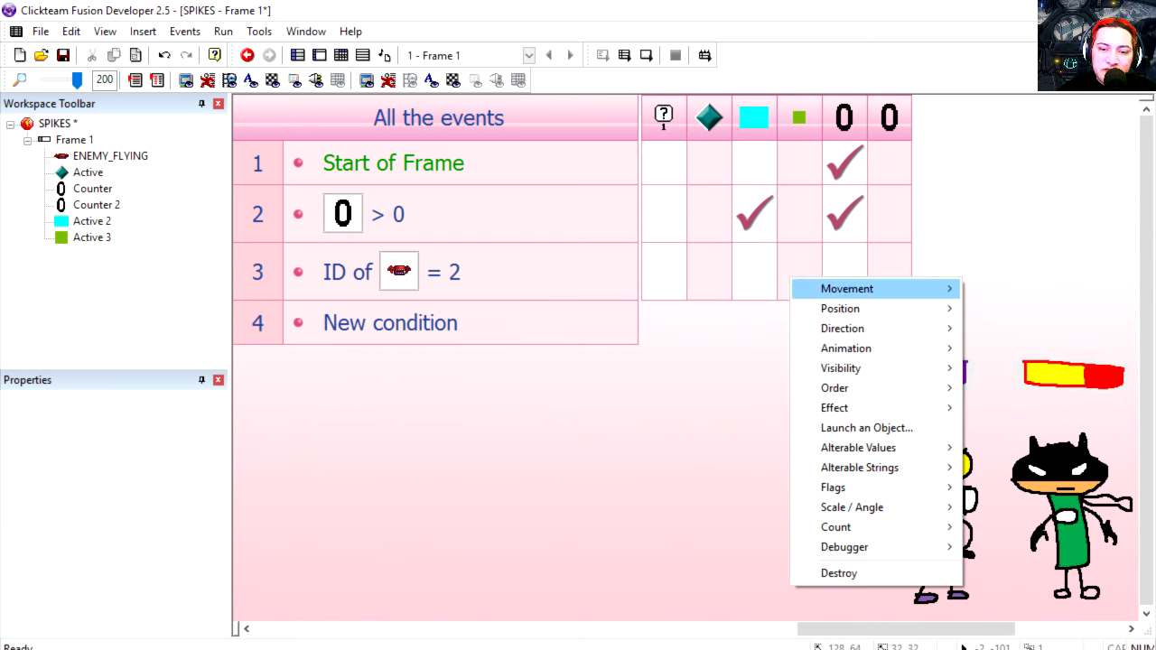
mouse_move(841, 308)
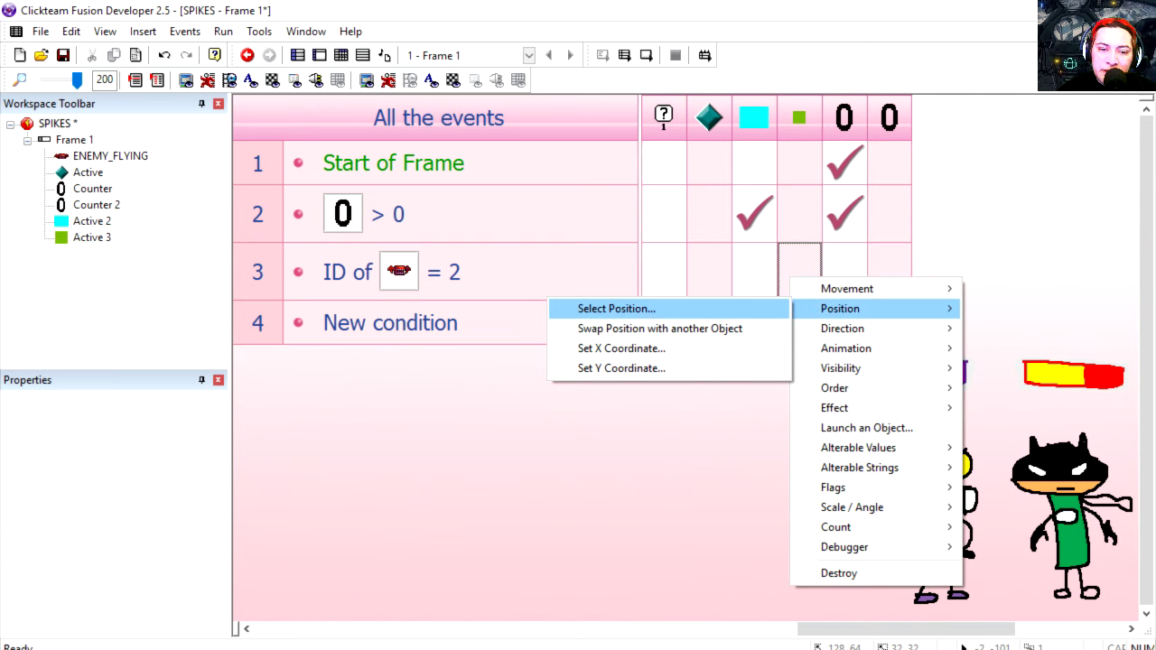
left_click(616, 308)
left_click(475, 219)
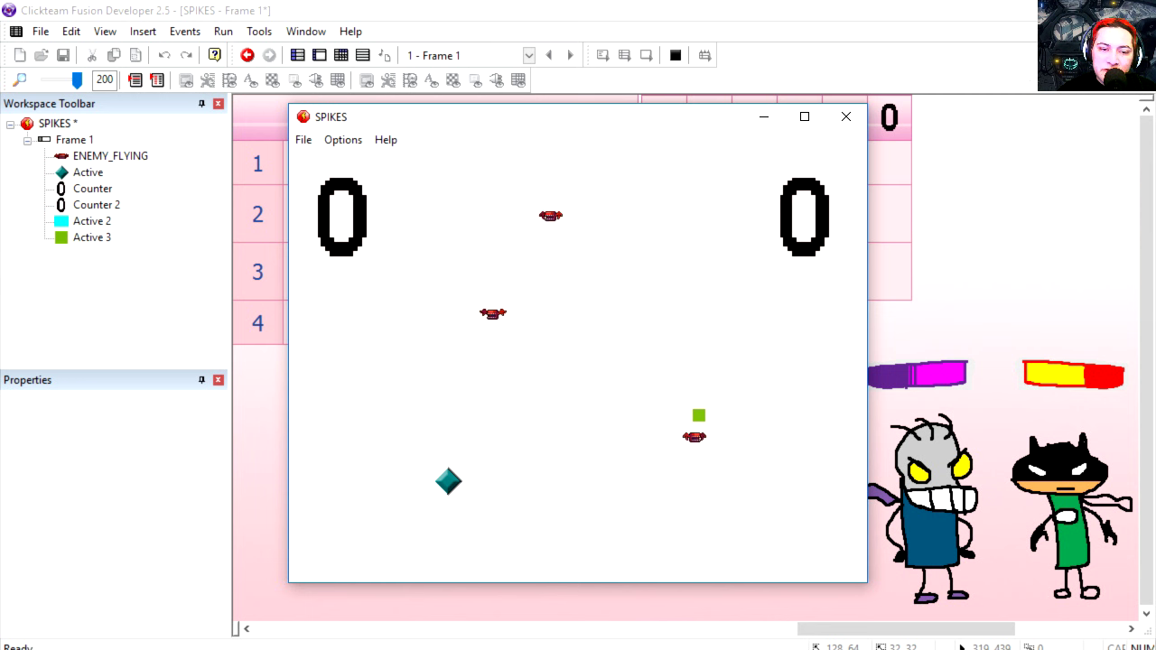
key("alt+F4")
Change the ENEMY_FLYING ID condition so that it compares the ID to 0.
double_click(398, 272)
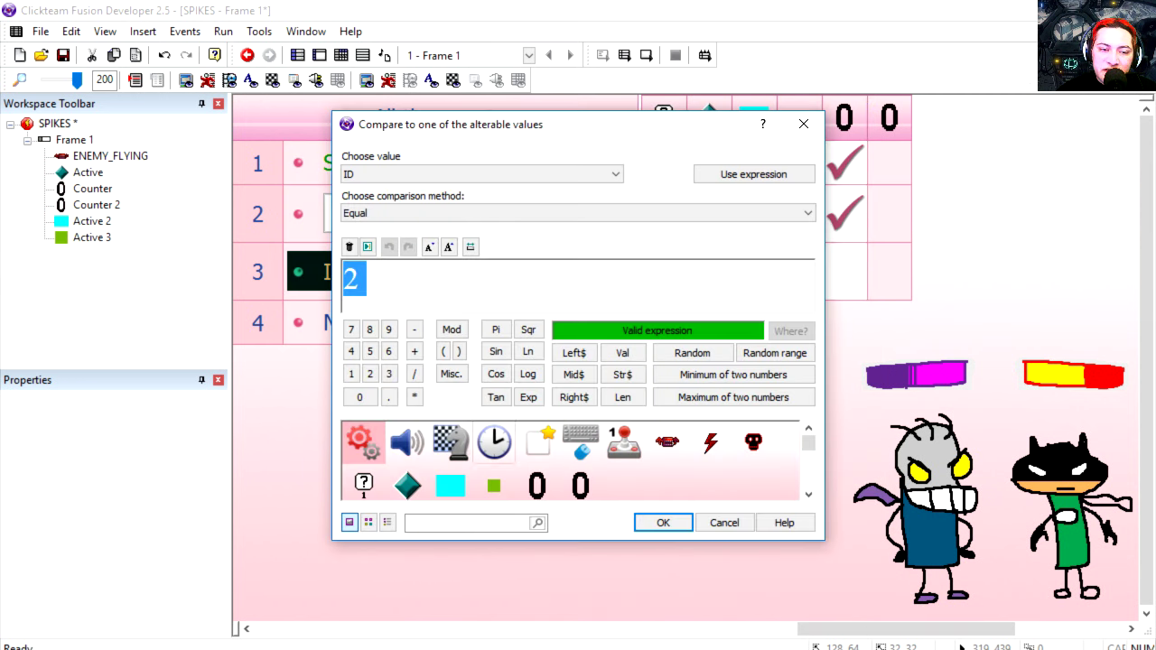
type("0")
key("Return")
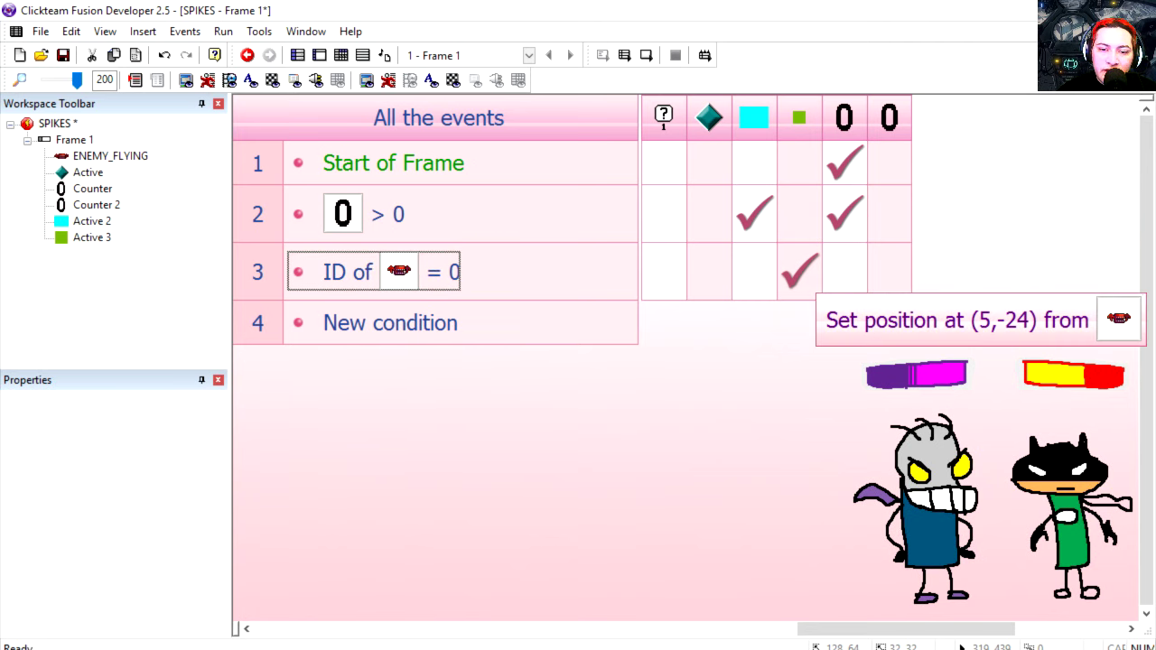
Replace Active 3's position action with one placing Active 2 relative to ENEMY_FLYING in the ID = 0 event, and test-run the application.
right_click(766, 280)
mouse_move(817, 308)
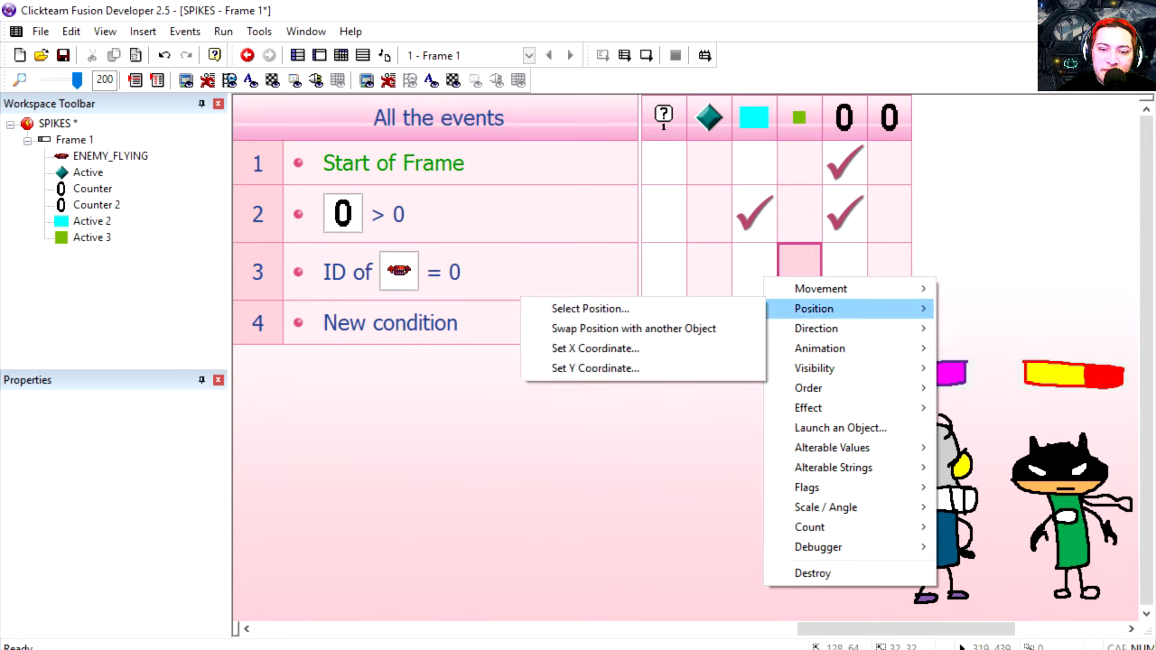
left_click(587, 308)
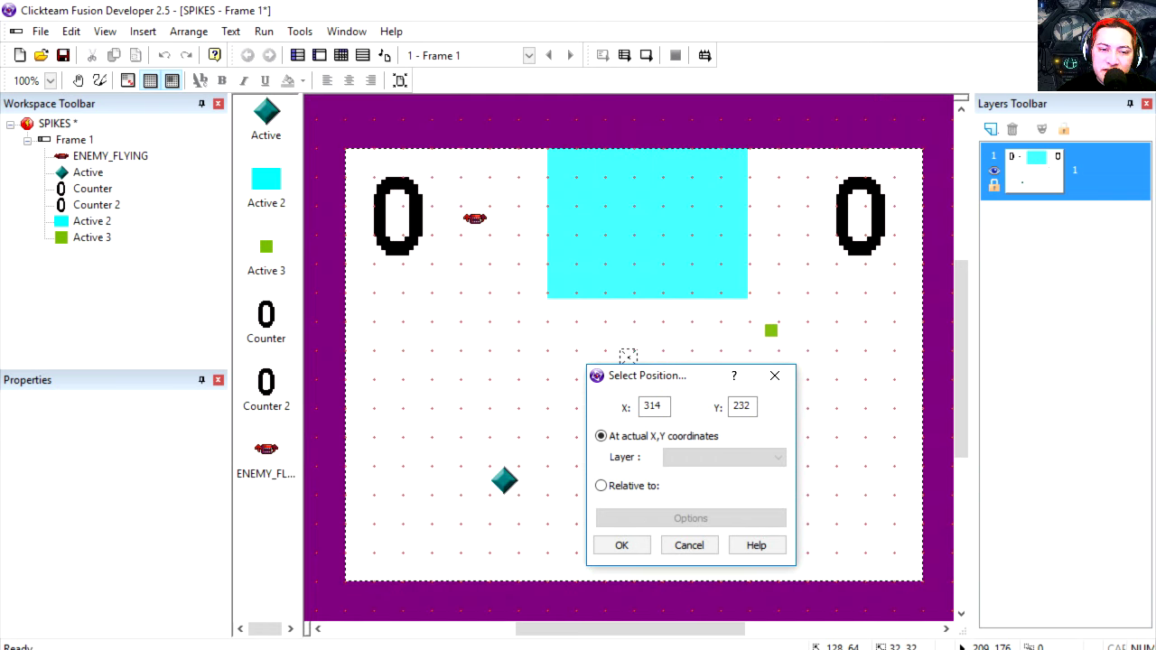
left_click(474, 218)
left_click(622, 544)
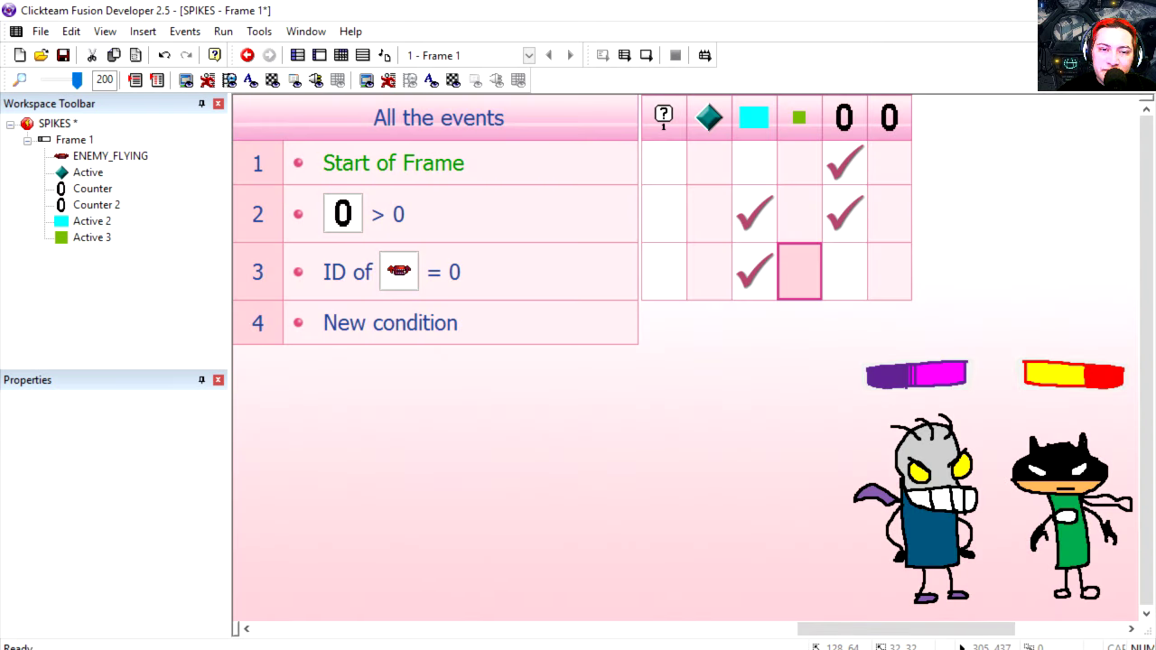
left_click(625, 55)
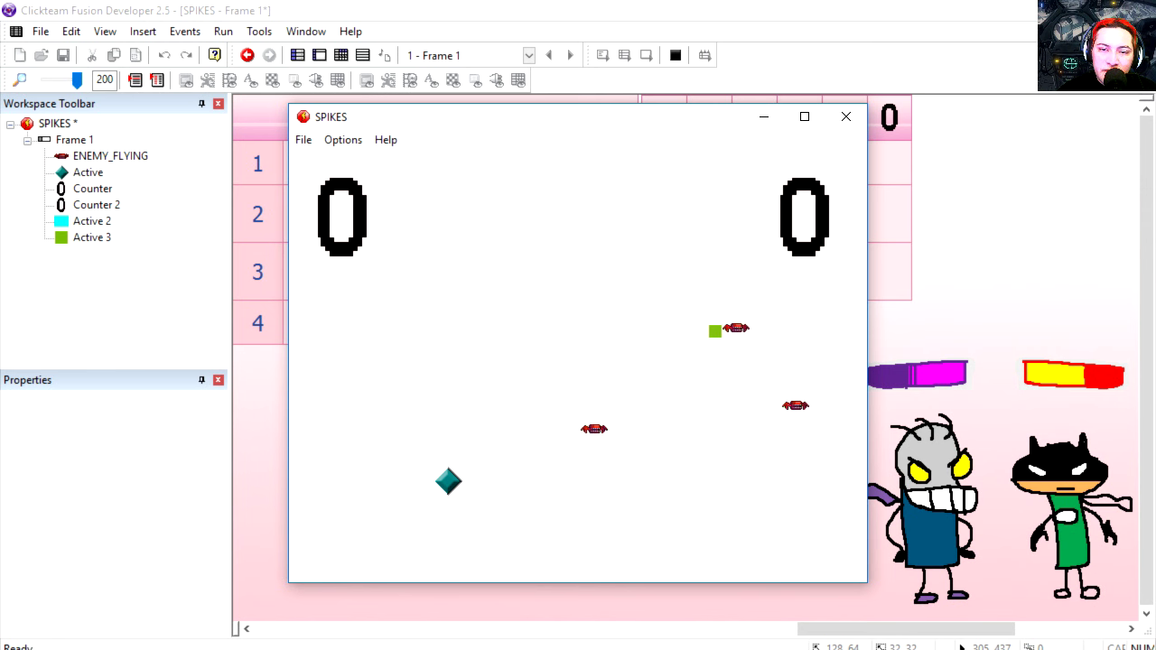
left_click(846, 116)
Make Active 2 visible at start in the frame editor and test-run the application.
key("ctrl+m")
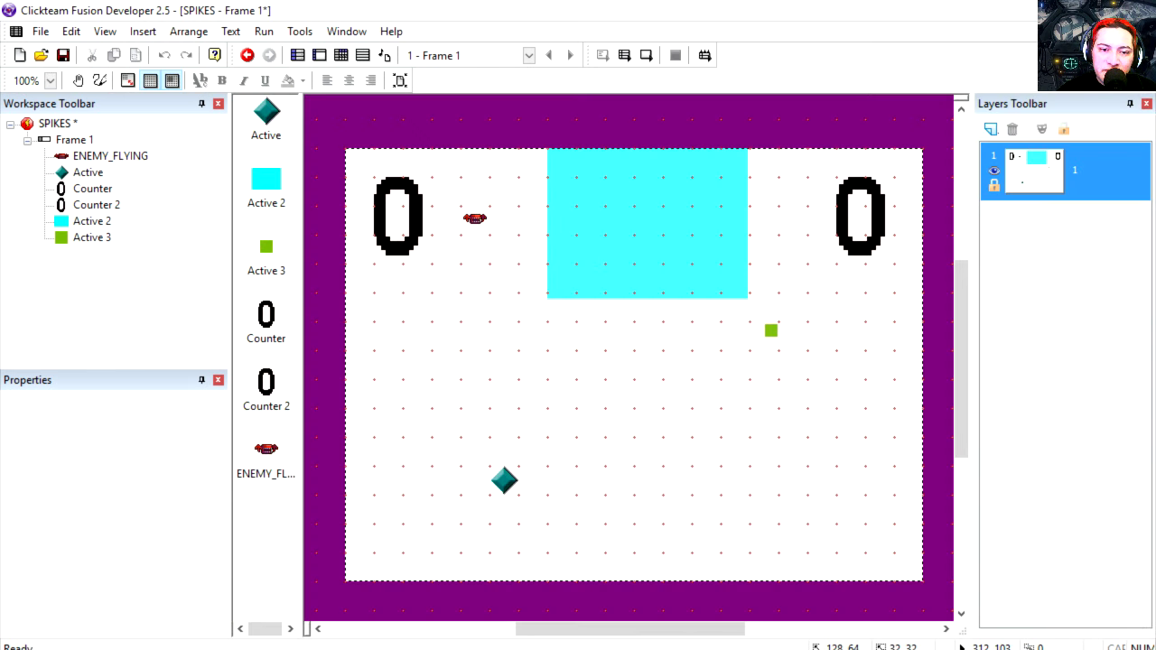
left_click(627, 243)
left_click(16, 406)
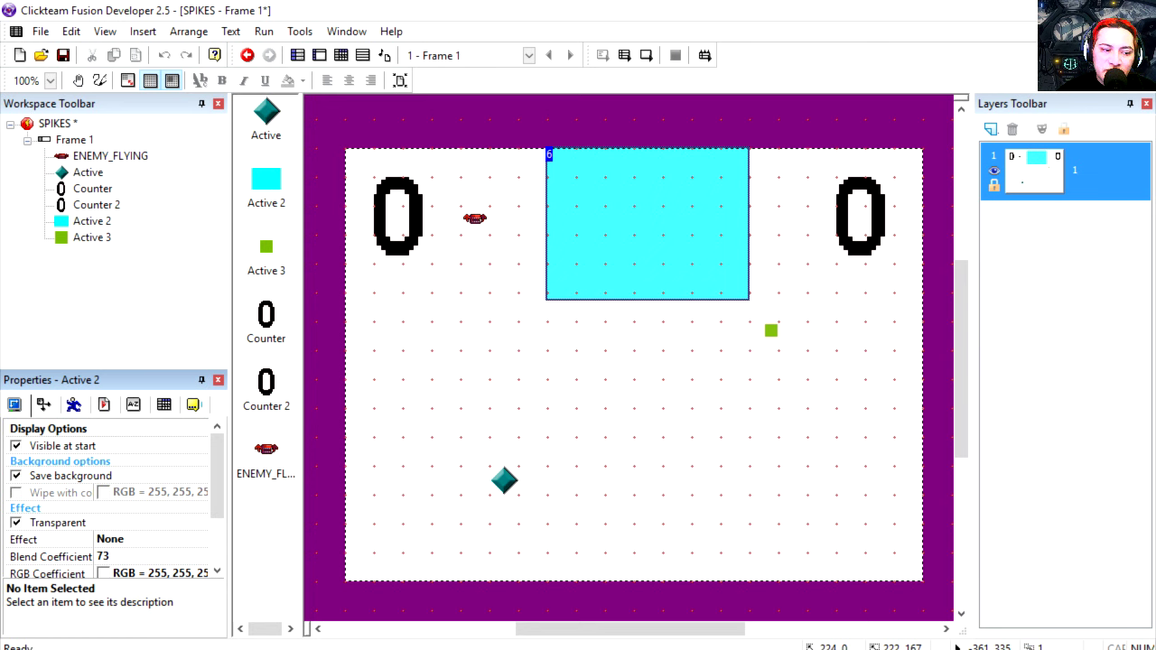
left_click(625, 55)
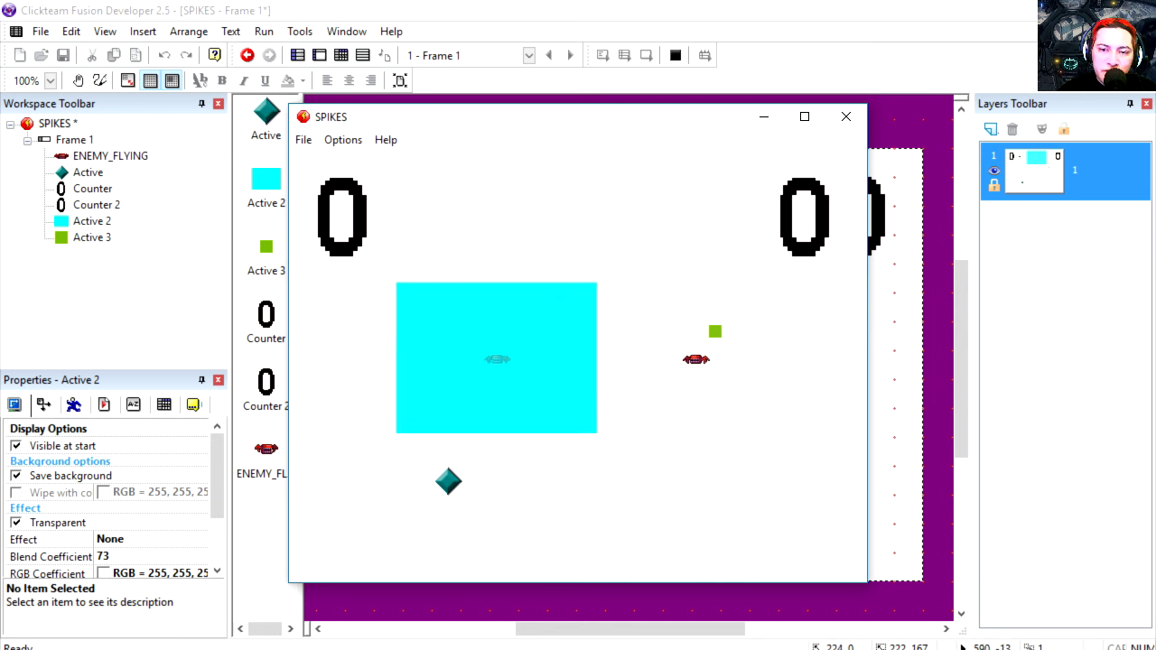
left_click(845, 115)
left_click(594, 340)
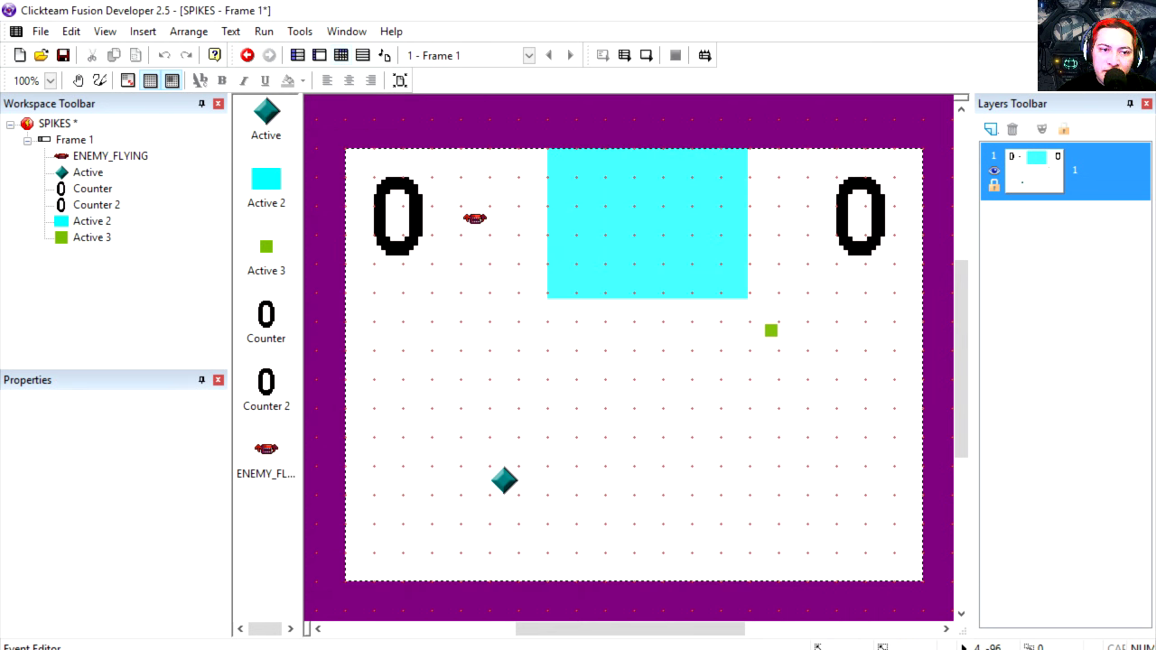
Duplicate the ENEMY_FLYING ID = 0 event, set the copy's ID comparison to 1, and test-run the application.
left_click(344, 56)
left_click(258, 272)
key("ctrl+c")
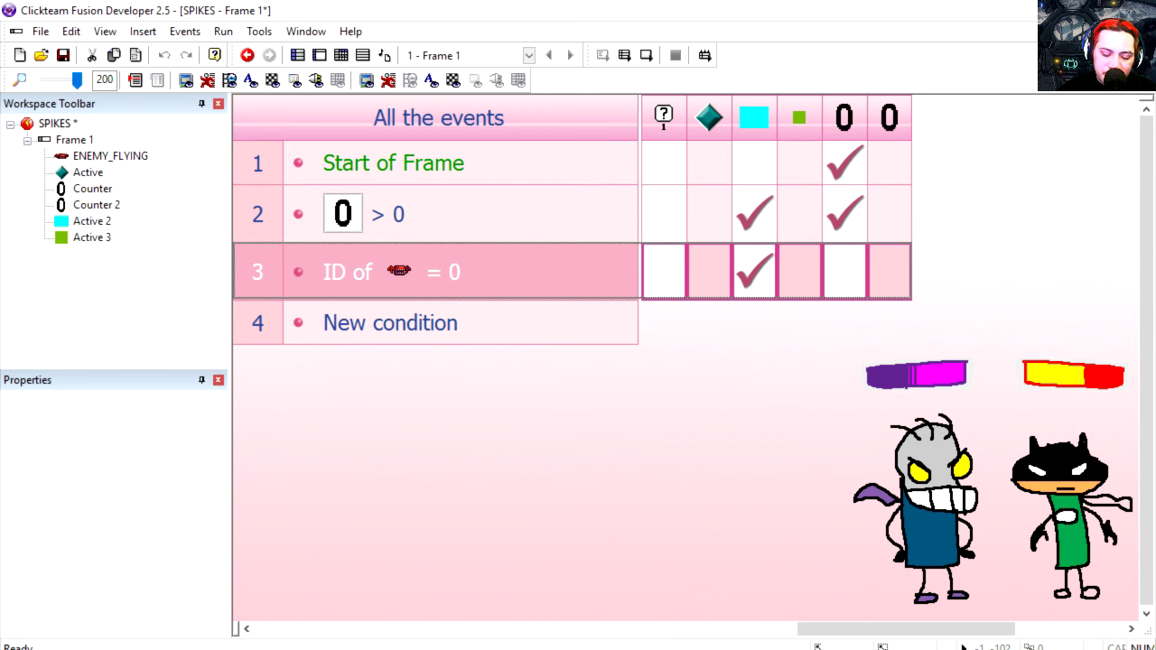
key("ctrl+v")
double_click(451, 329)
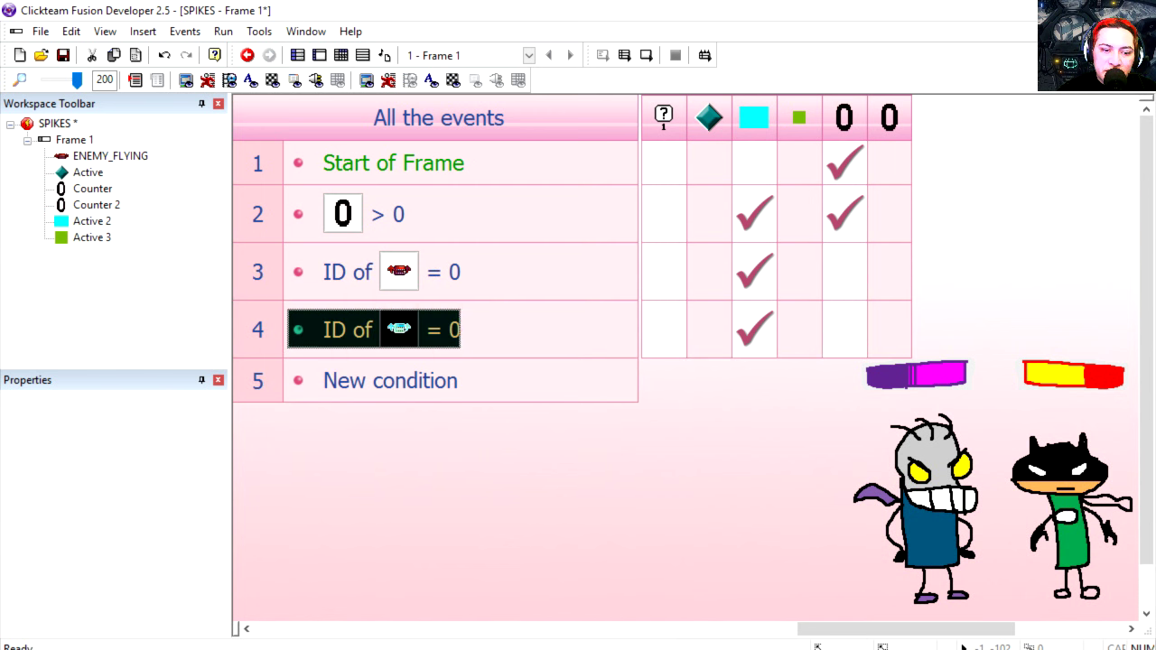
left_click(351, 374)
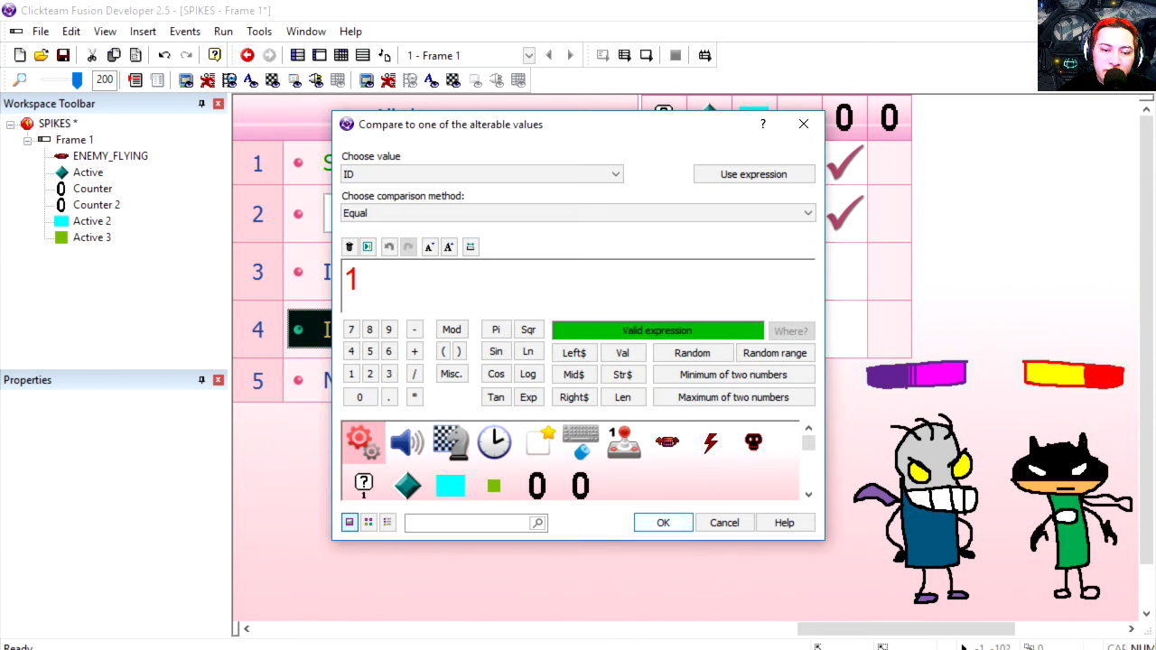
left_click(663, 522)
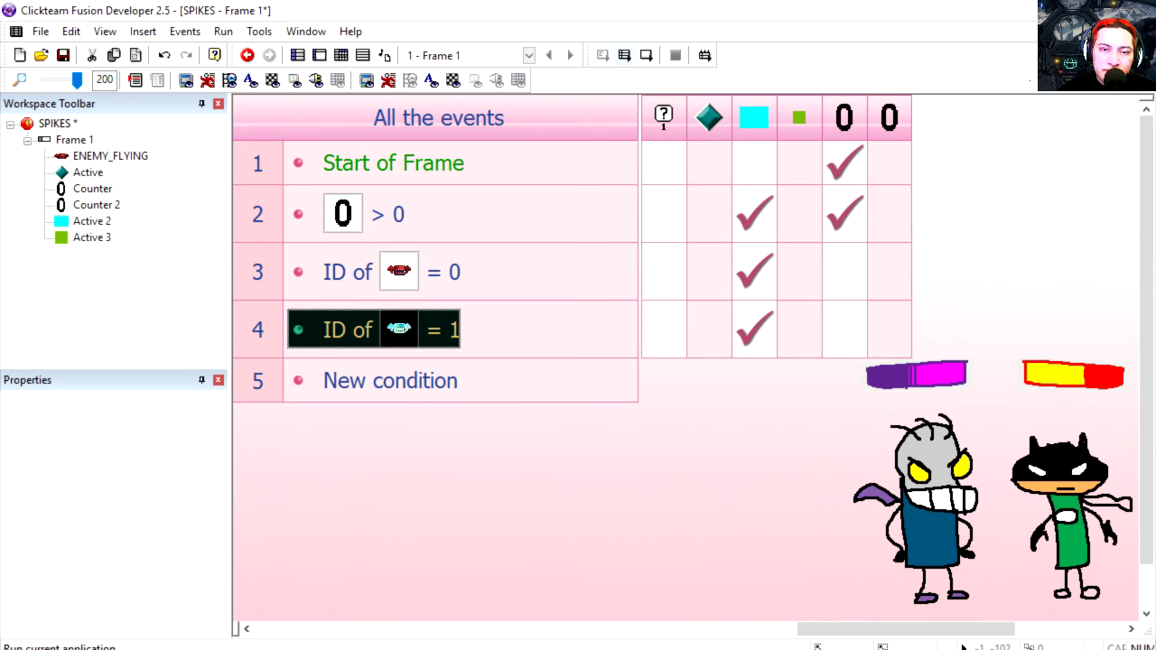
left_click(624, 55)
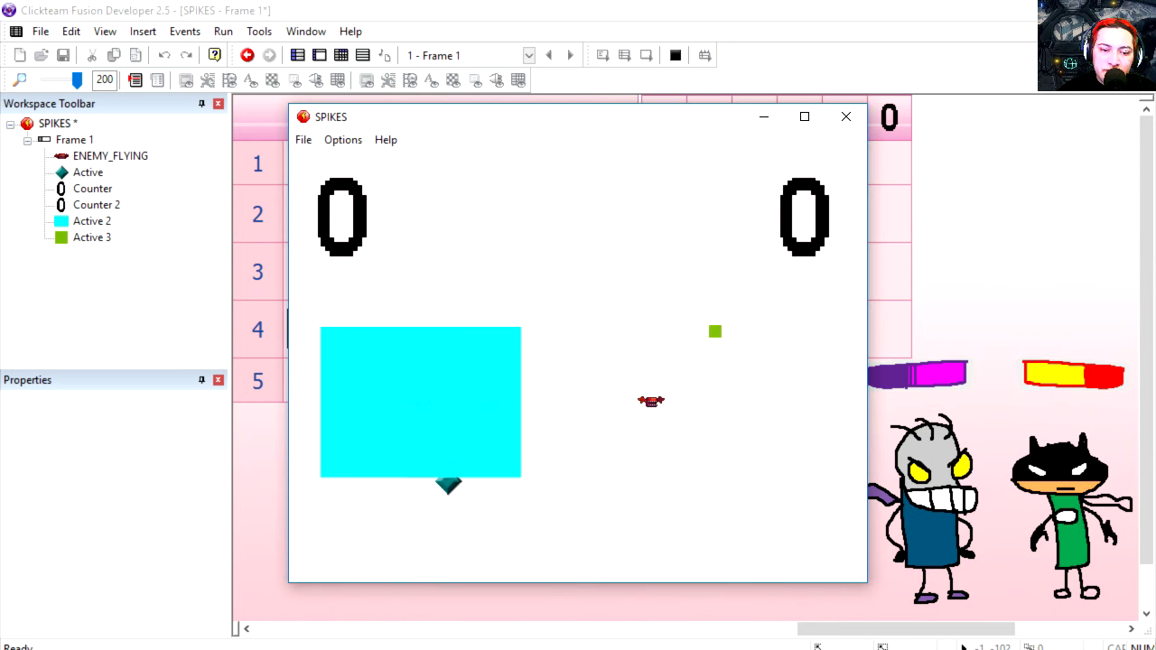
left_click(846, 116)
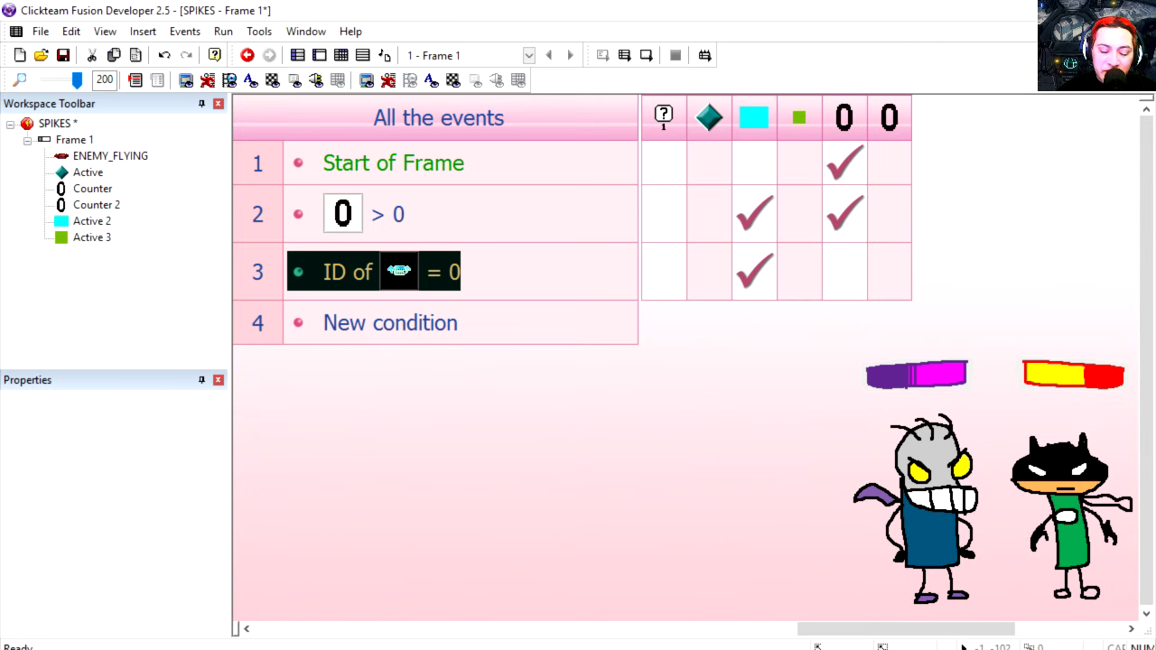
Add a second condition to the ENEMY_FLYING ID = 0 event requiring Active 2's ID to equal 0.
key("ctrl+v")
double_click(399, 311)
double_click(586, 293)
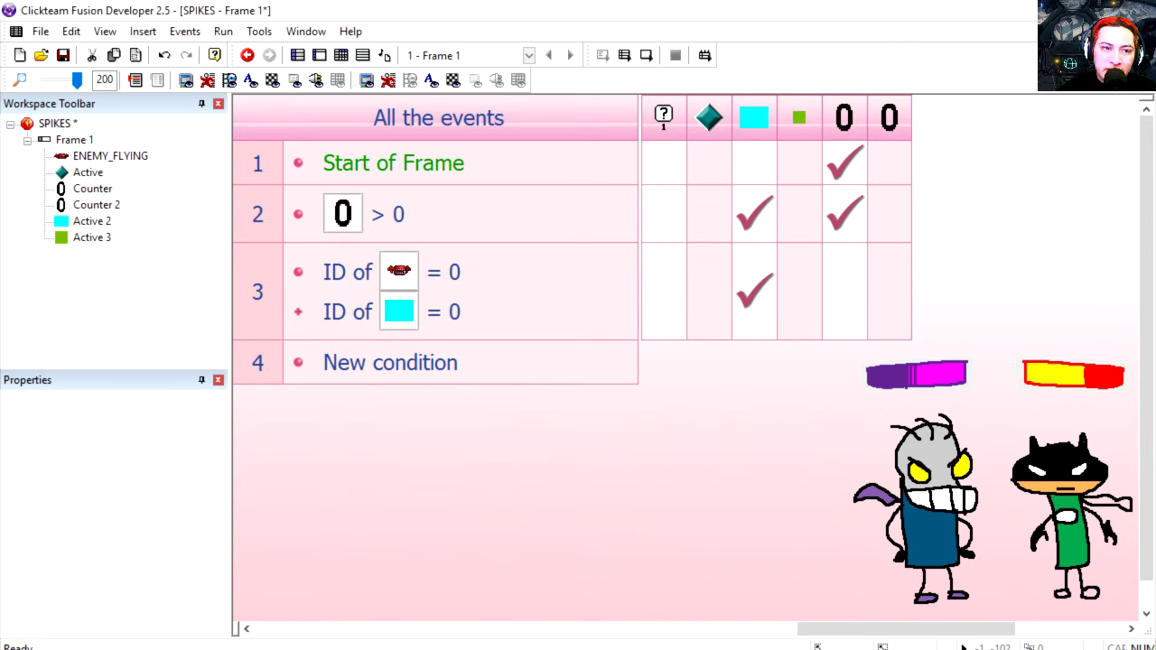
Check Active 2's alterable values in the frame editor, in particular its ID, and return to the event editor.
left_click(318, 55)
left_click(562, 265)
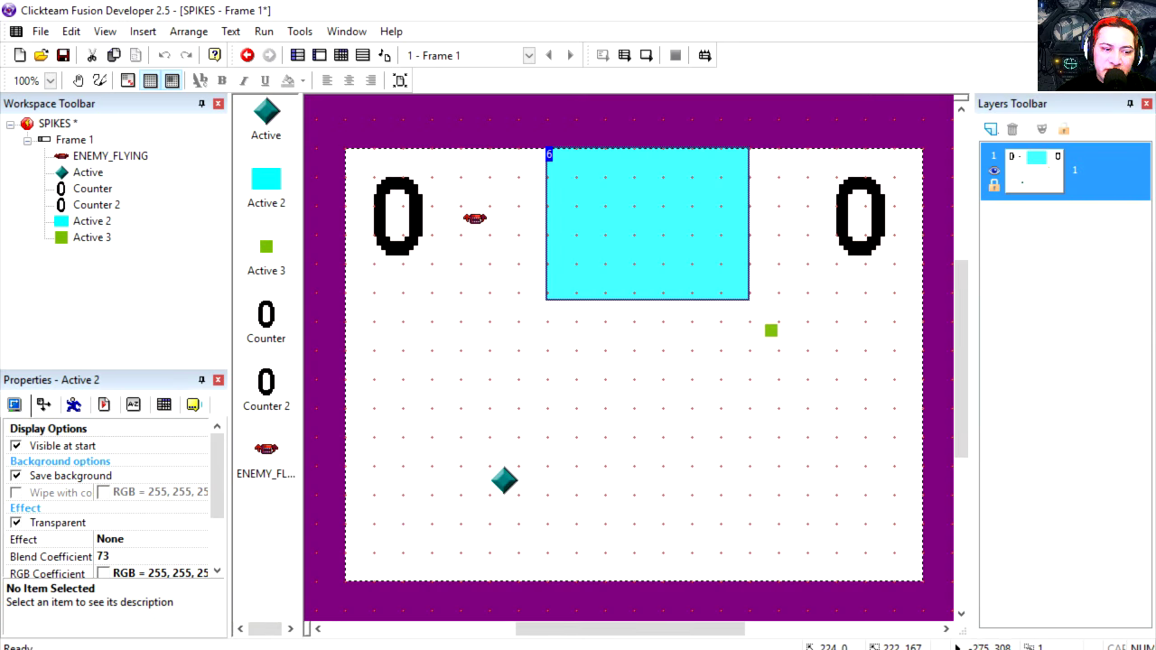
left_click(163, 405)
left_click(53, 459)
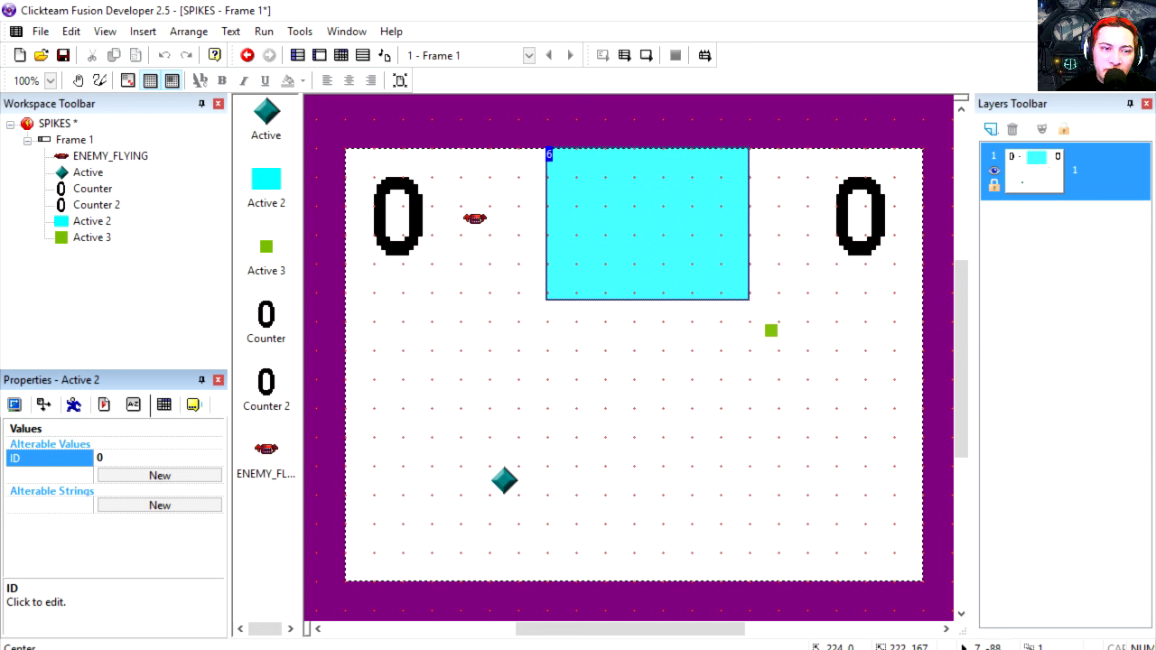
key("ctrl+e")
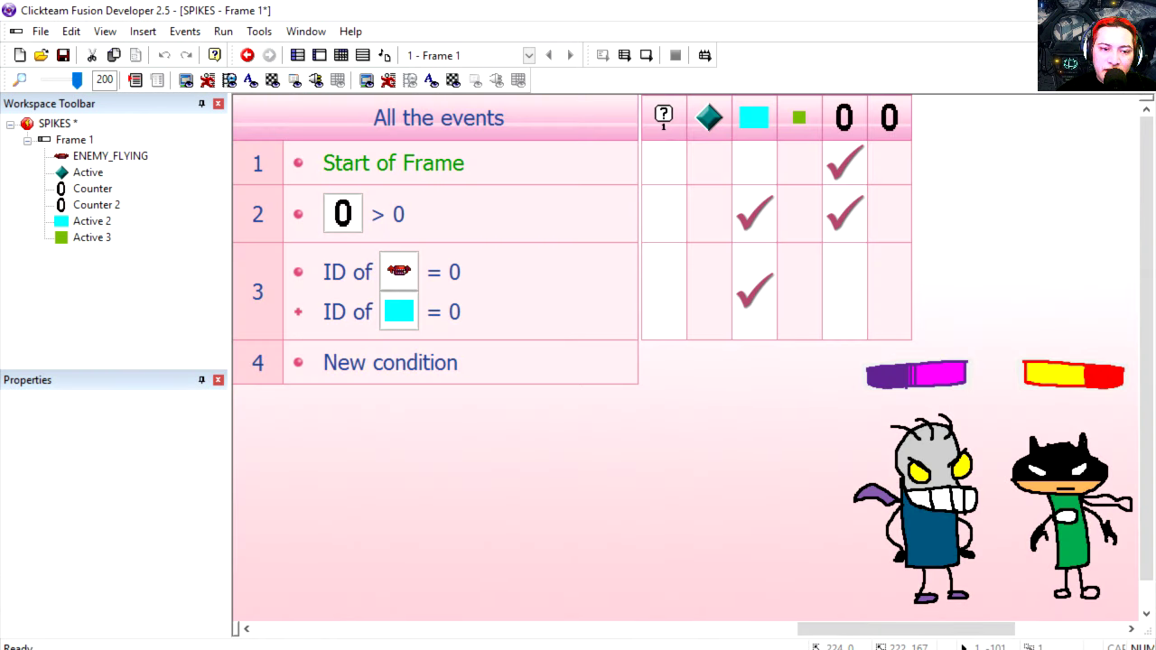
Duplicate the event pairing ENEMY_FLYING and Active 2 at ID 0, set both comparisons in the copy to 1, and test-run the application.
left_click(258, 292)
key("ctrl+v")
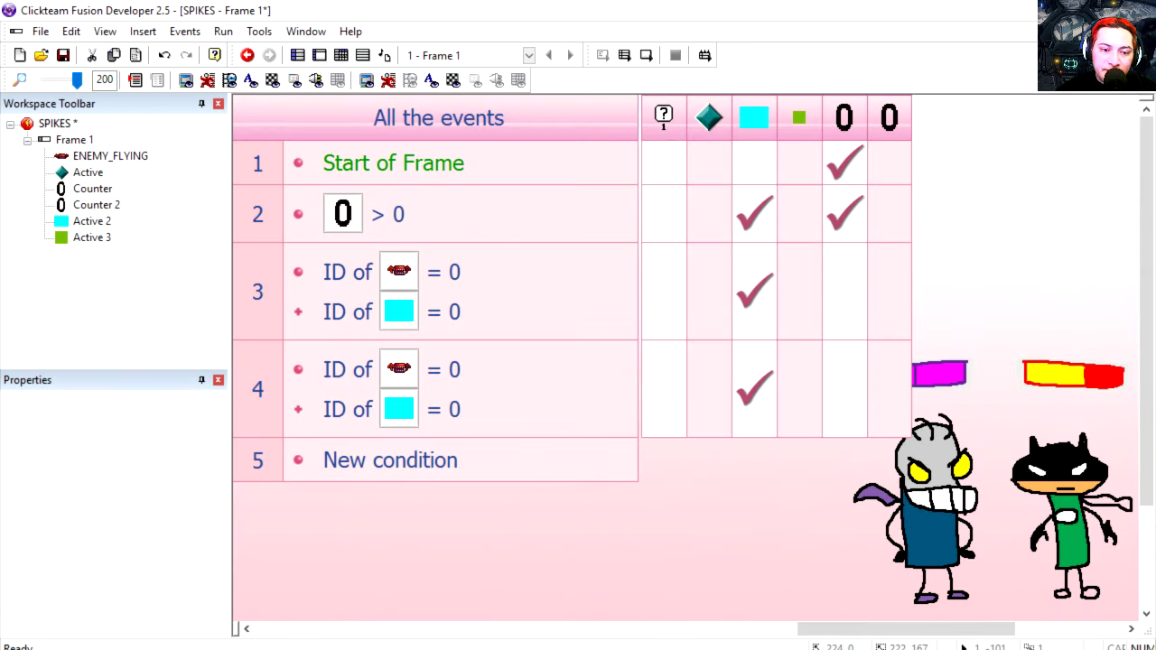
double_click(445, 370)
left_click(351, 374)
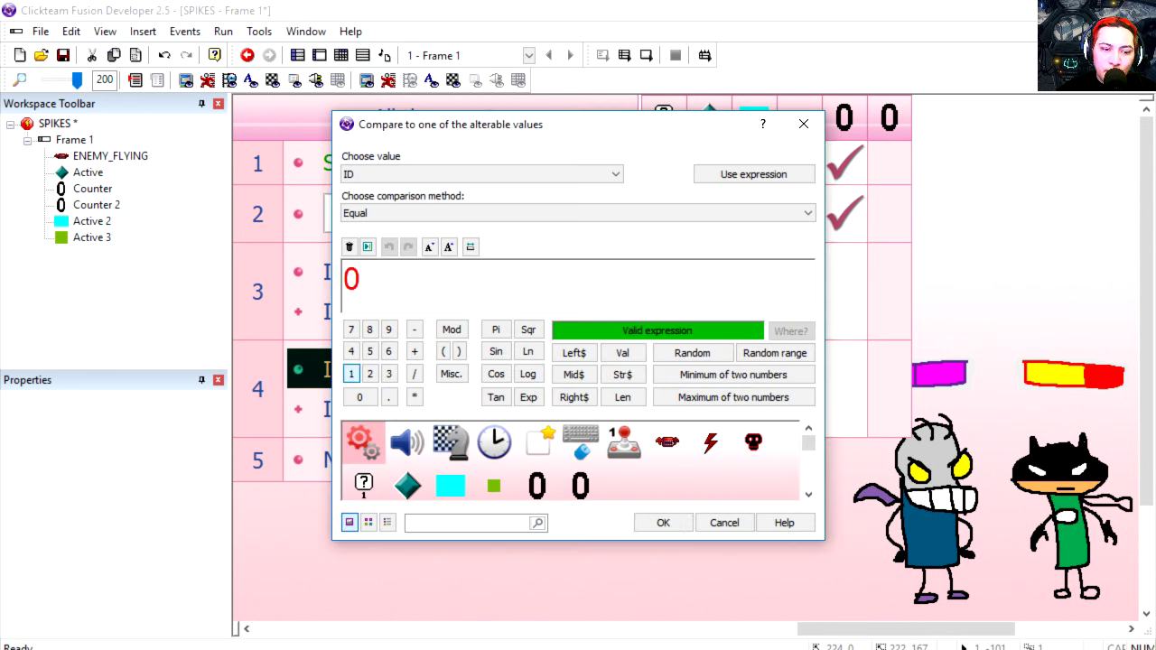
key("Return")
double_click(445, 410)
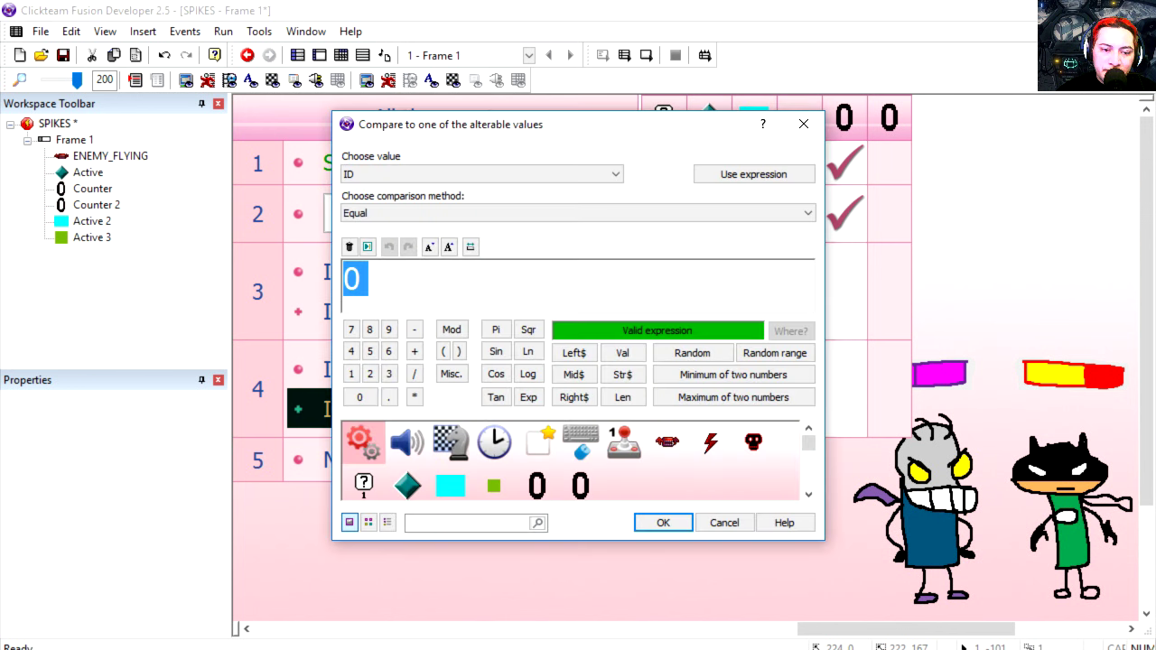
type("1")
key("Return")
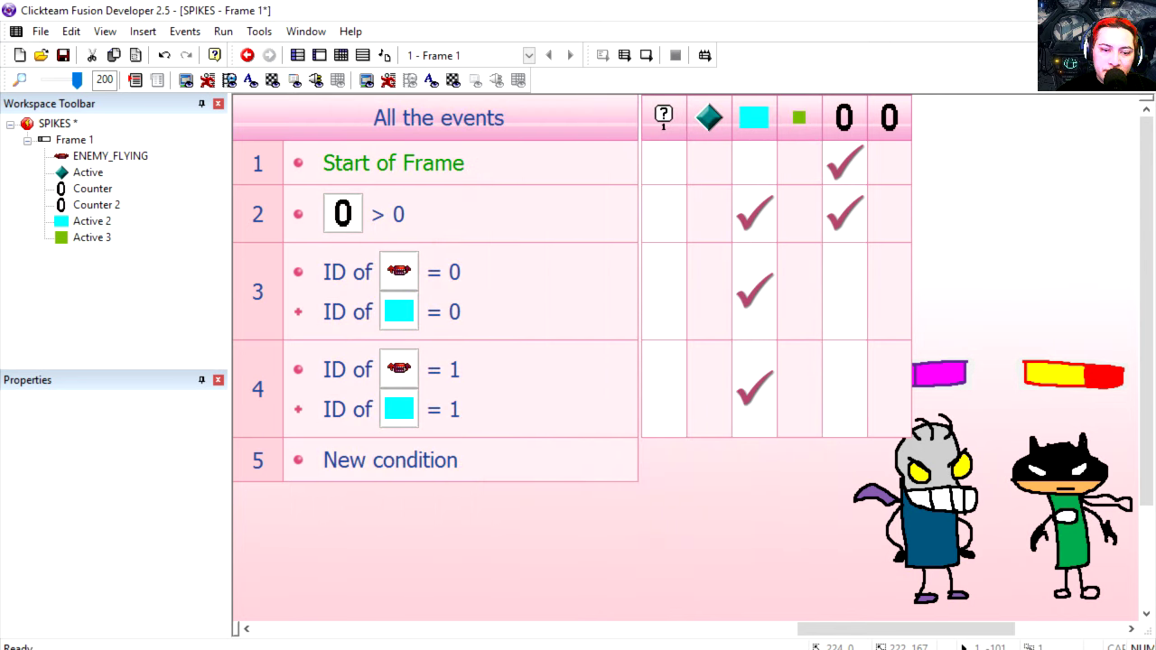
key("F8")
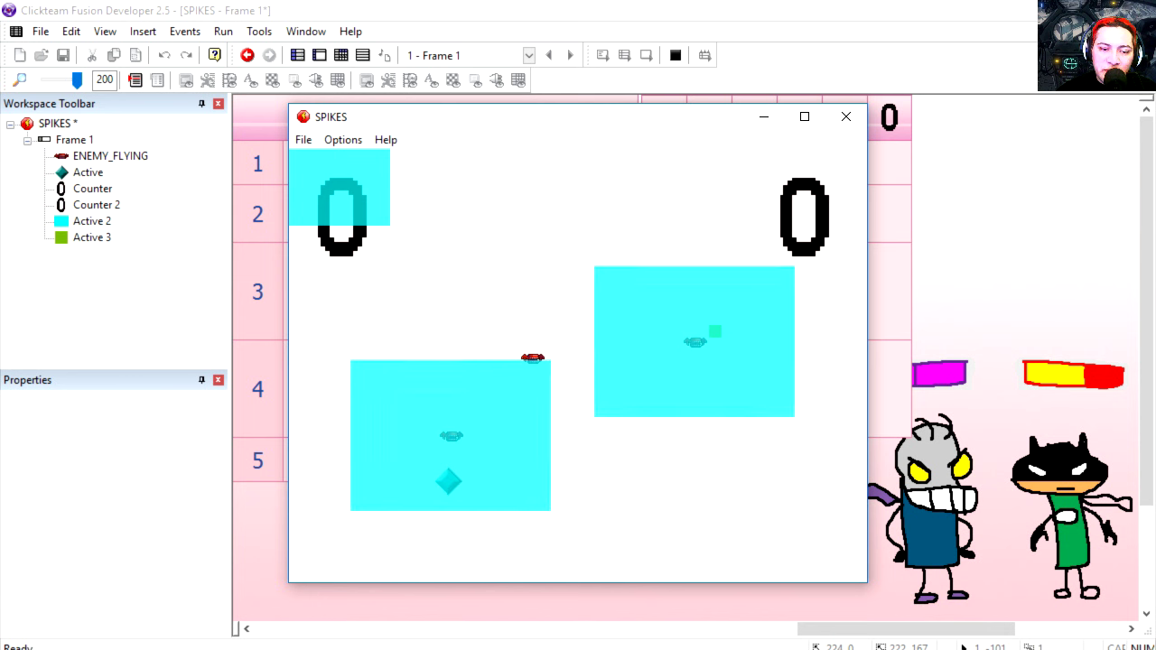
key("alt+F4")
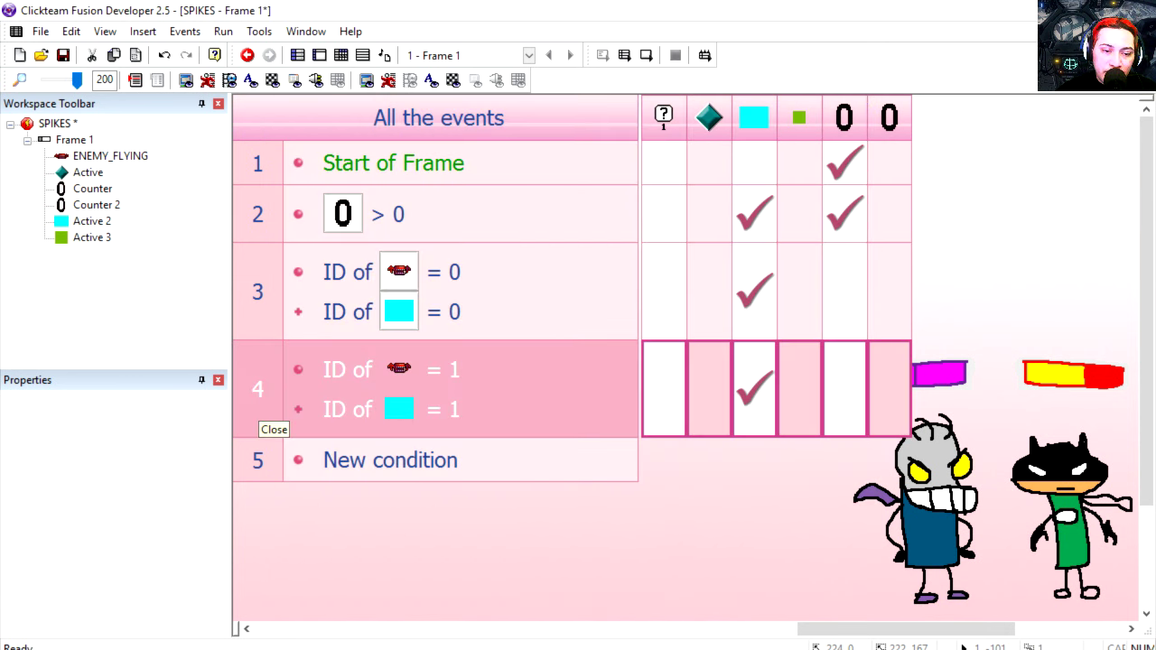
Add another copy of the pairing event with both the ENEMY_FLYING and Active 2 ID comparisons set to 2, and test-run the application.
key("ctrl+v")
double_click(399, 468)
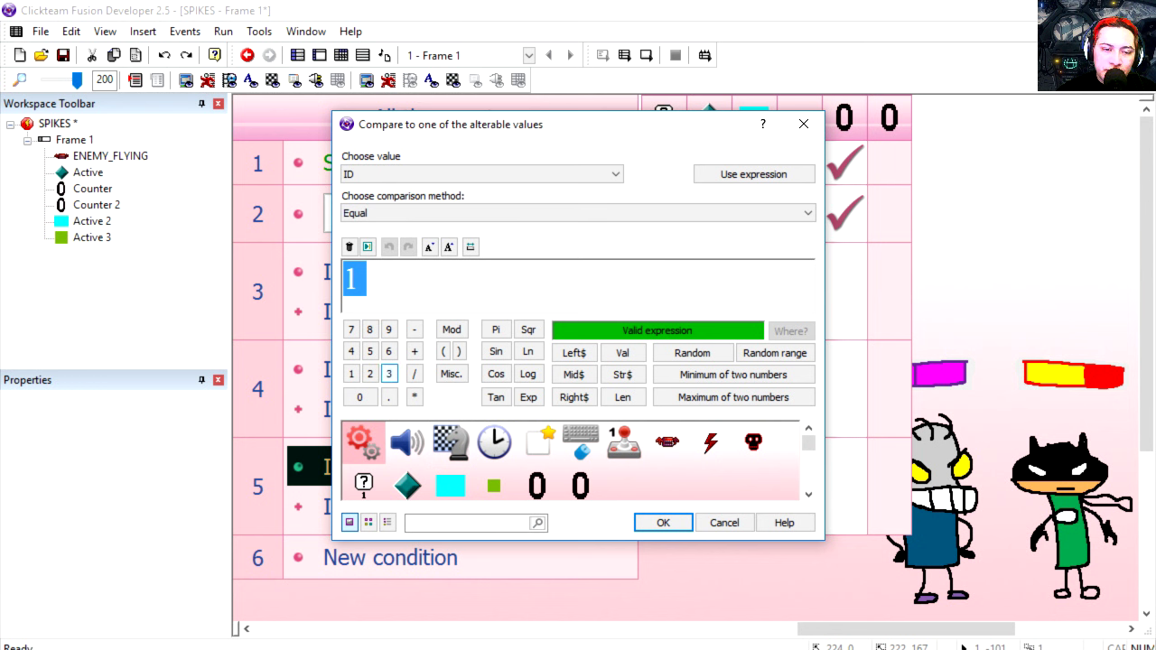
left_click(370, 374)
key("Return")
double_click(389, 505)
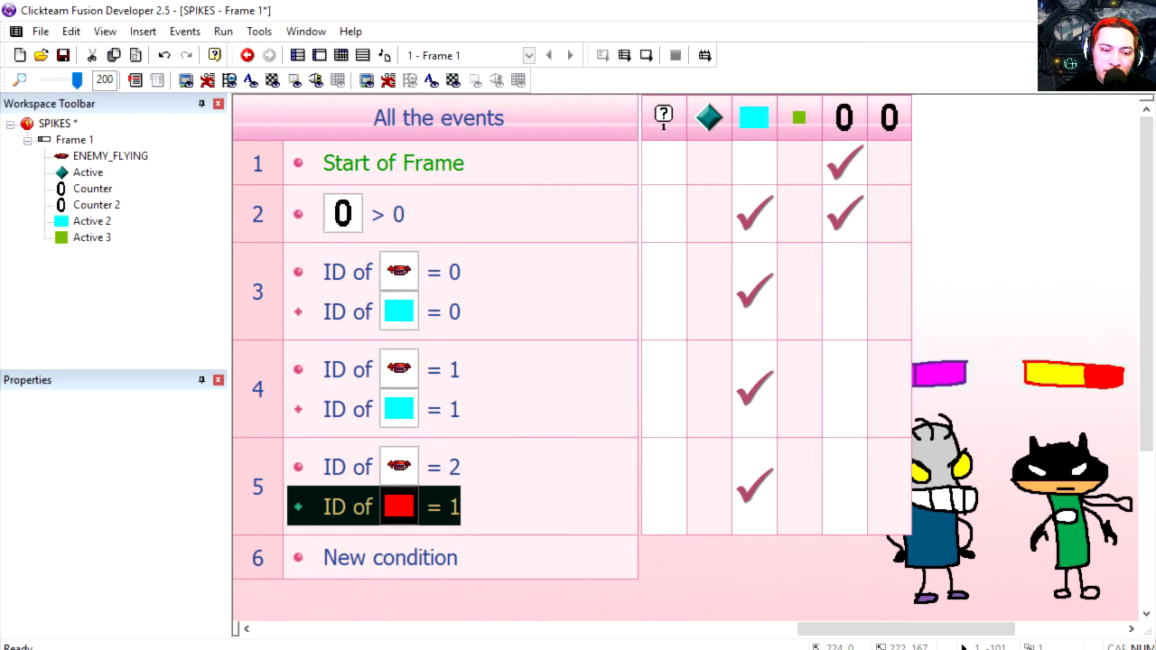
left_click(369, 374)
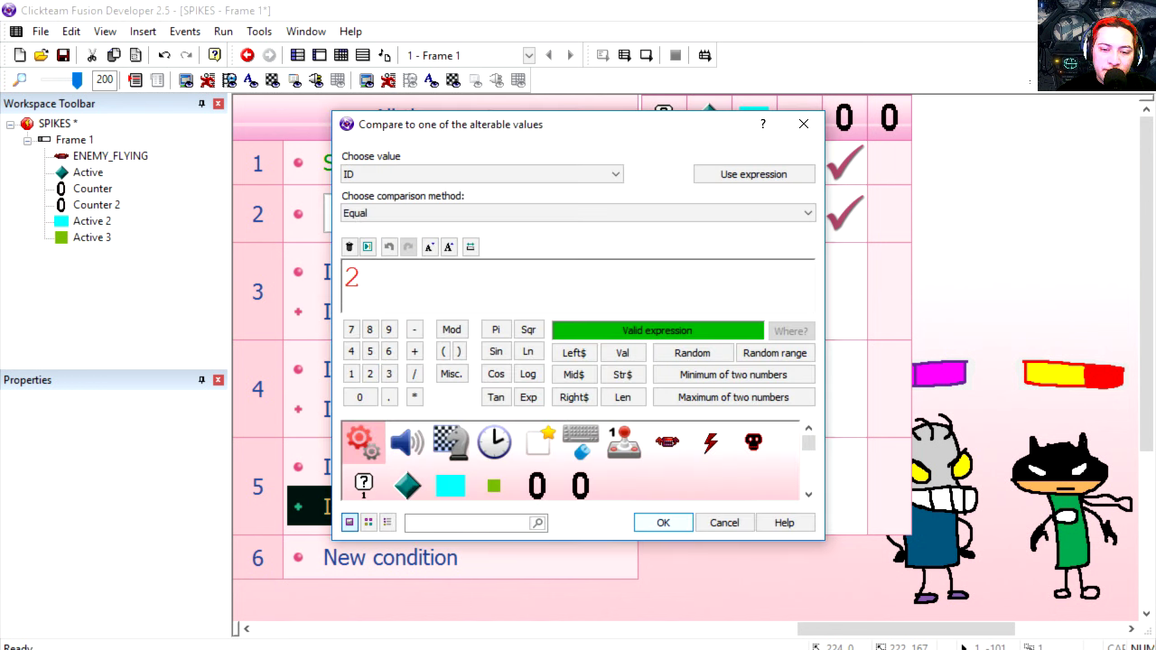
left_click(663, 523)
key("F8")
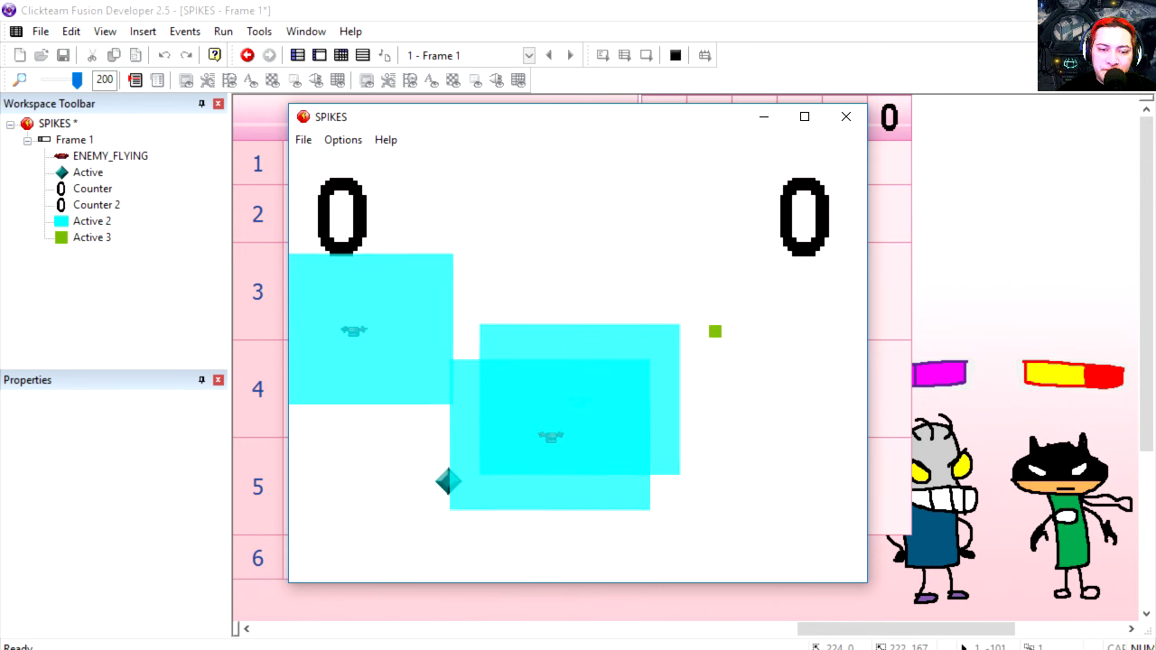
left_click(846, 117)
Insert a blank comment line below the three ID pairing events.
scroll(329, 547, "down", 1)
right_click(263, 451)
mouse_move(361, 501)
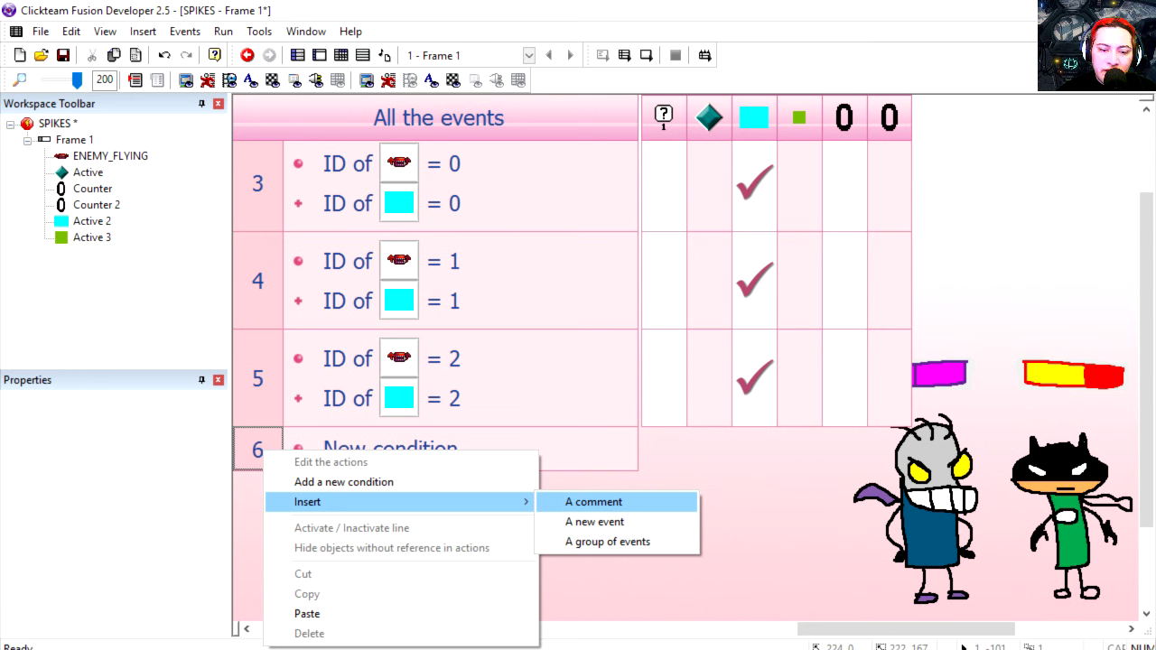
left_click(593, 501)
key("Return")
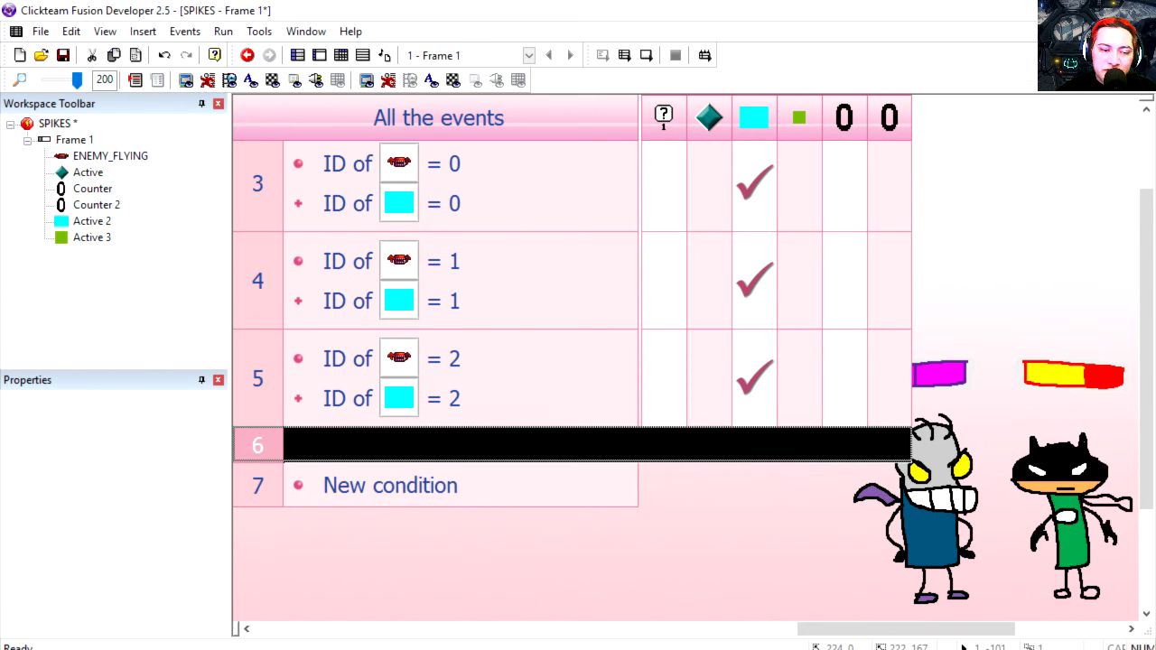
left_click(258, 554)
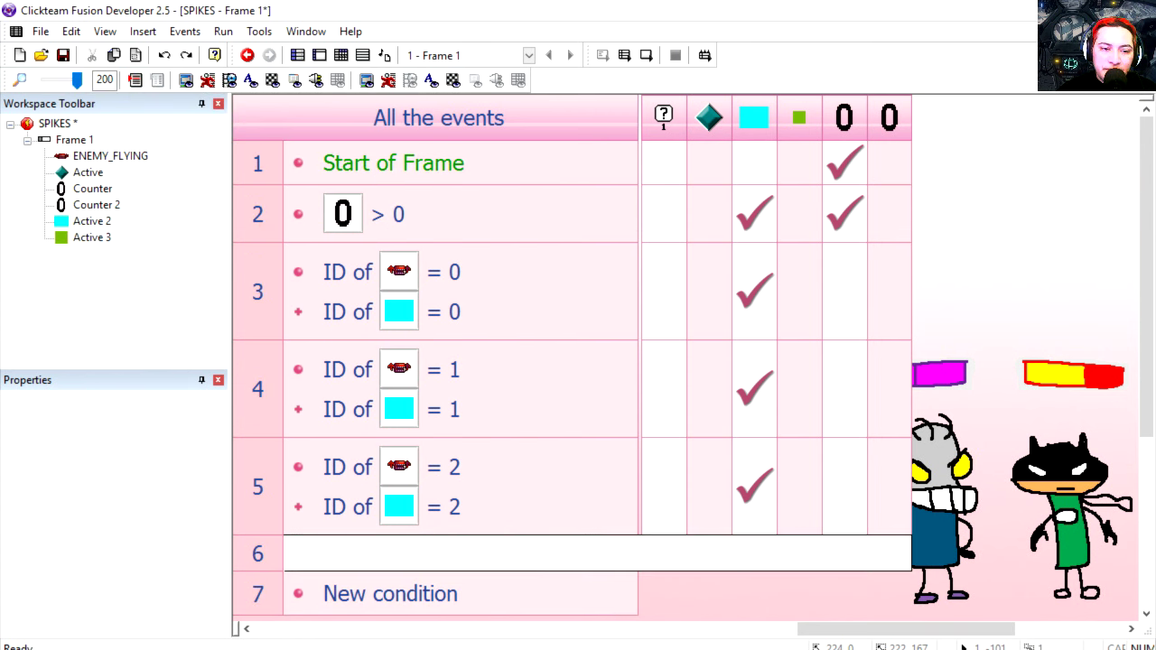
Copy the ID = 0 pairing event to below the blank comment line.
left_click(258, 292)
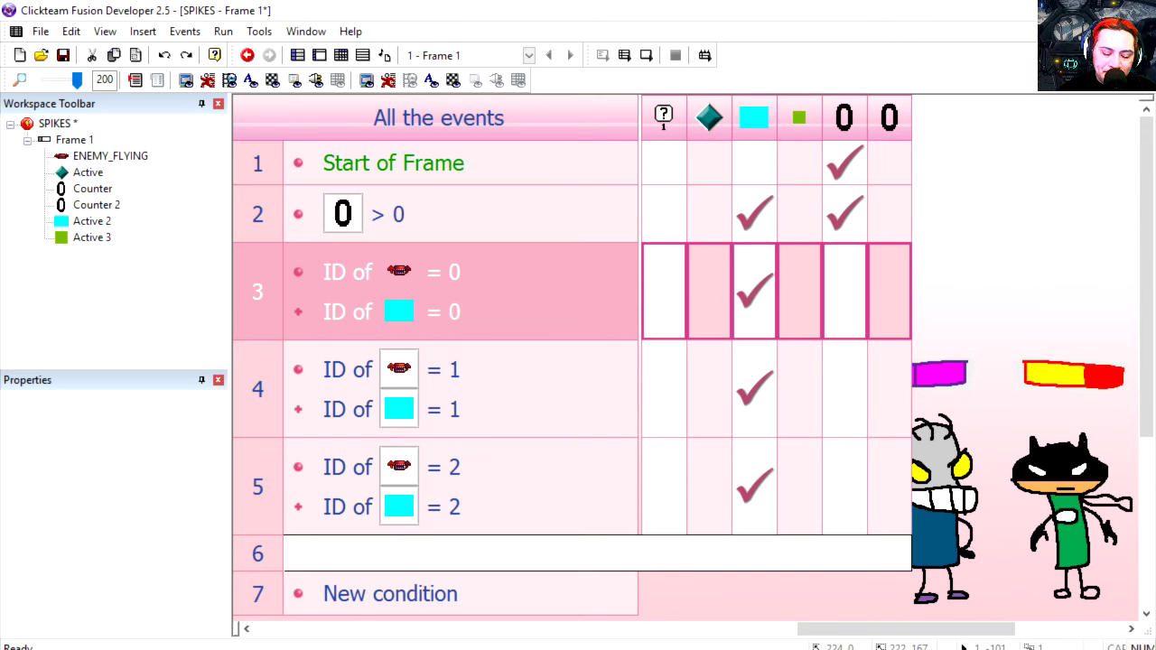
scroll(572, 362, "down", 3)
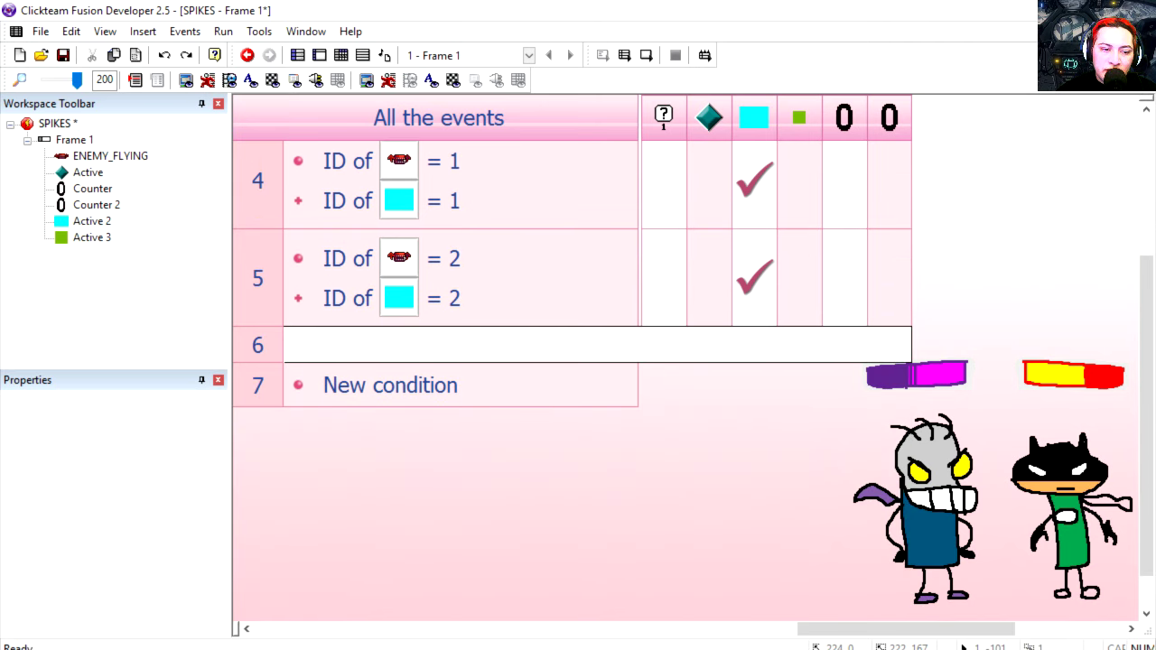
key("ctrl+v")
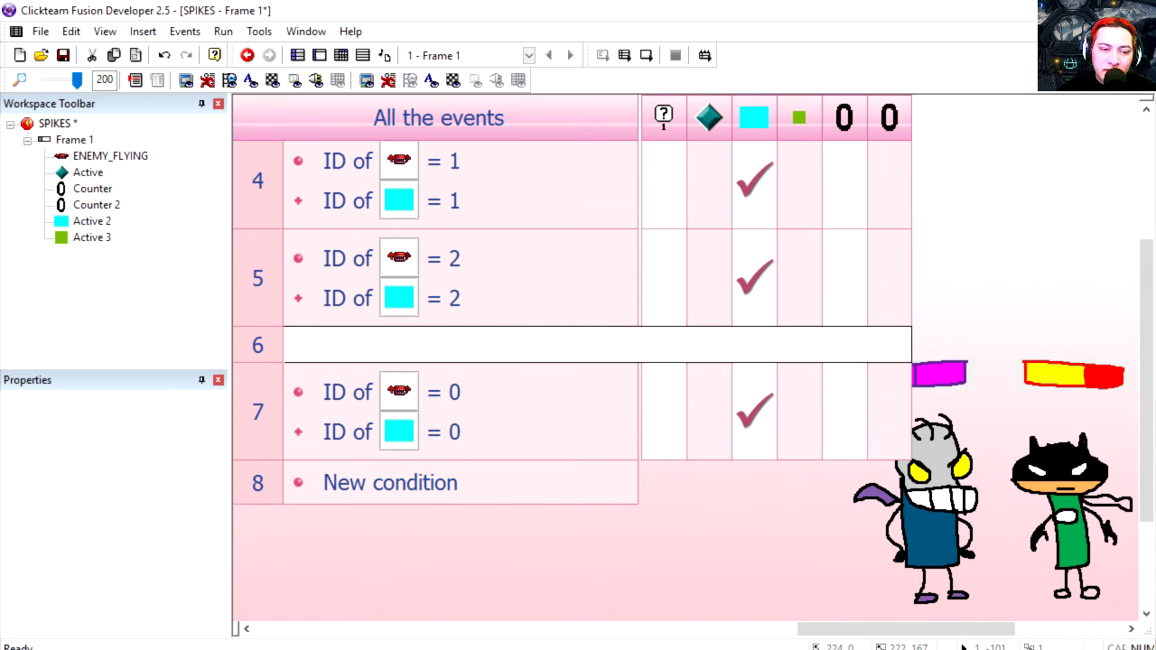
Insert an Active is overlapping Active 2 condition at the start of the copied event and remove its Active 2 action.
right_click(351, 392)
left_click(398, 444)
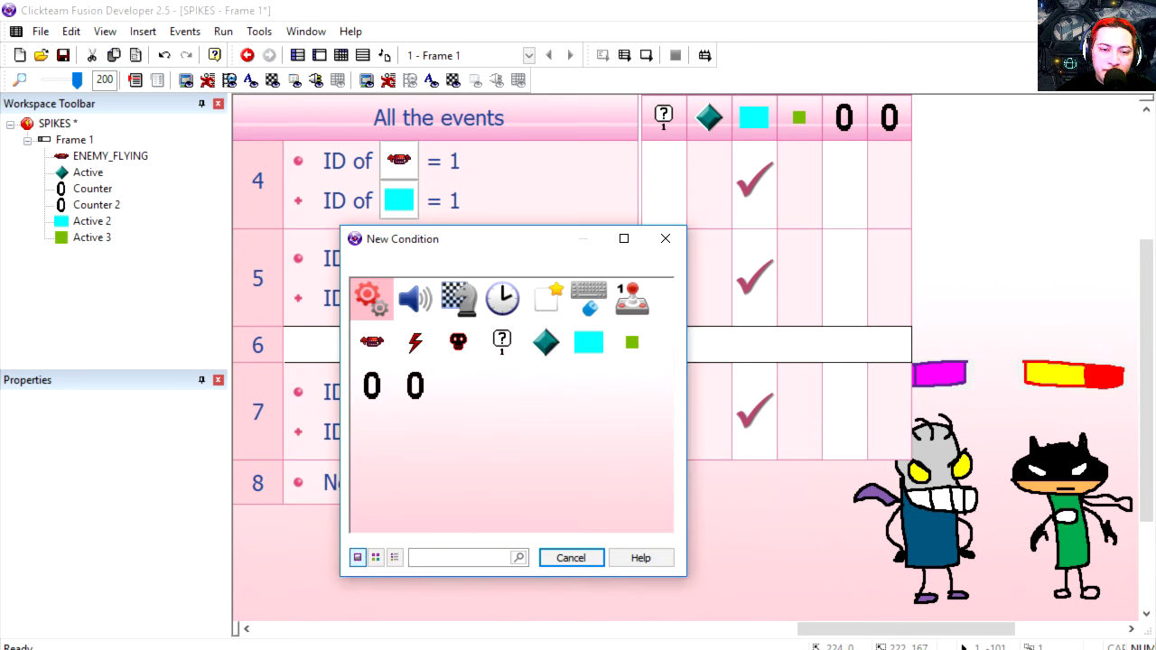
left_click(546, 341)
mouse_move(596, 361)
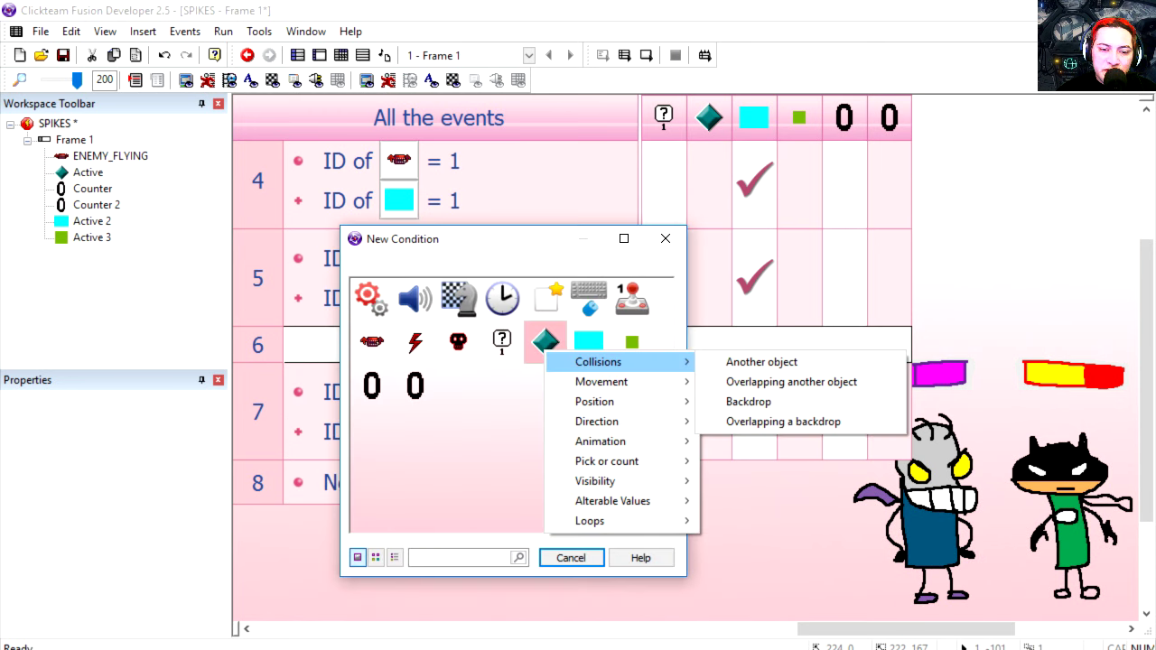
left_click(780, 380)
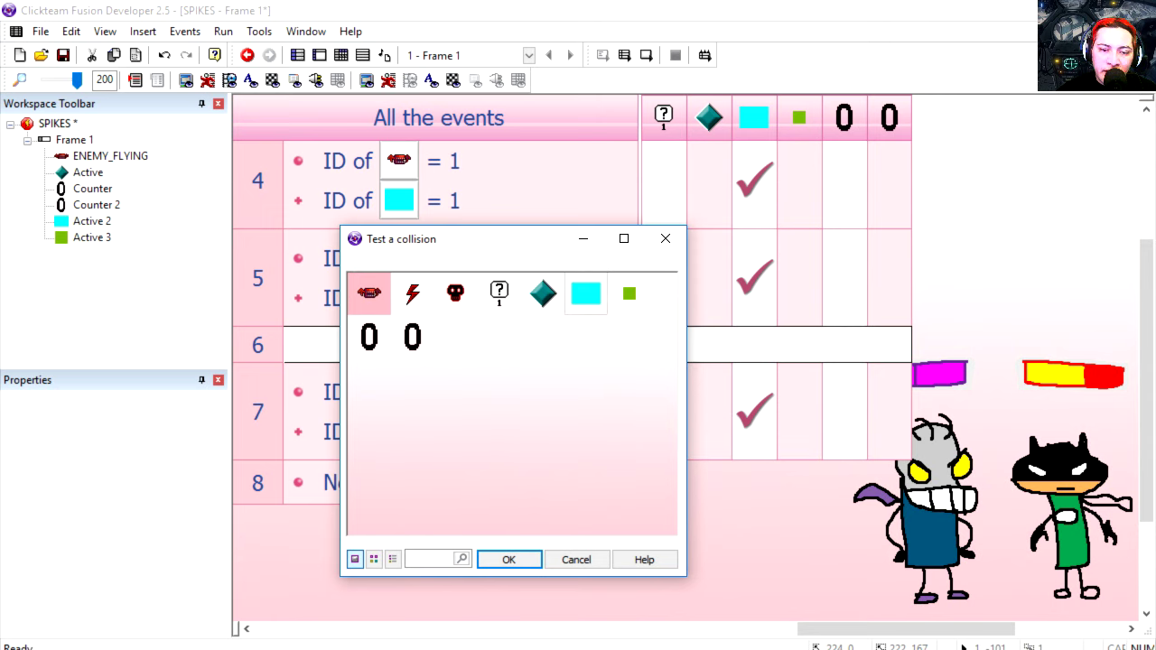
double_click(587, 294)
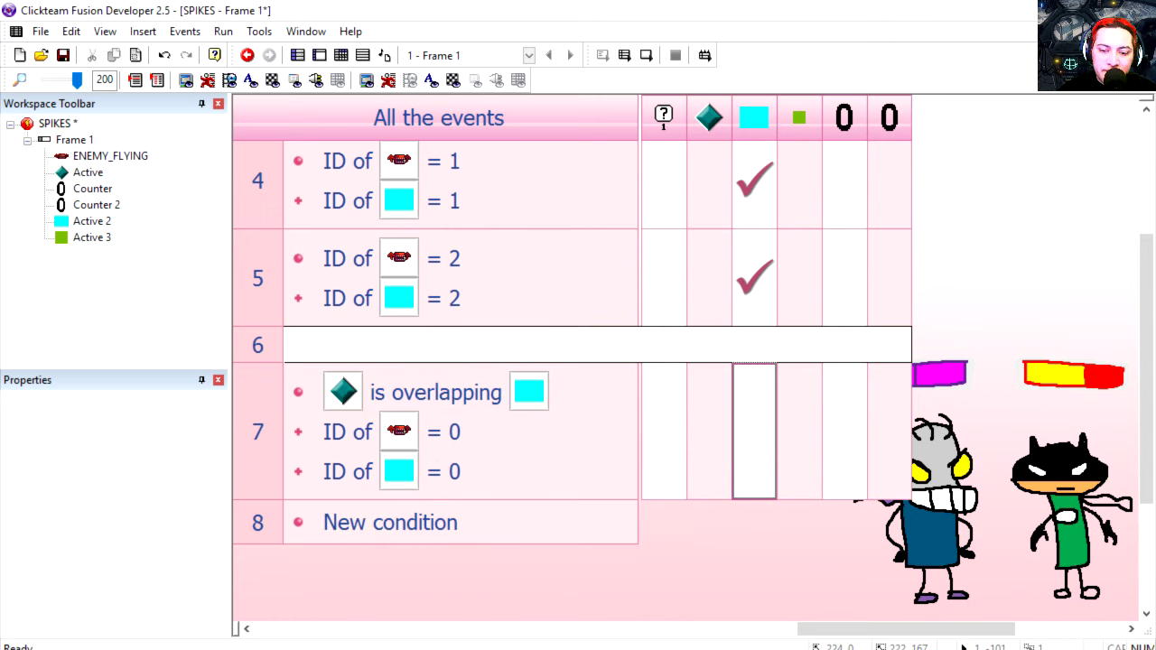
Add an ENEMY_FLYING action to the overlap event that makes it look in the direction of Active, at offset 0, 0.
left_click(763, 479)
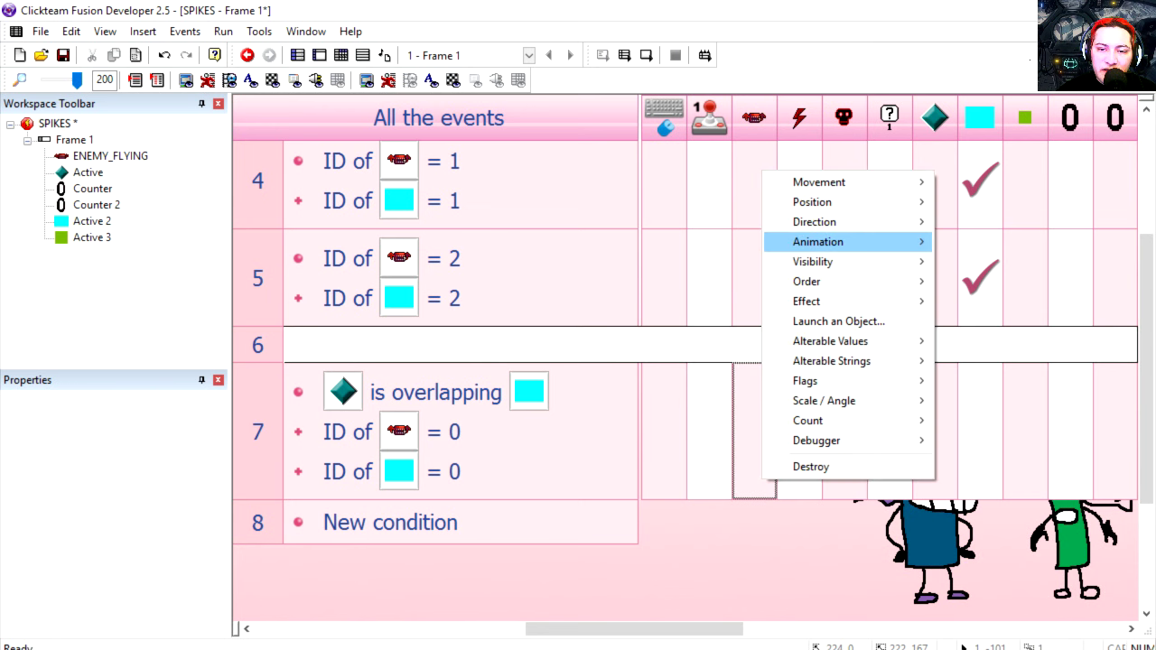
mouse_move(815, 221)
left_click(1021, 242)
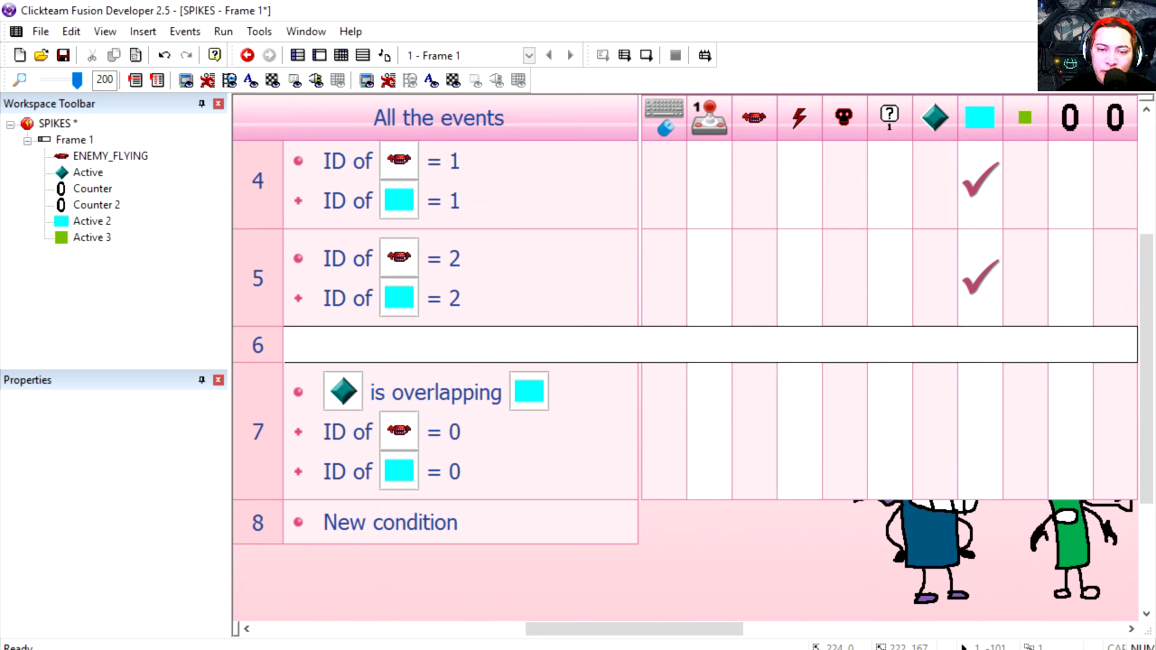
left_click_drag(687, 376, 889, 378)
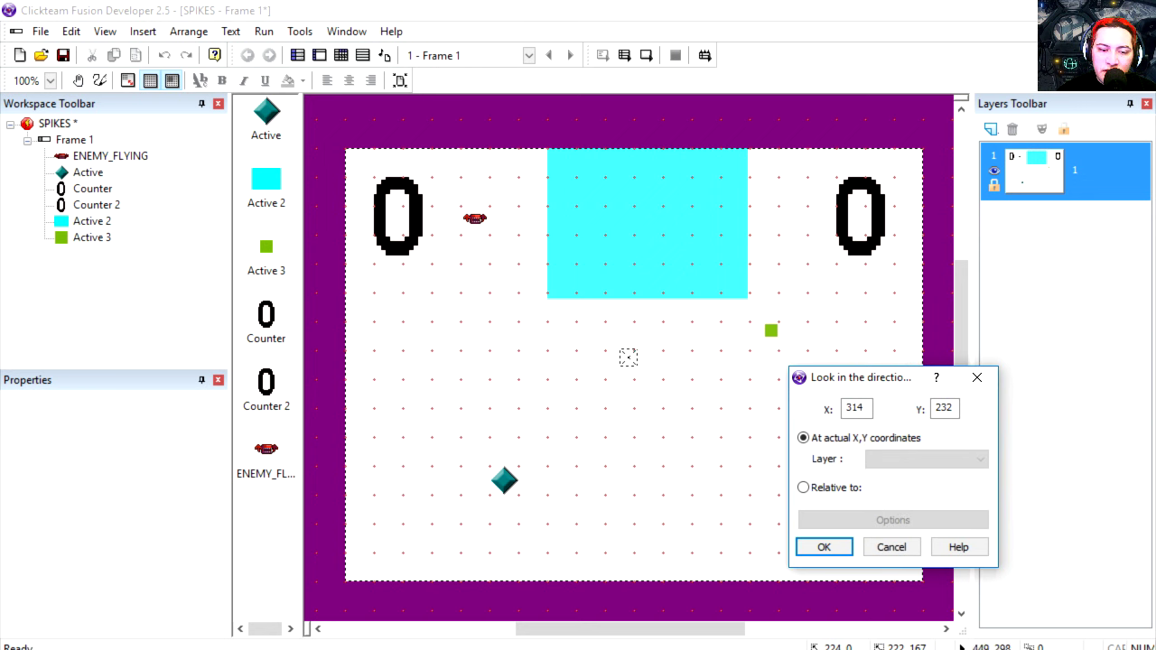
left_click(504, 481)
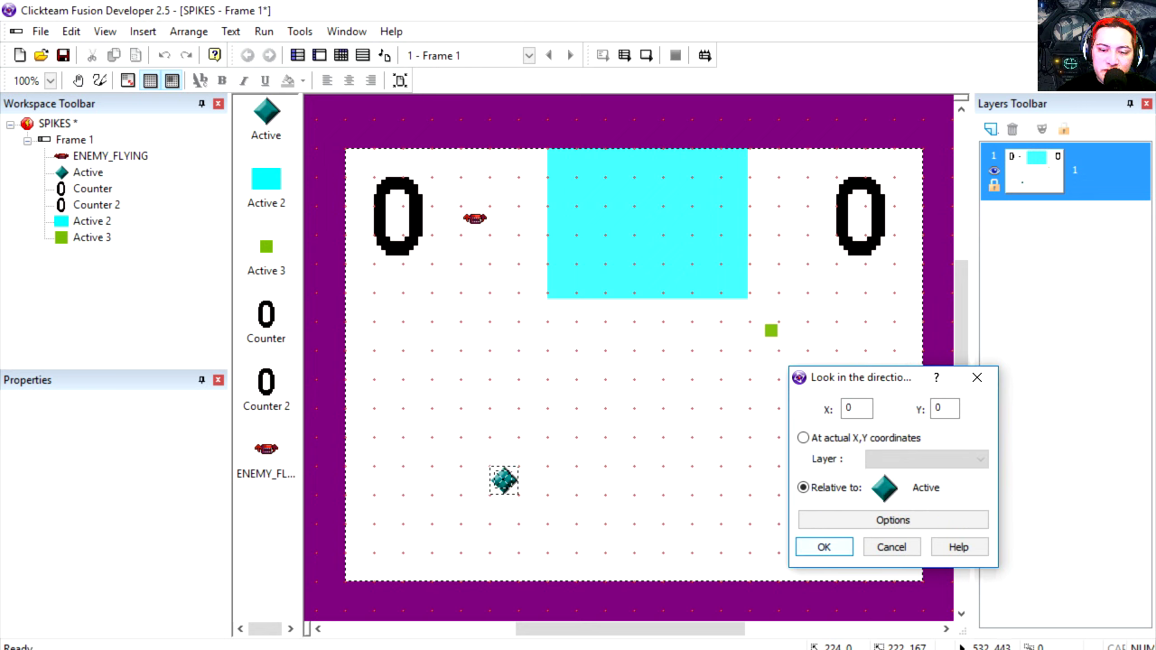
left_click(824, 548)
Add a second ENEMY_FLYING action to the overlap event that sets its speed to 2.
right_click(746, 442)
mouse_move(806, 107)
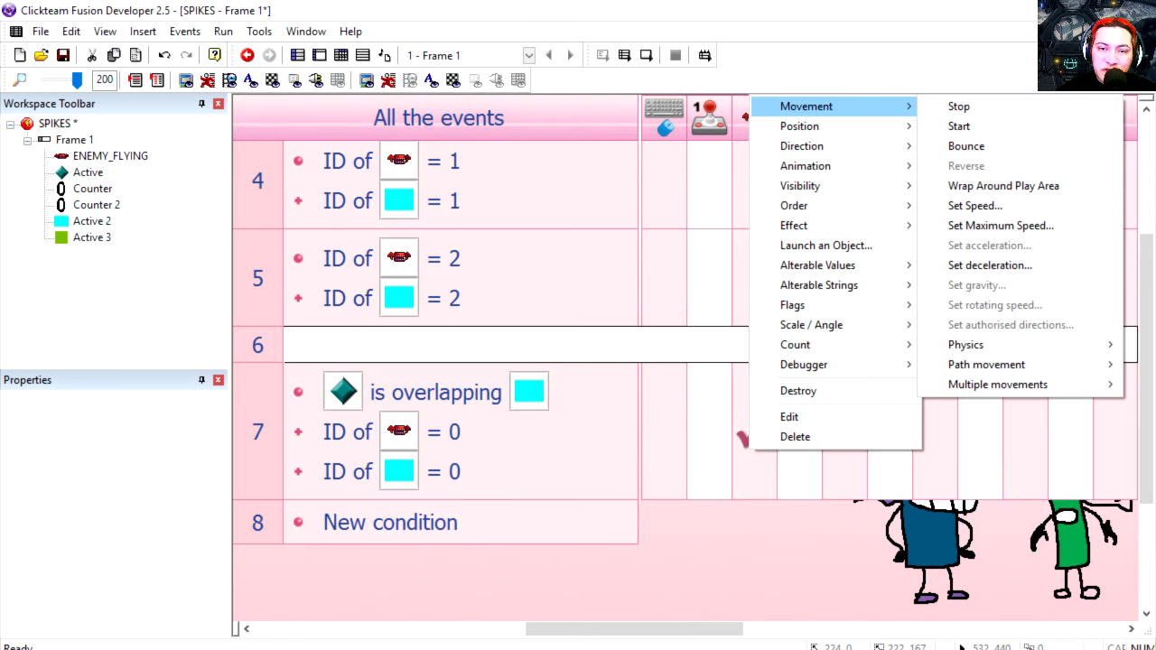
left_click(957, 206)
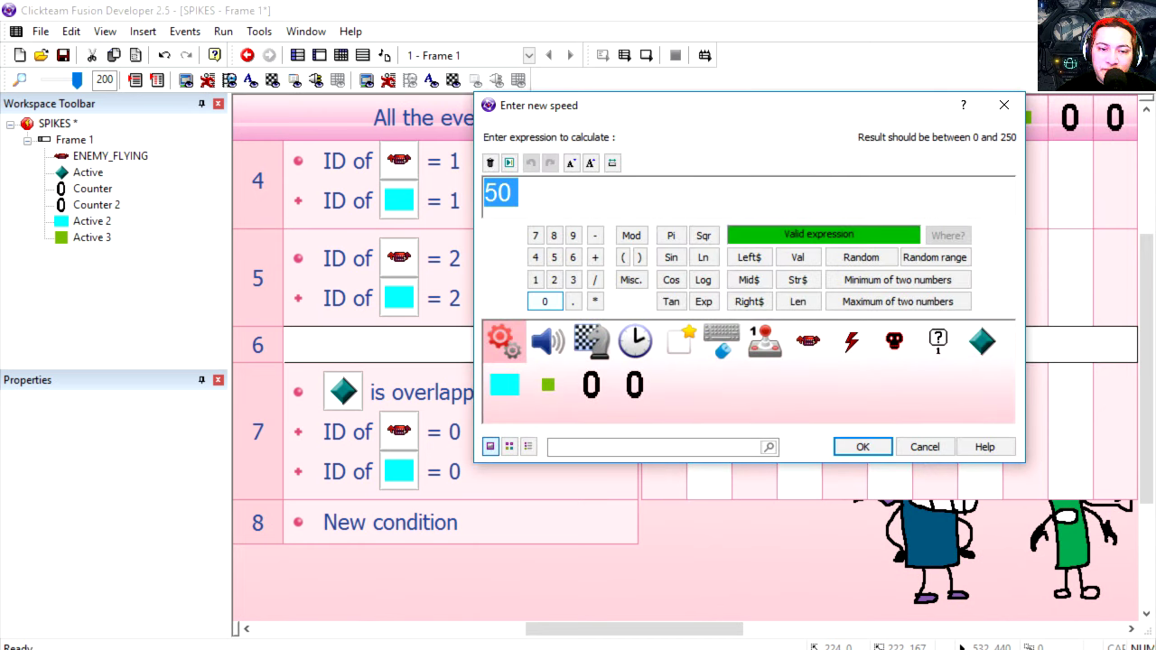
type("2")
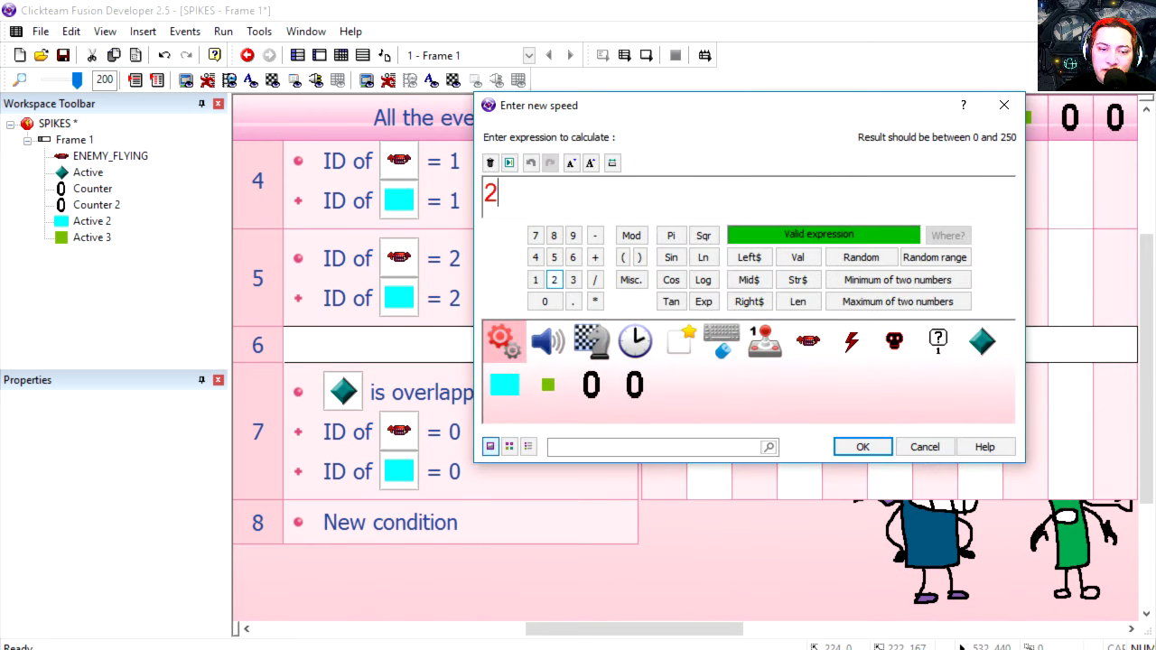
left_click(863, 447)
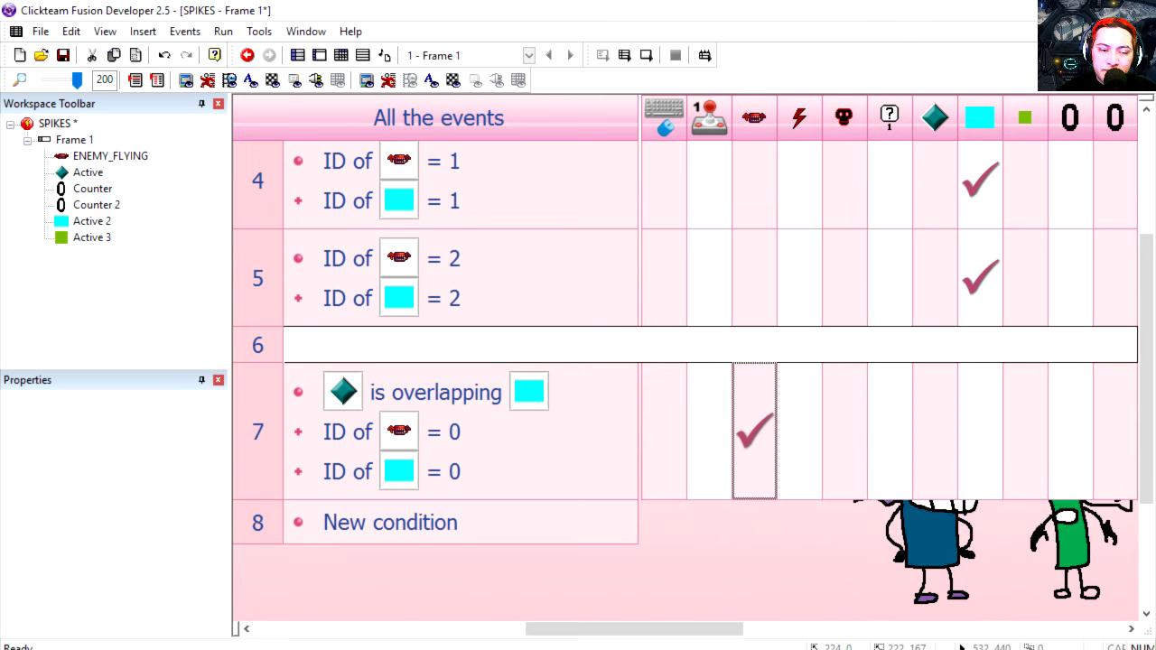
Test-run the application and steer Active in and out of the cyan zones to check how the enemies react.
key("F8")
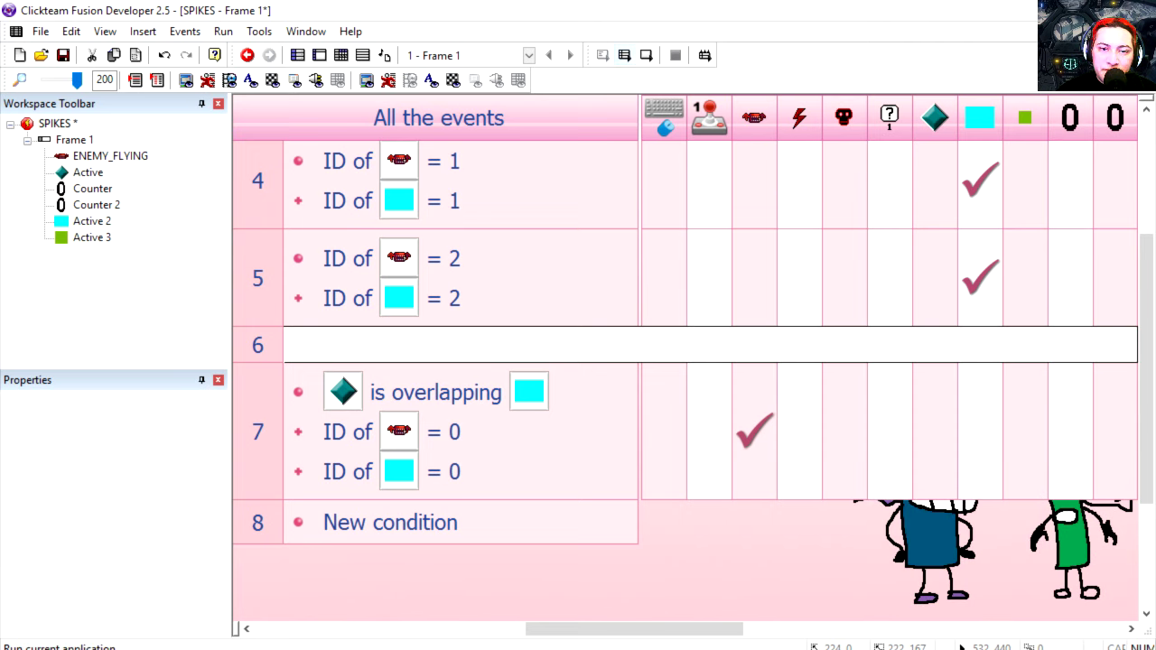
key("Up")
key("Left")
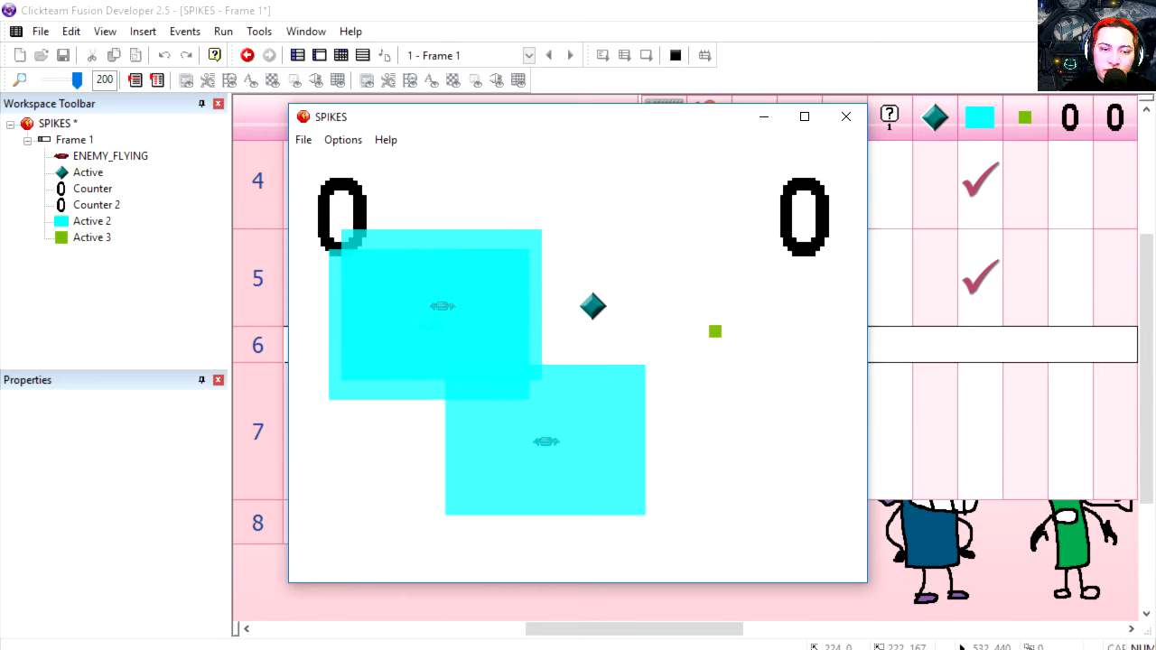
key("Right")
key("Right")
key("Down")
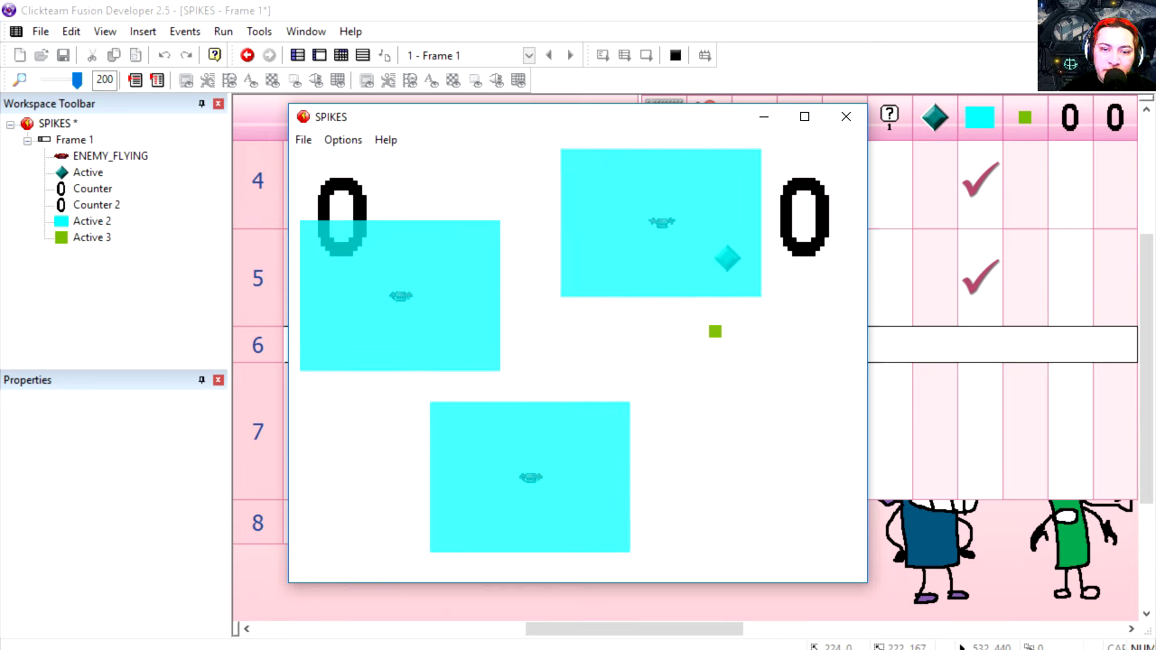
key("Down")
key("Left")
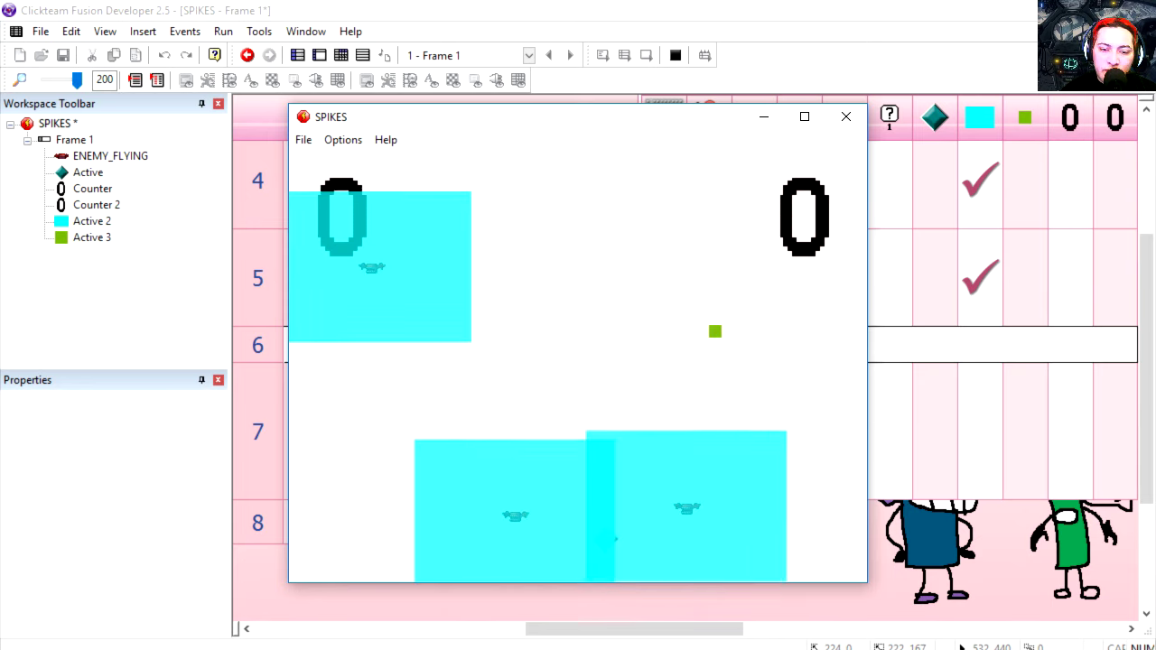
key("Up")
key("Up")
key("Right")
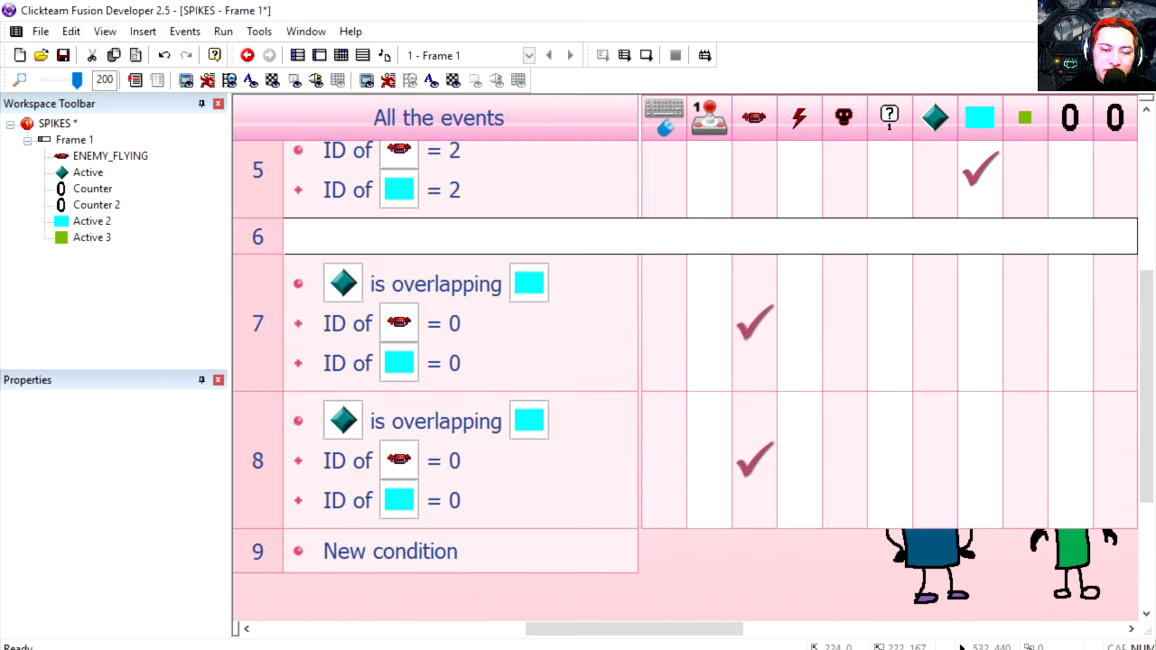
Duplicate the overlap event and negate the copy's Active is overlapping Active 2 condition.
right_click(477, 422)
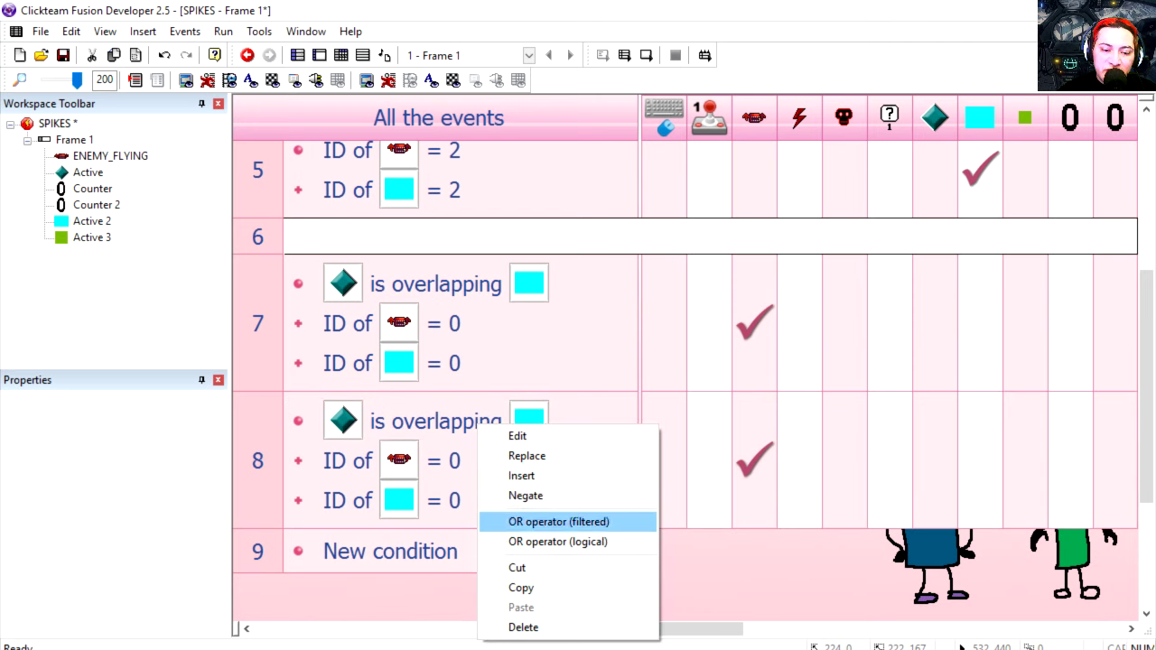
left_click(514, 496)
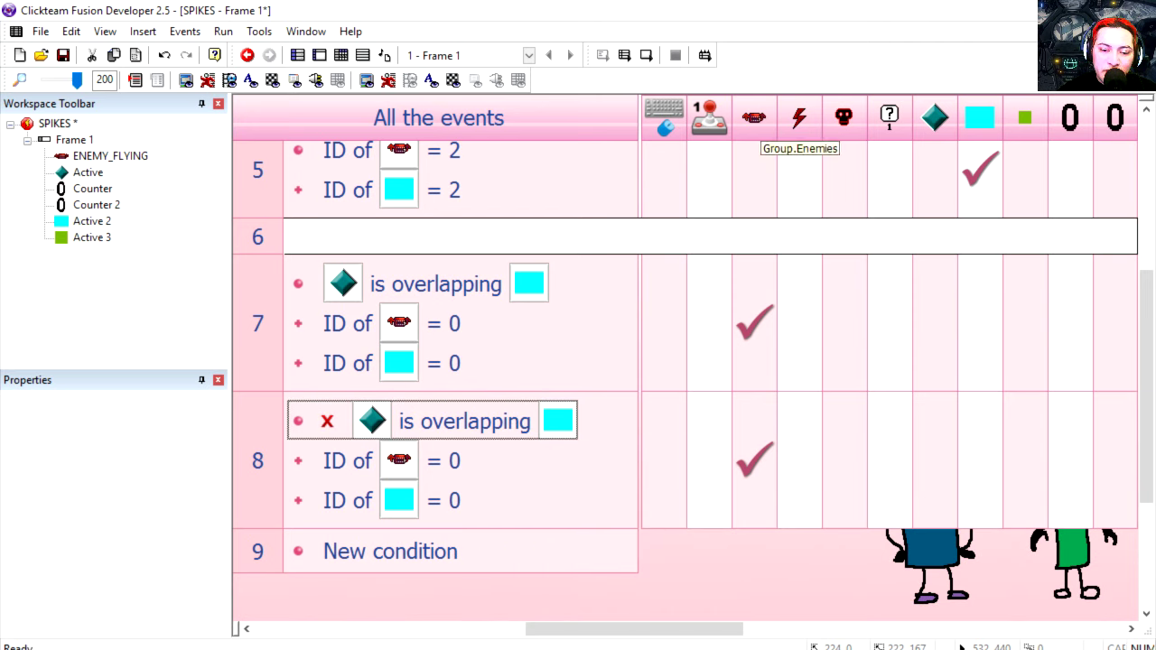
Delete ENEMY_FLYING's copied actions from the negated overlap event and add an action setting its speed to 5.
left_click(755, 461)
key("Delete")
right_click(754, 463)
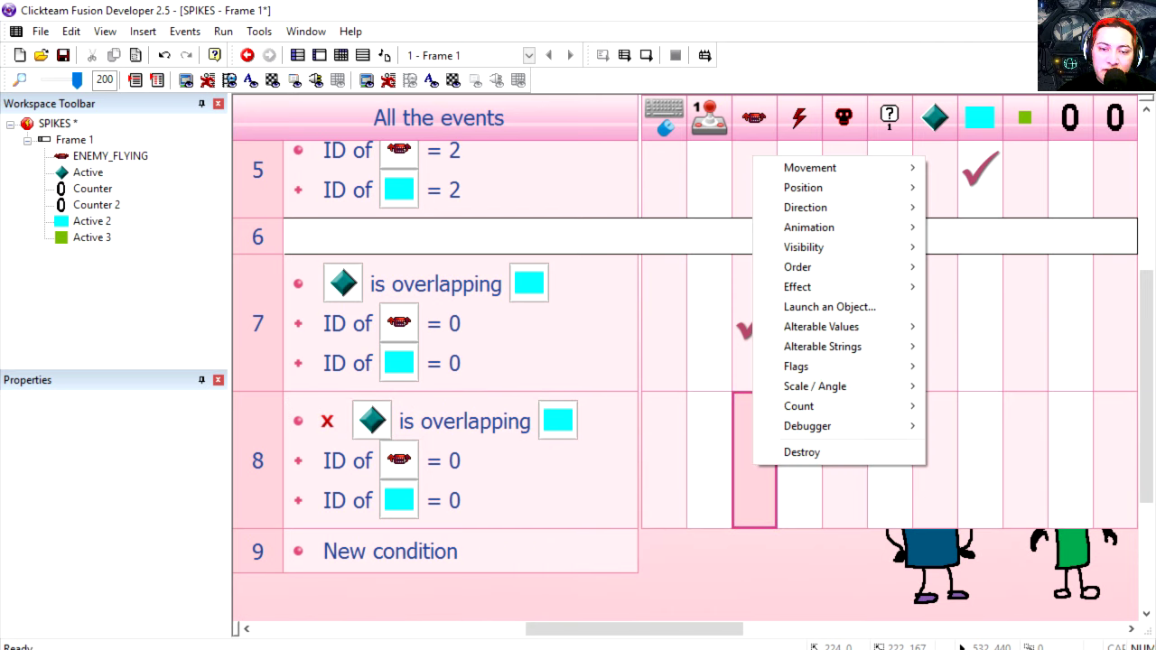
mouse_move(810, 168)
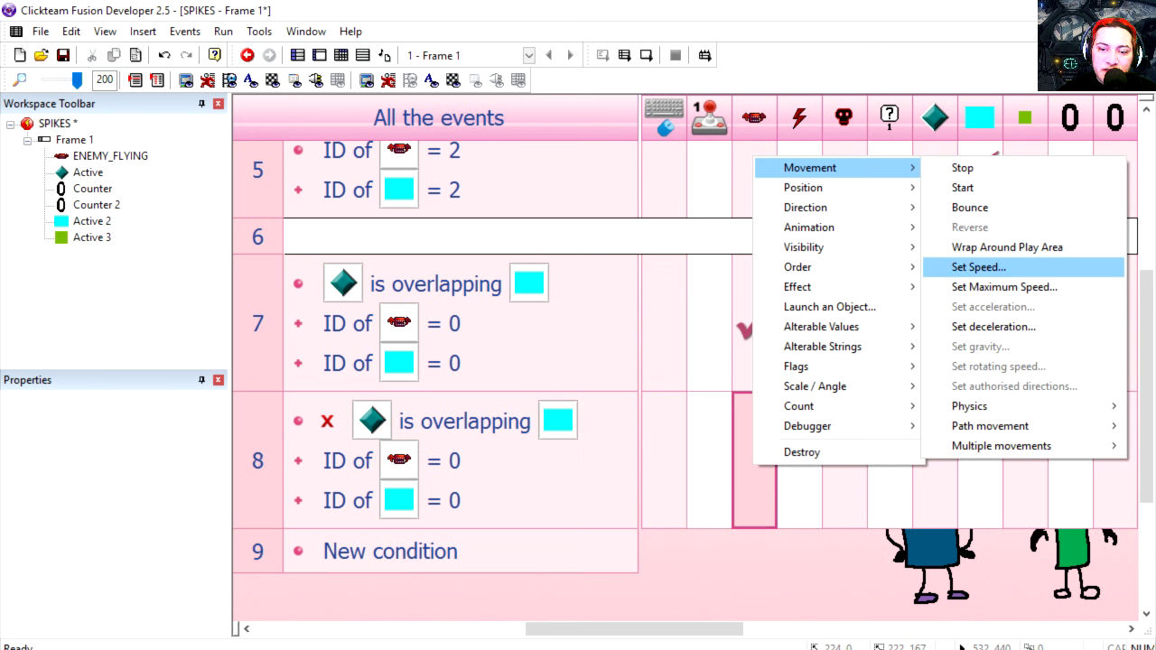
left_click(978, 267)
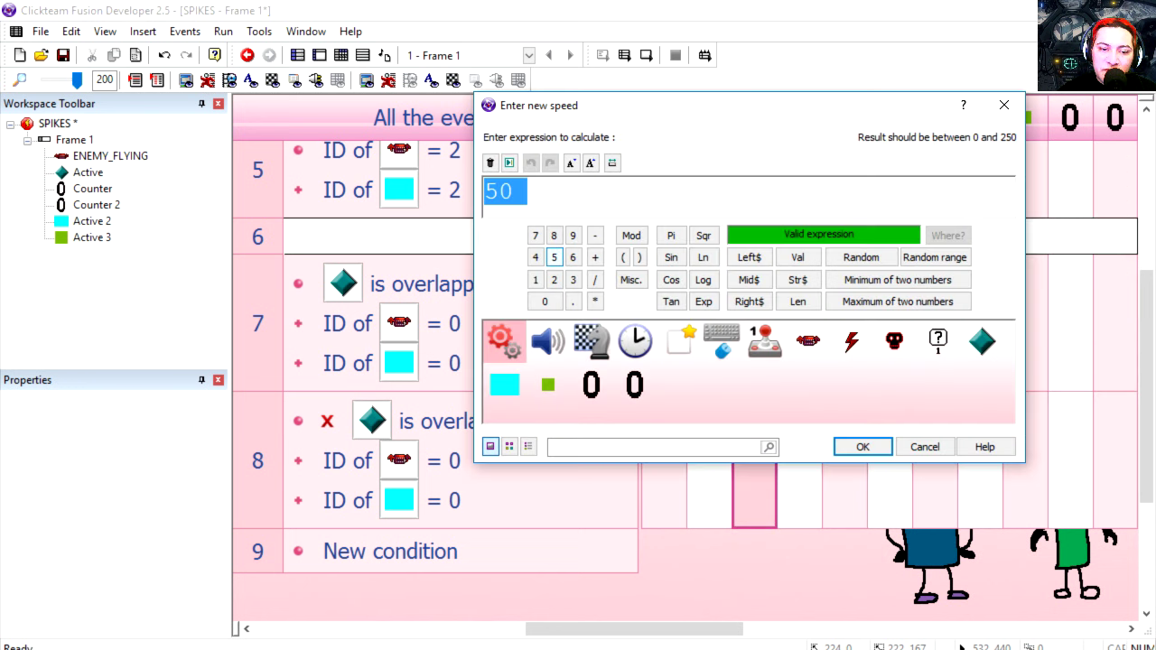
type("5")
key("Return")
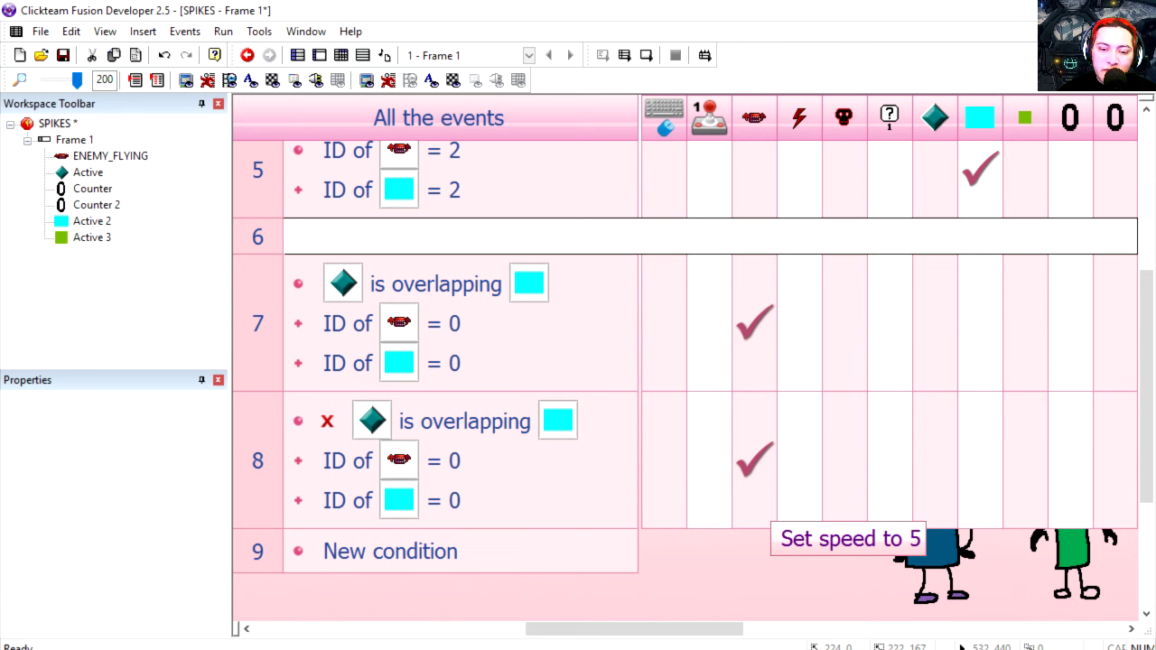
Add an ENEMY_FLYING action to the negated event that selects its direction from all 32 directions, and test-run the application.
right_click(761, 468)
mouse_move(849, 168)
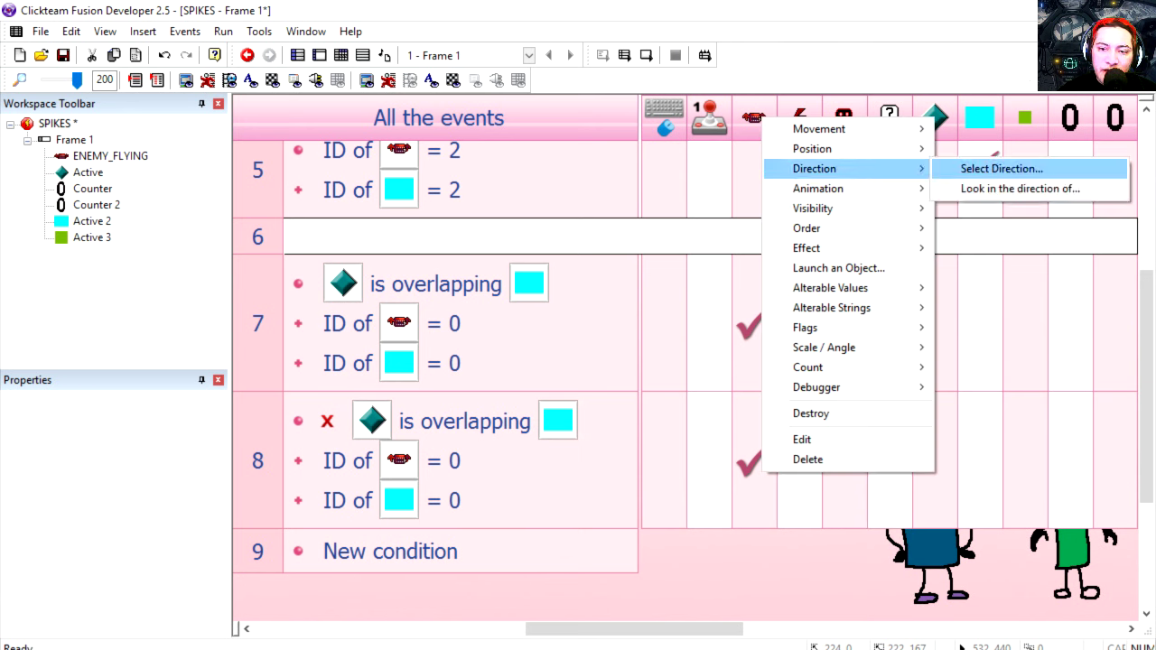
left_click(994, 168)
left_click(492, 436)
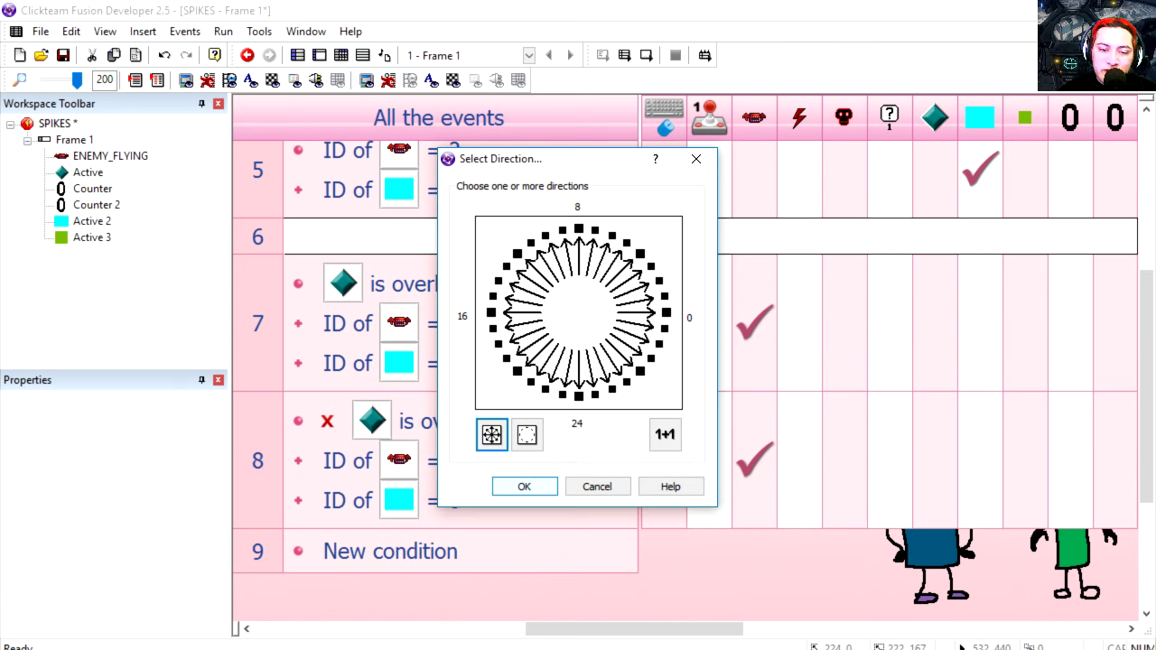
key("Return")
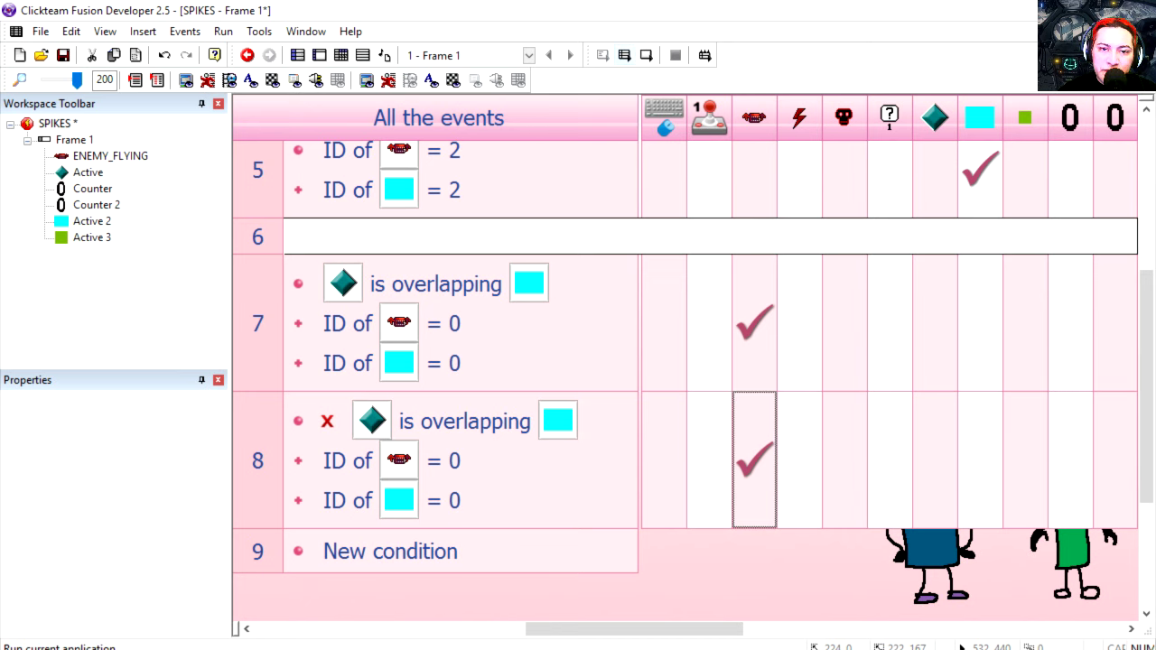
left_click(625, 55)
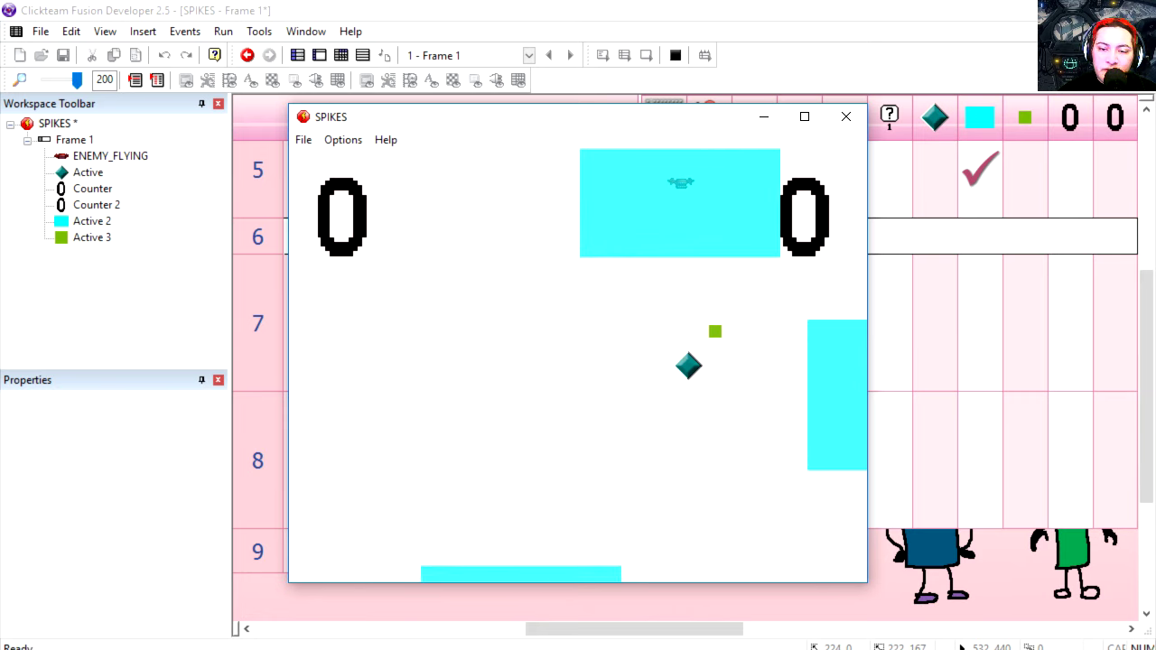
key("alt+F4")
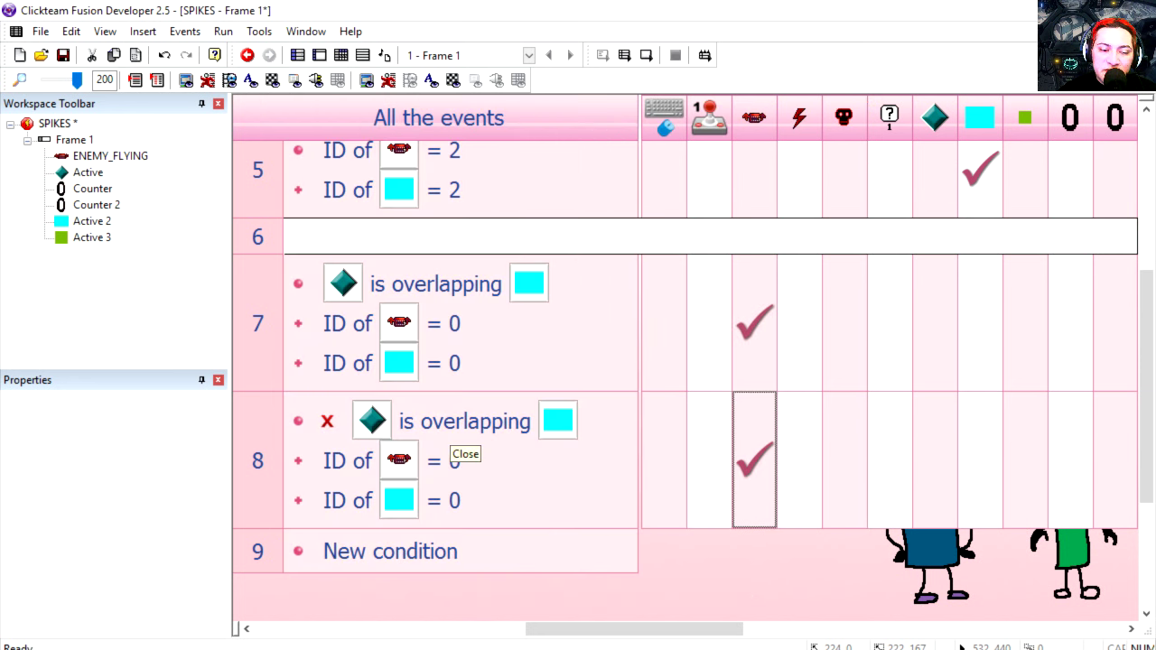
Insert an Only one action when event loops condition after the negated overlap condition in event 8.
right_click(456, 423)
left_click(488, 475)
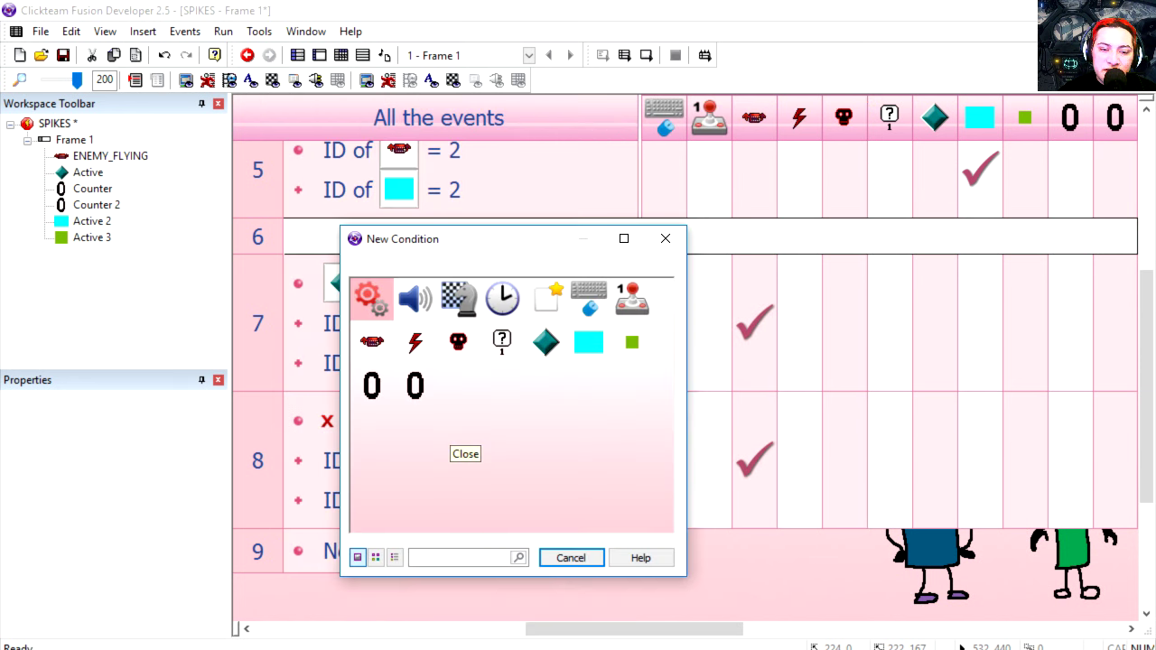
right_click(373, 300)
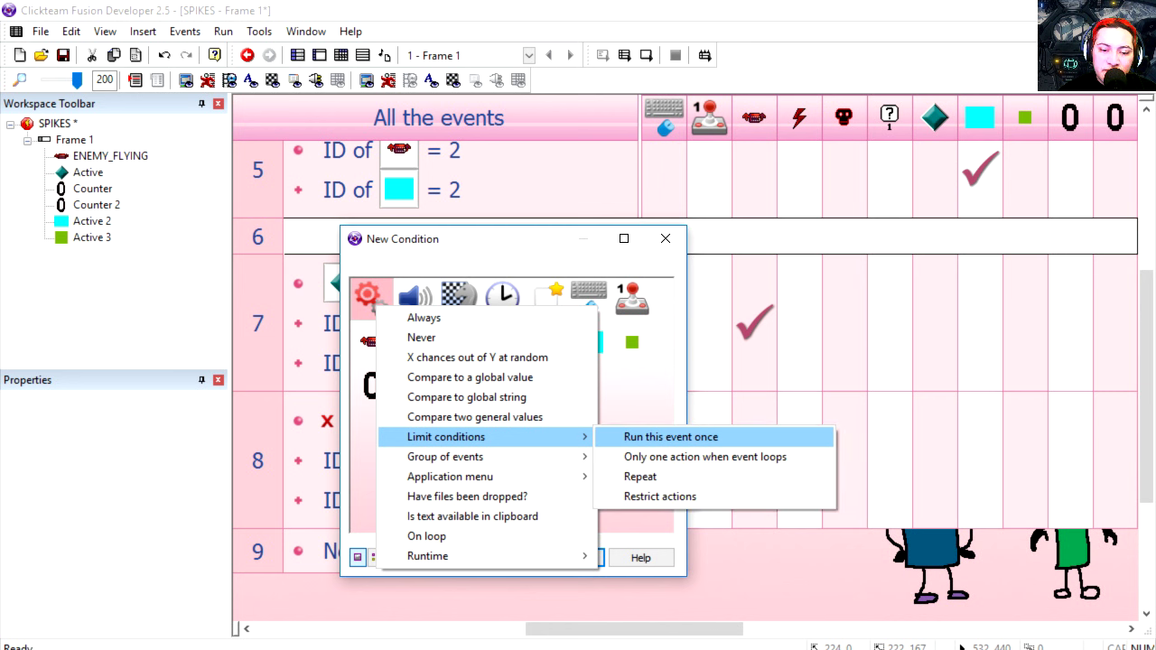
left_click(687, 458)
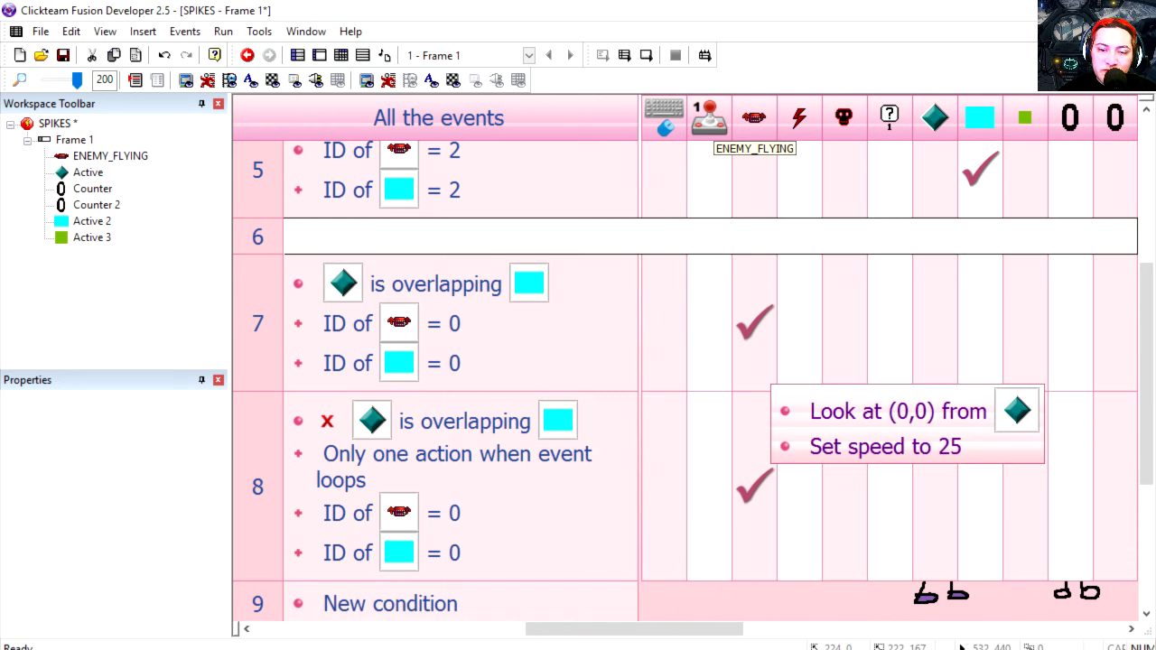
Set ENEMY_FLYING's speed in overlap event 7 to 2 and test-run the application.
right_click(755, 311)
mouse_move(793, 624)
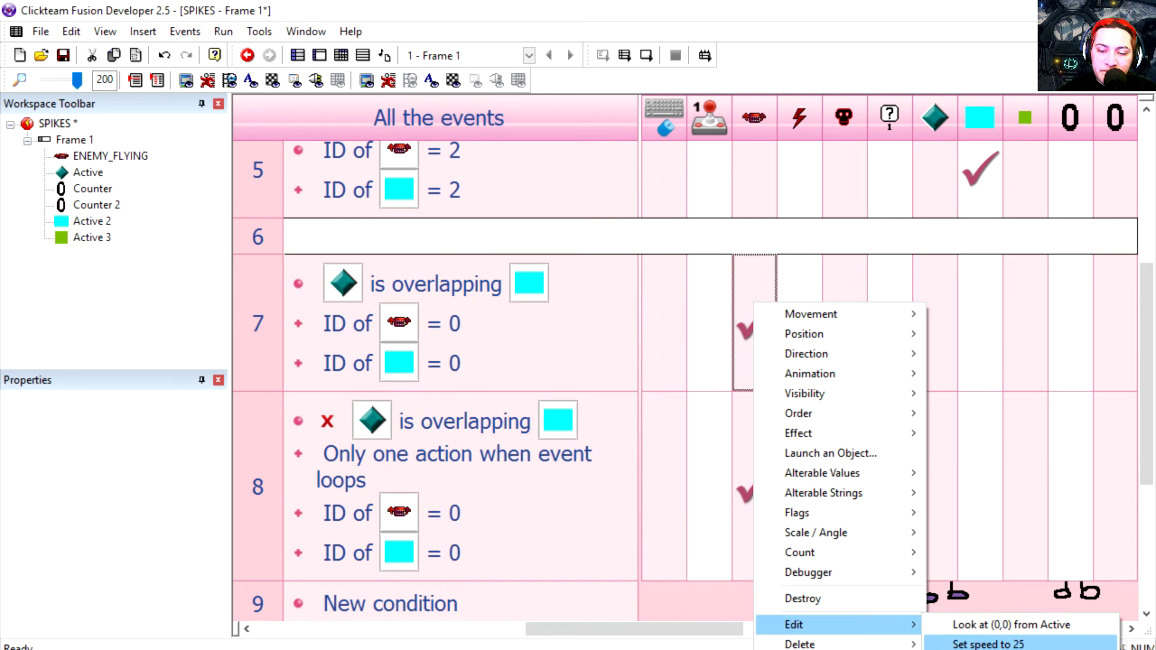
left_click(988, 644)
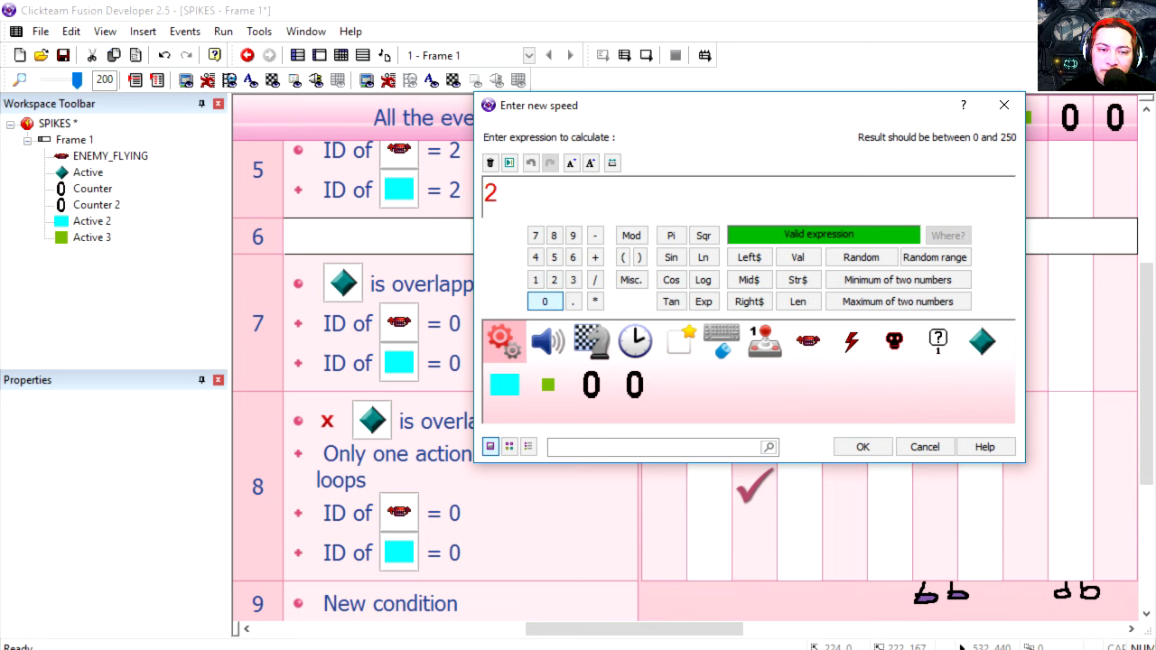
key("Return")
key("F7")
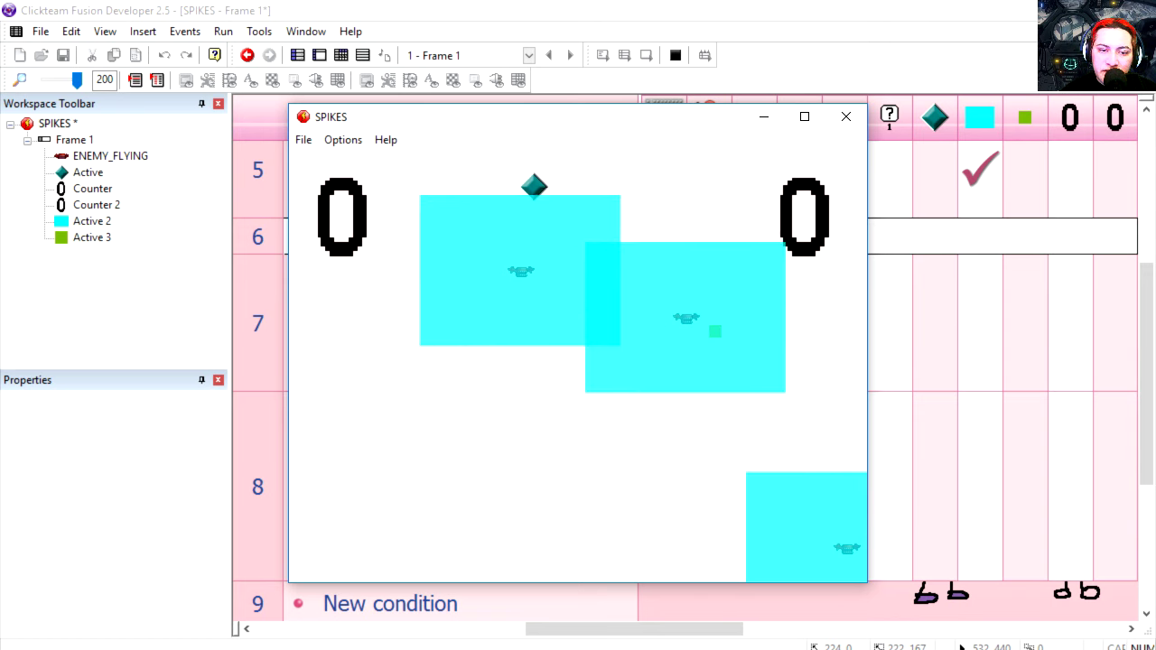
left_click(847, 117)
Copy the comment line and both overlap events, lines 6 to 8, and paste them at line 9.
scroll(558, 517, "down", 1)
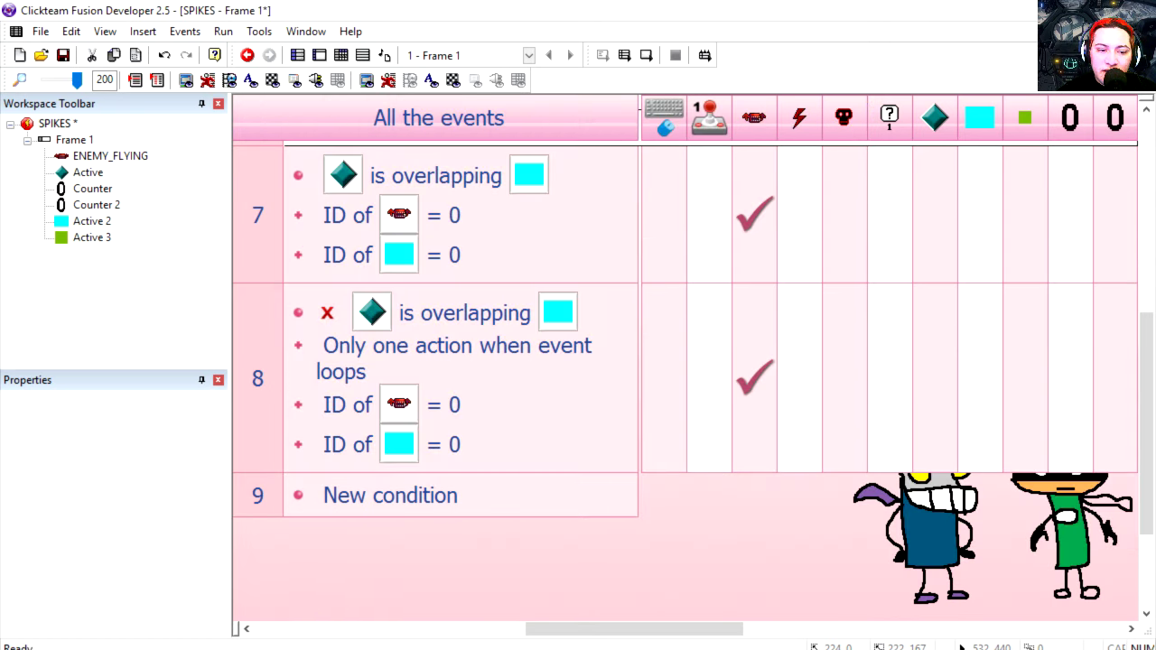
scroll(558, 517, "up", 2)
left_click(258, 345)
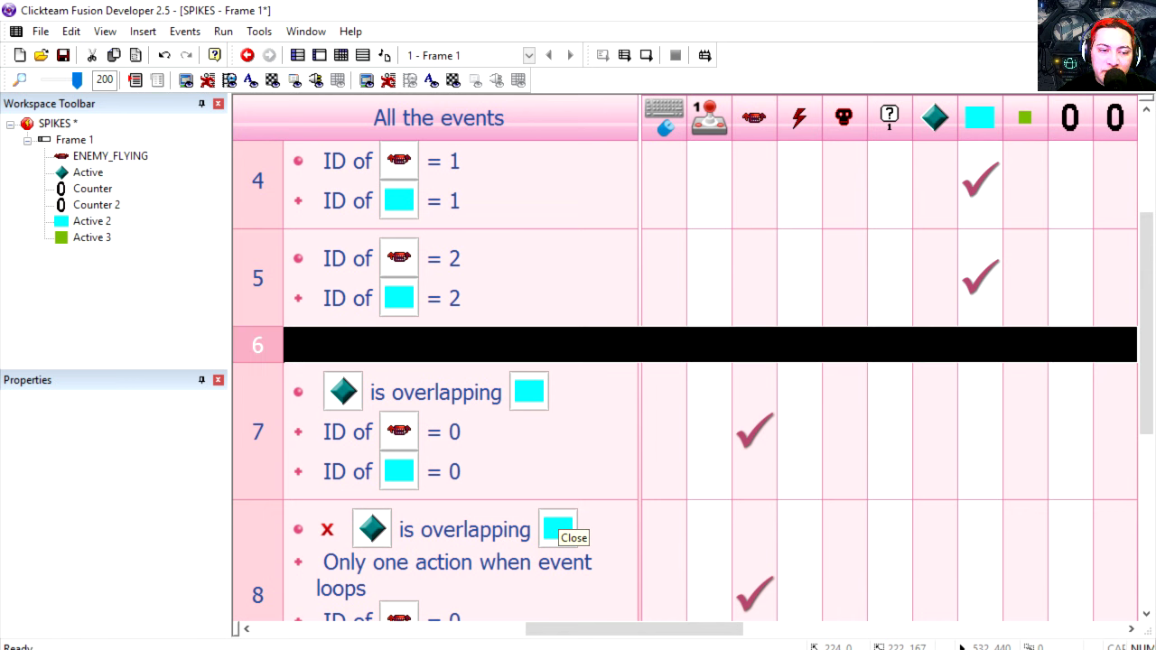
scroll(257, 361, "down", 3)
left_click(257, 378)
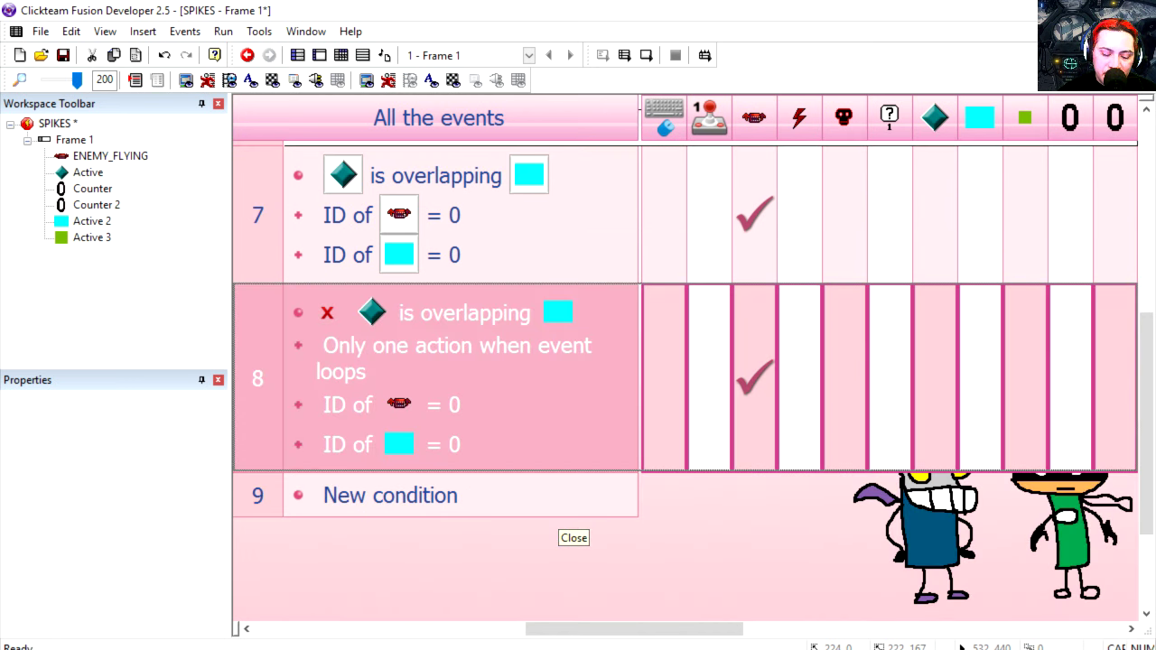
scroll(686, 379, "up", 3)
scroll(258, 361, "down", 1)
left_click(257, 237)
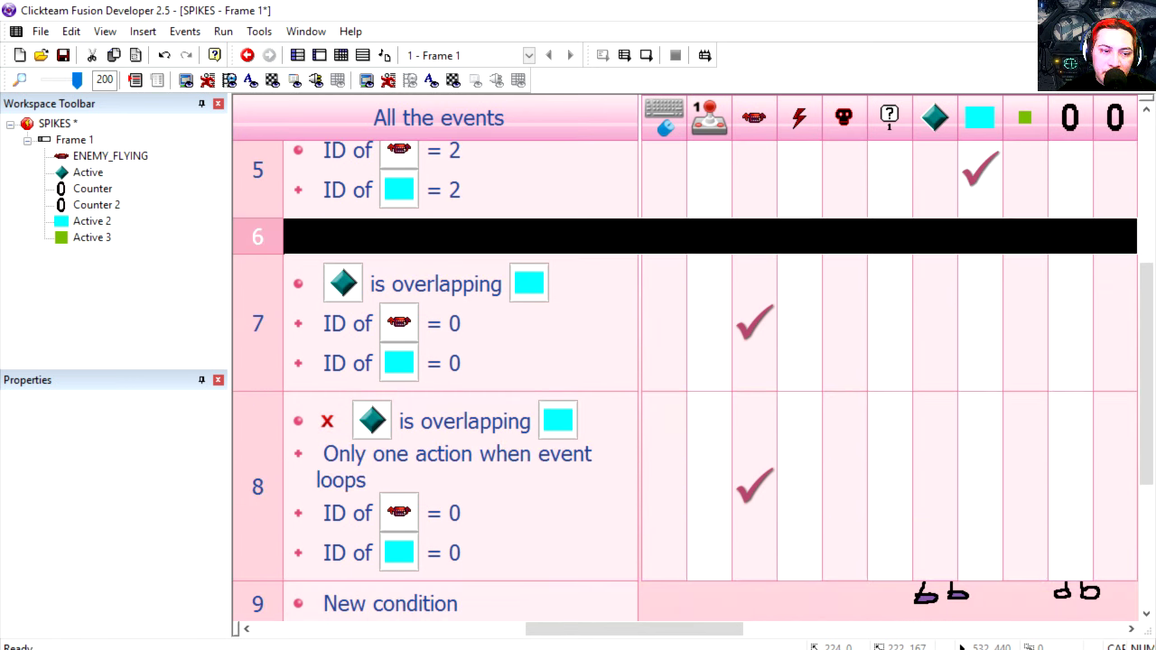
left_click(257, 487, "shift")
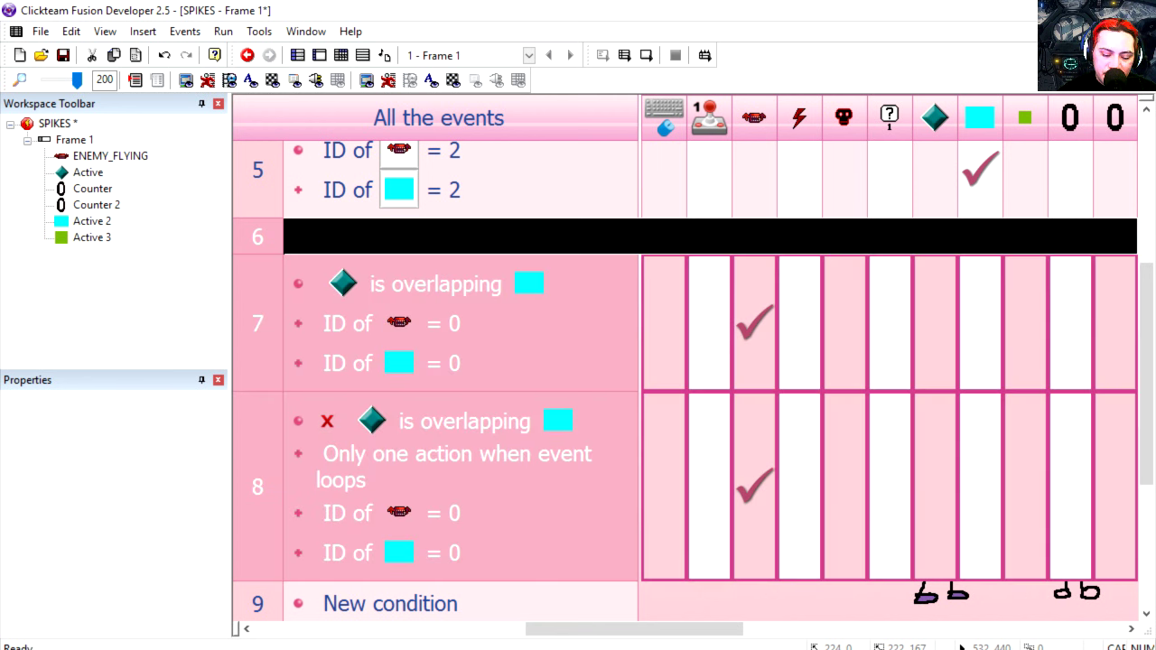
scroll(257, 487, "down", 2)
left_click(257, 384)
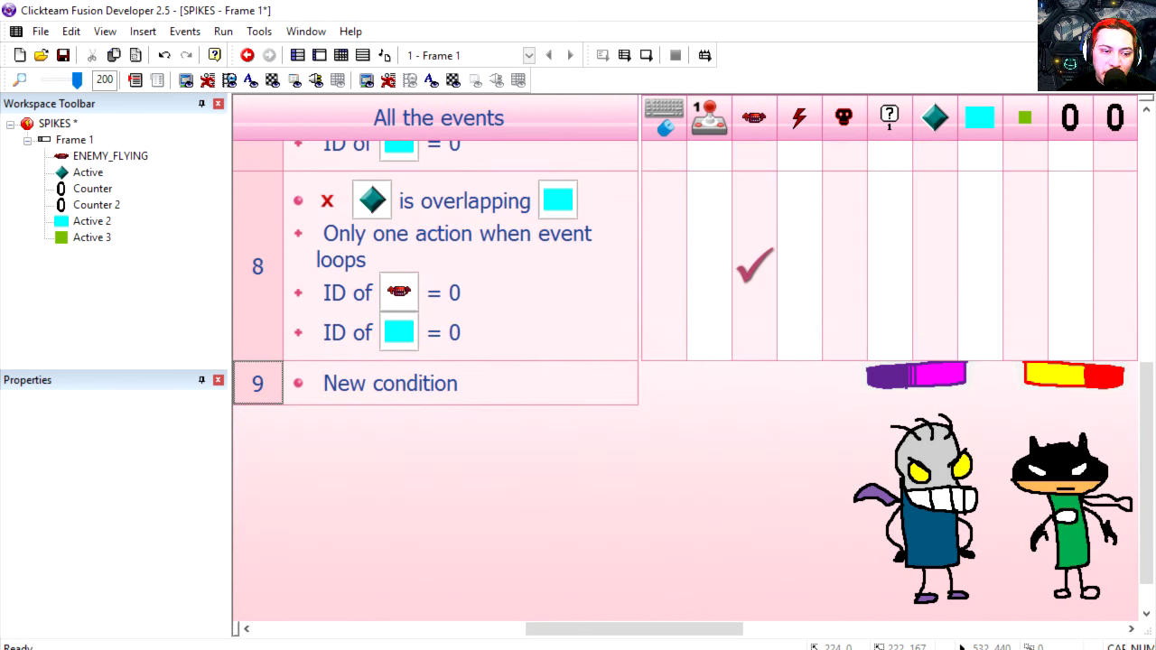
key("ctrl+v")
scroll(686, 380, "down", 2)
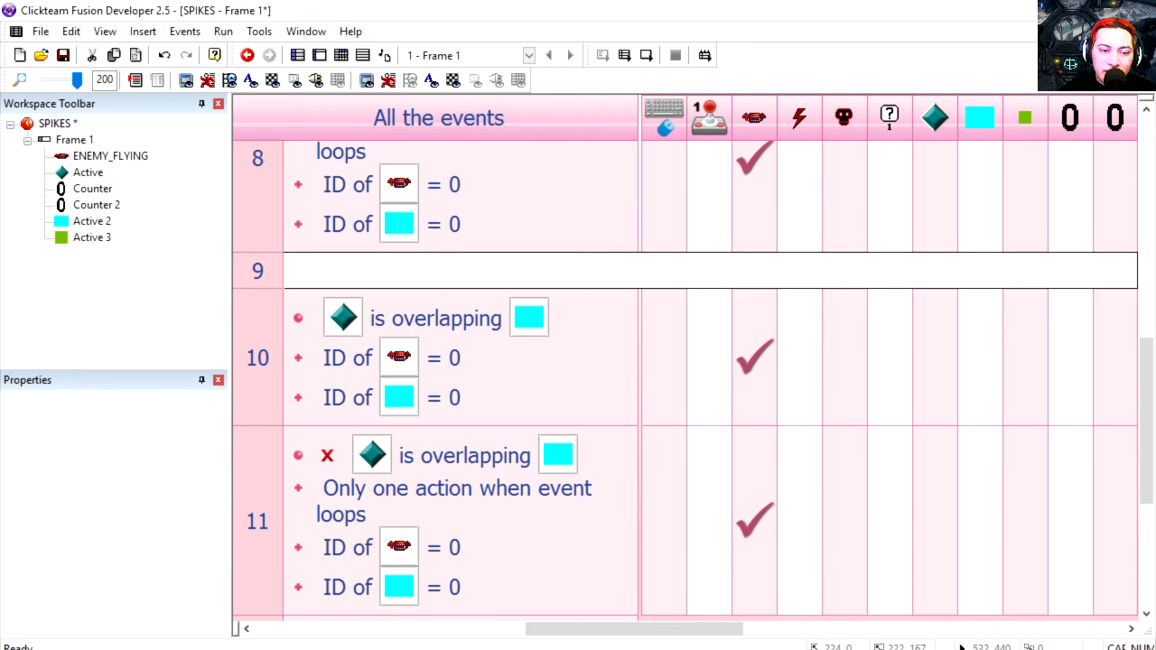
Set the ENEMY_FLYING and Active 2 ID conditions in event 10 to 1.
double_click(453, 347)
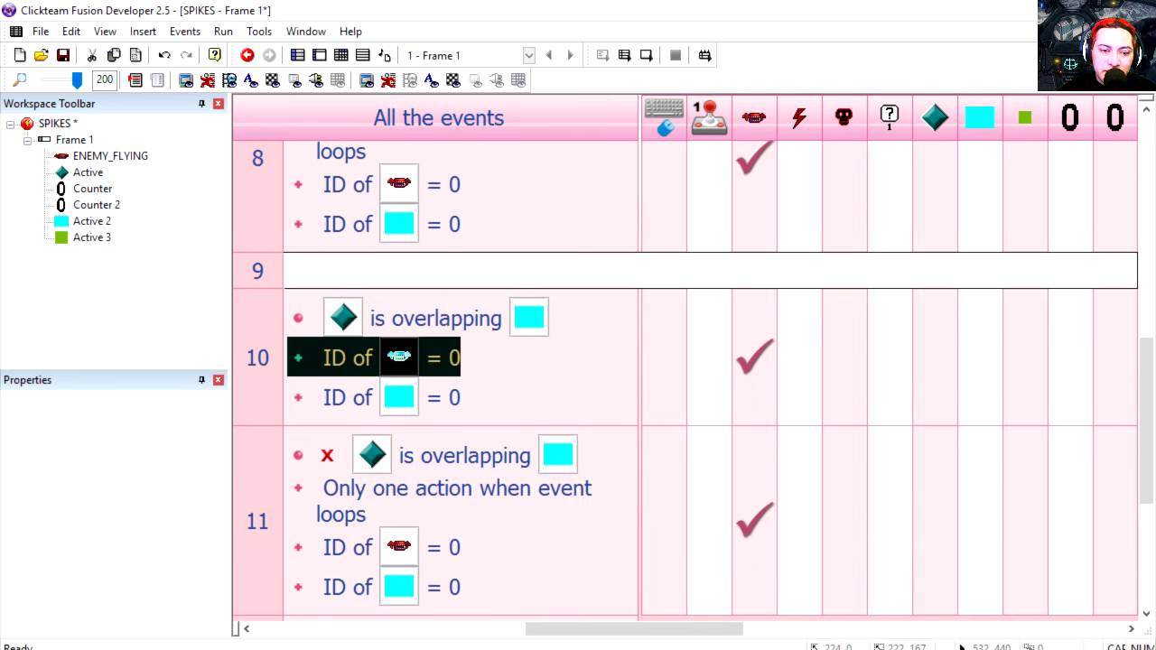
type("1")
left_click(663, 522)
scroll(663, 523, "down", 2)
double_click(443, 289)
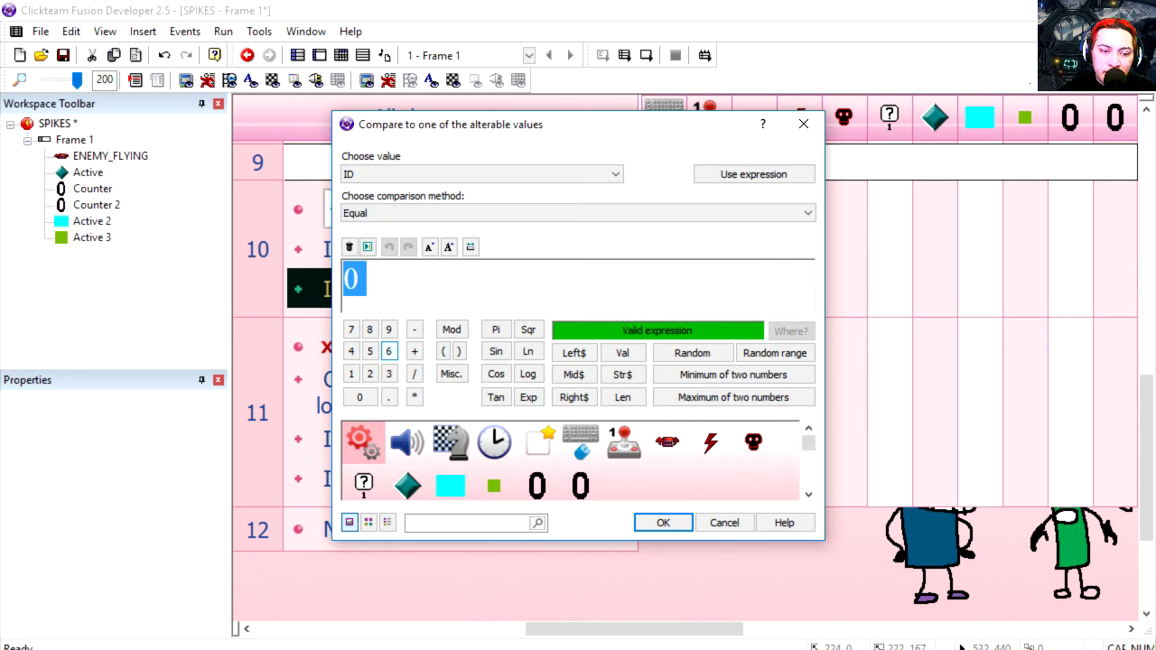
left_click(663, 522)
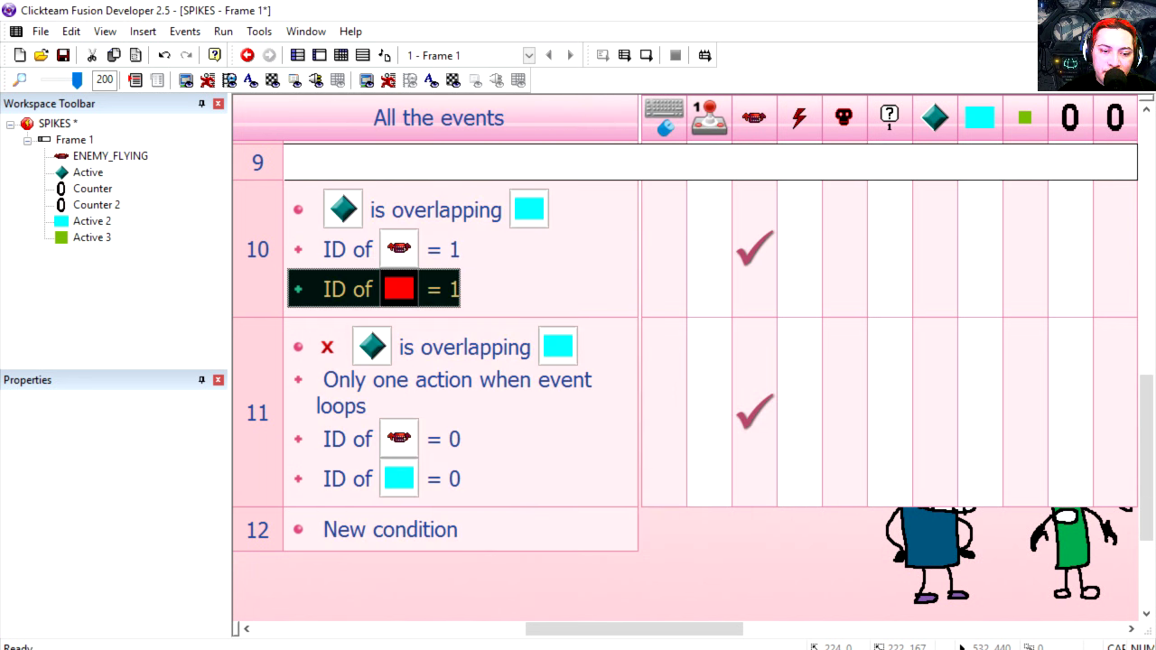
Set the ENEMY_FLYING and Active 2 ID conditions in event 11 to 1 and test-run the application.
double_click(449, 440)
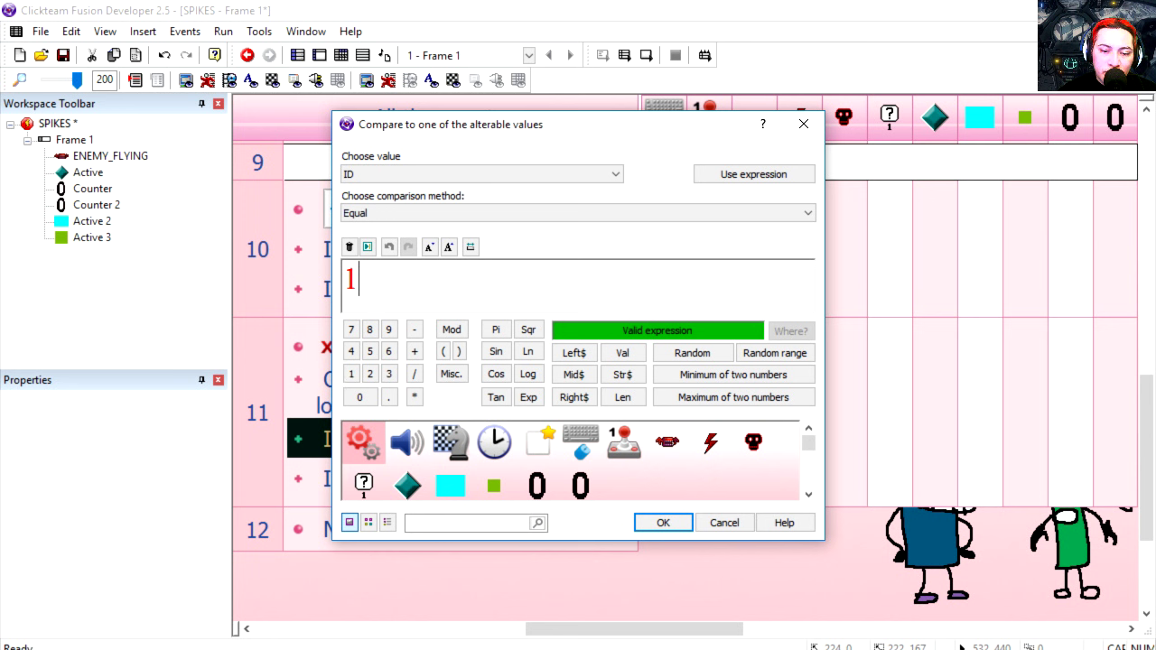
type("1")
key("Return")
double_click(450, 480)
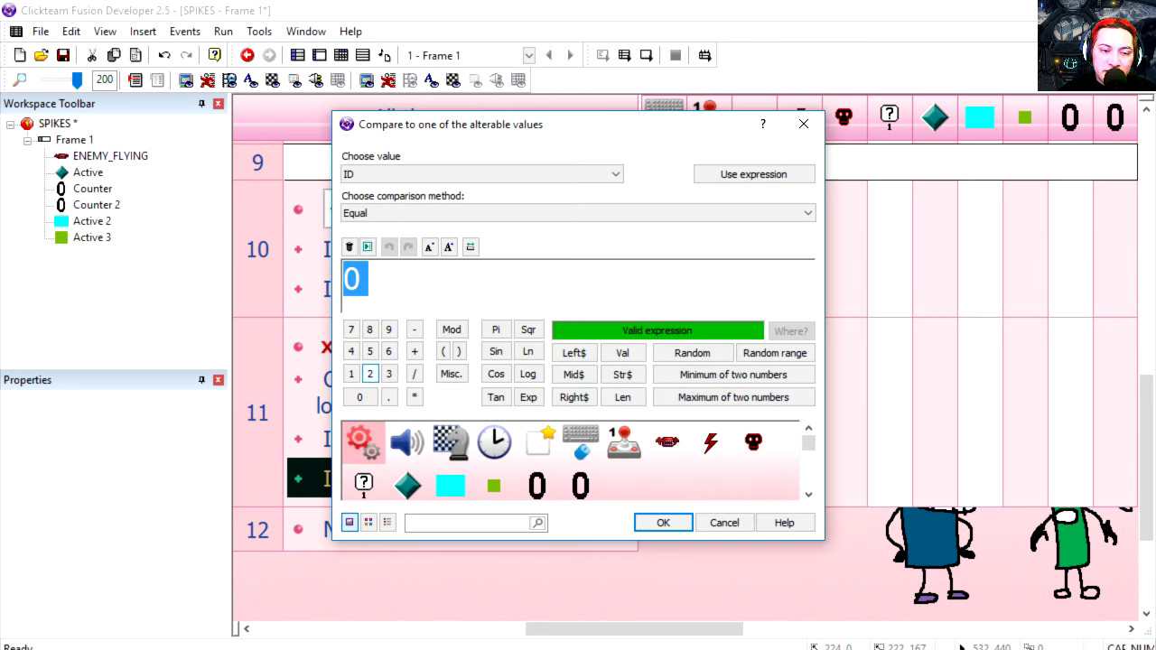
key("Return")
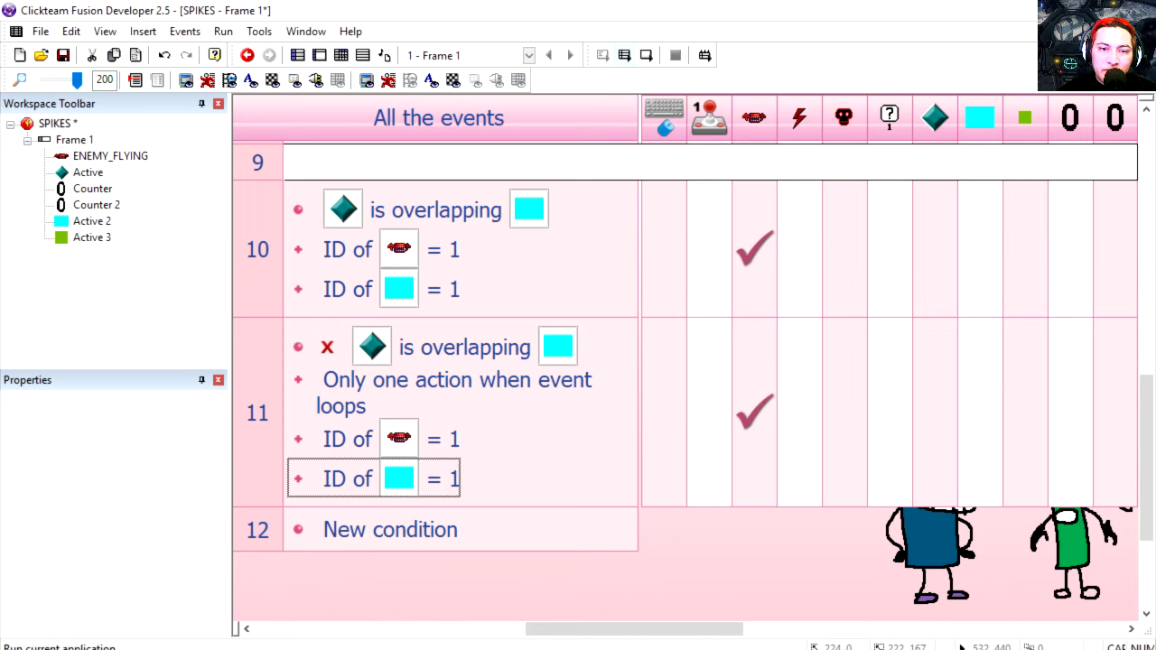
key("F7")
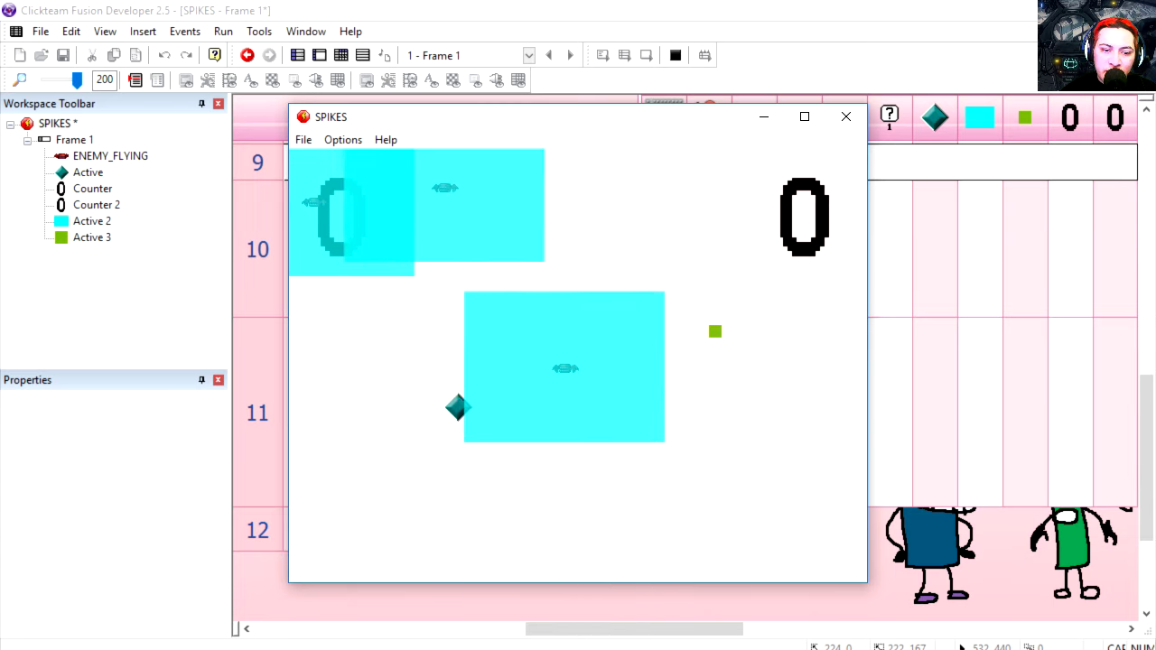
left_click(845, 116)
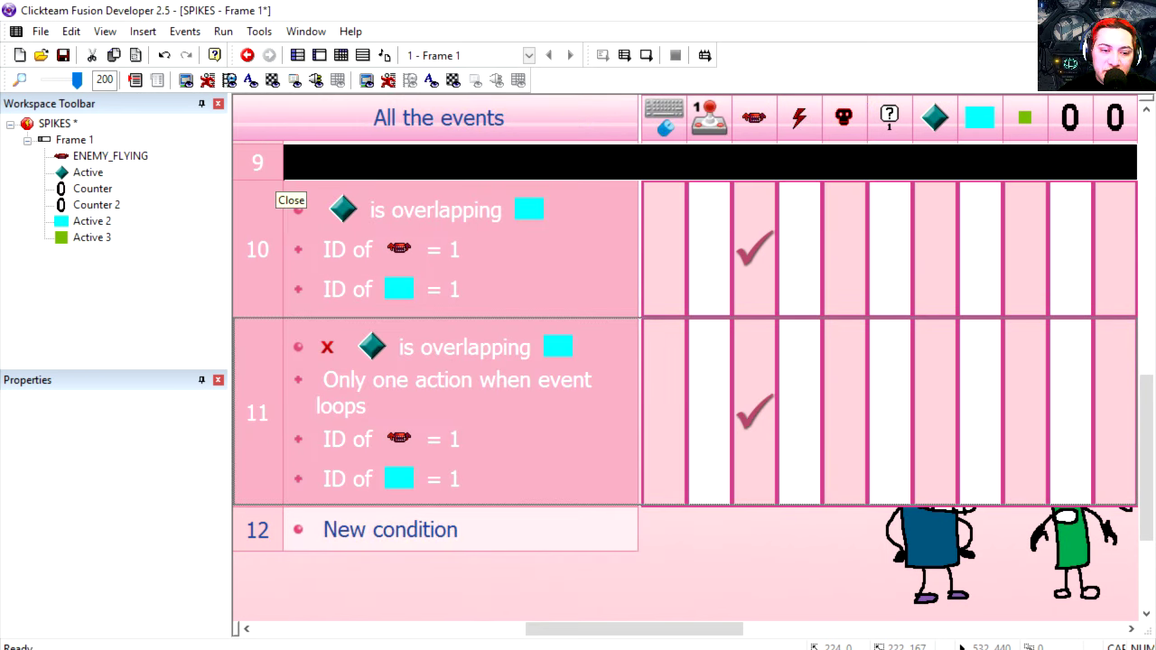
Paste a copy of the comment line and the two ID 1 events, lines 9 to 11, at line 12.
left_click(470, 585)
scroll(470, 586, "down", 4)
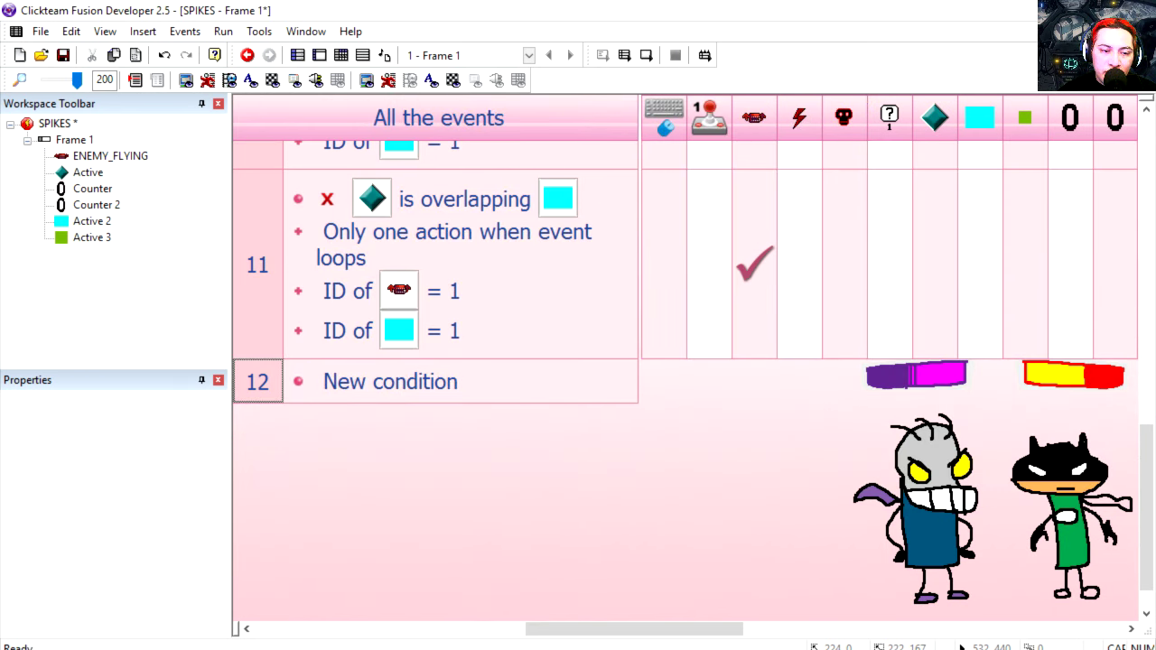
key("ctrl+v")
scroll(684, 379, "down", 3)
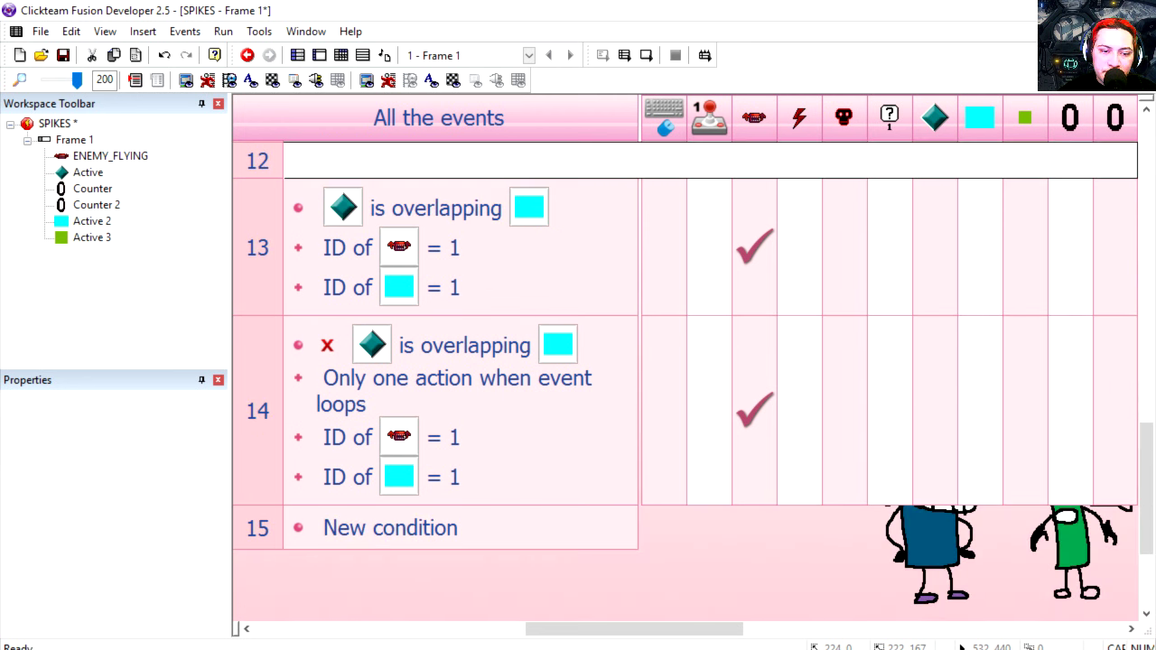
Set the ENEMY_FLYING and Active 2 ID conditions in event 13 to 2.
double_click(397, 248)
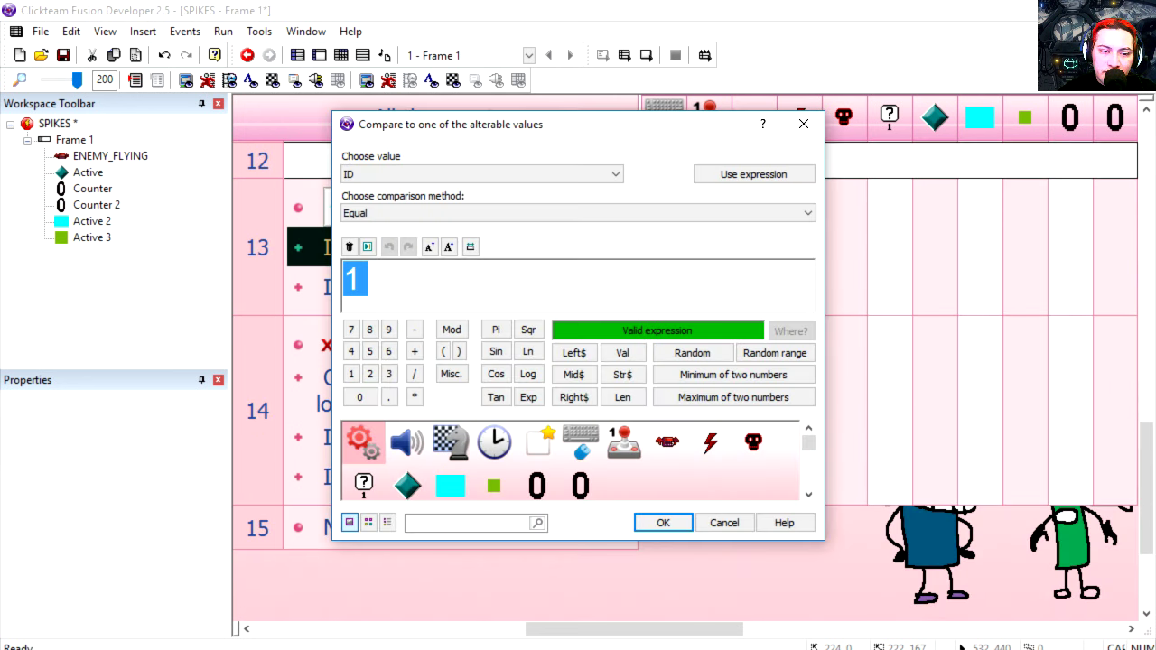
left_click(663, 522)
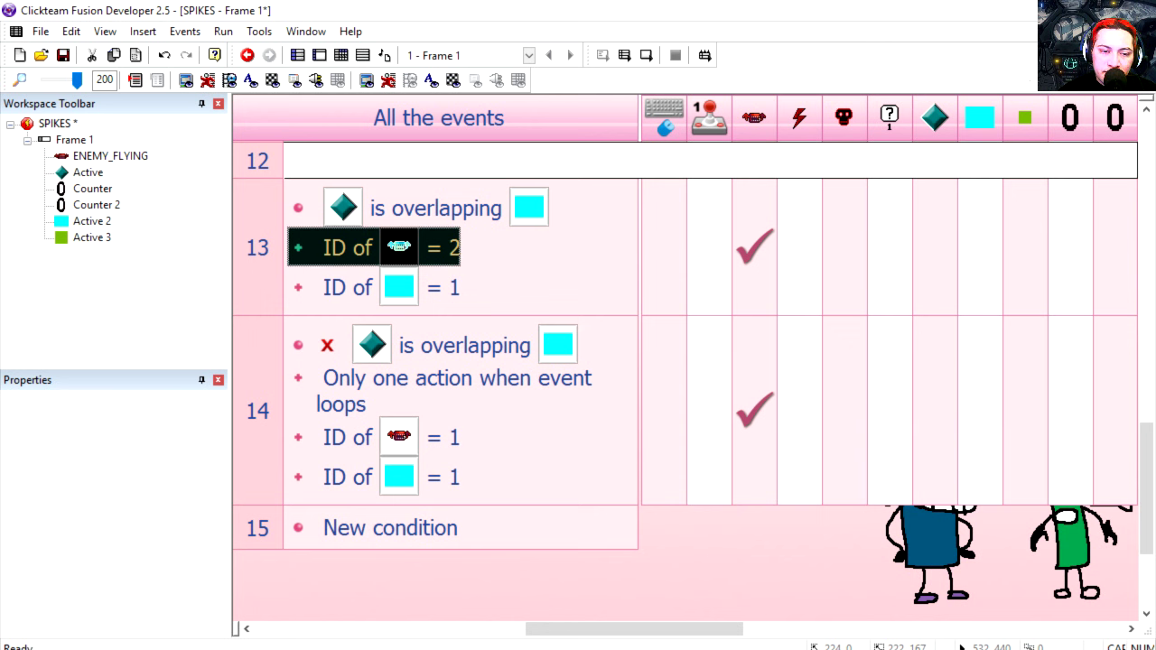
double_click(397, 287)
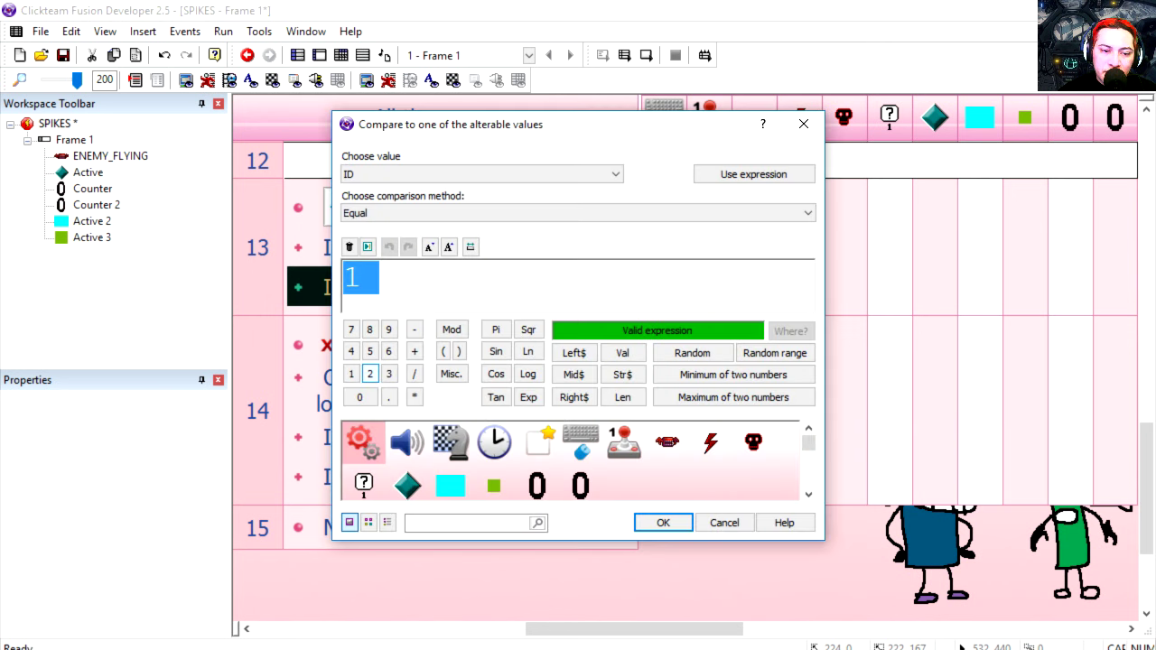
type("2")
key("Return")
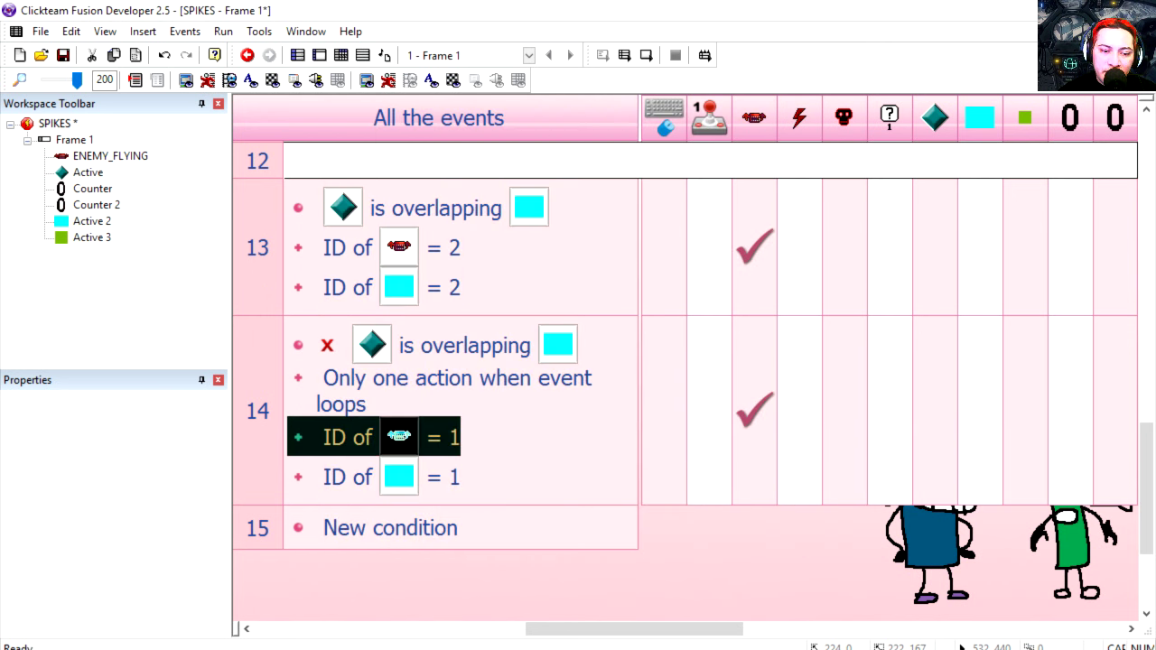
Set the ENEMY_FLYING and Active 2 ID conditions in event 14 to 2.
double_click(347, 436)
key("Return")
double_click(448, 478)
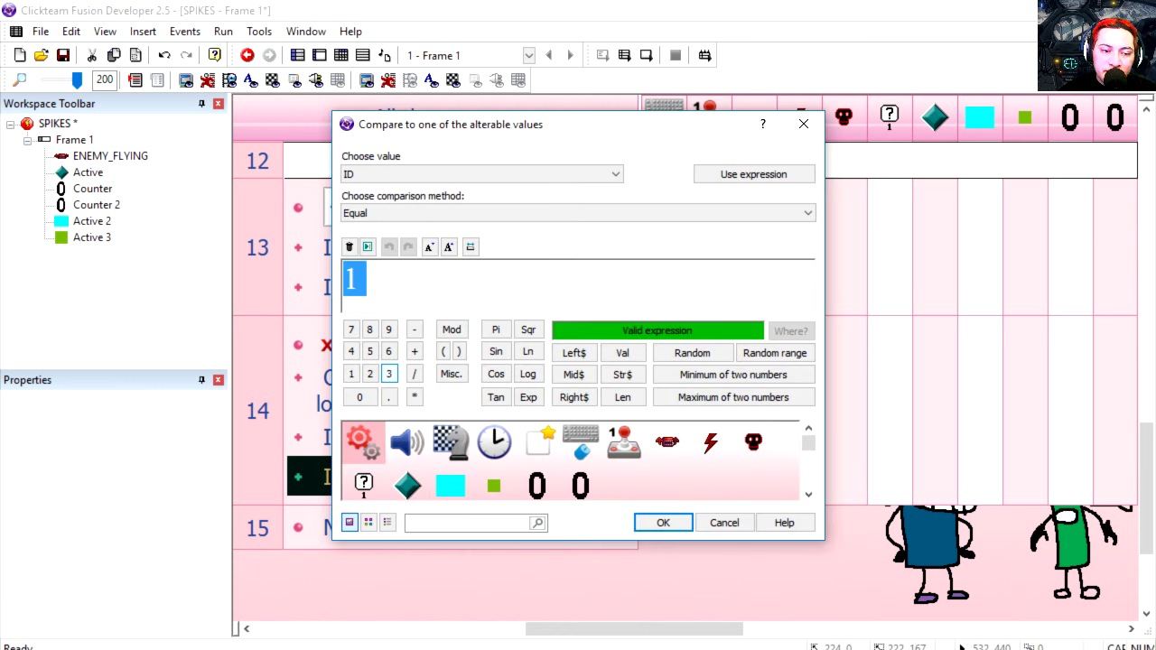
type("2")
key("Return")
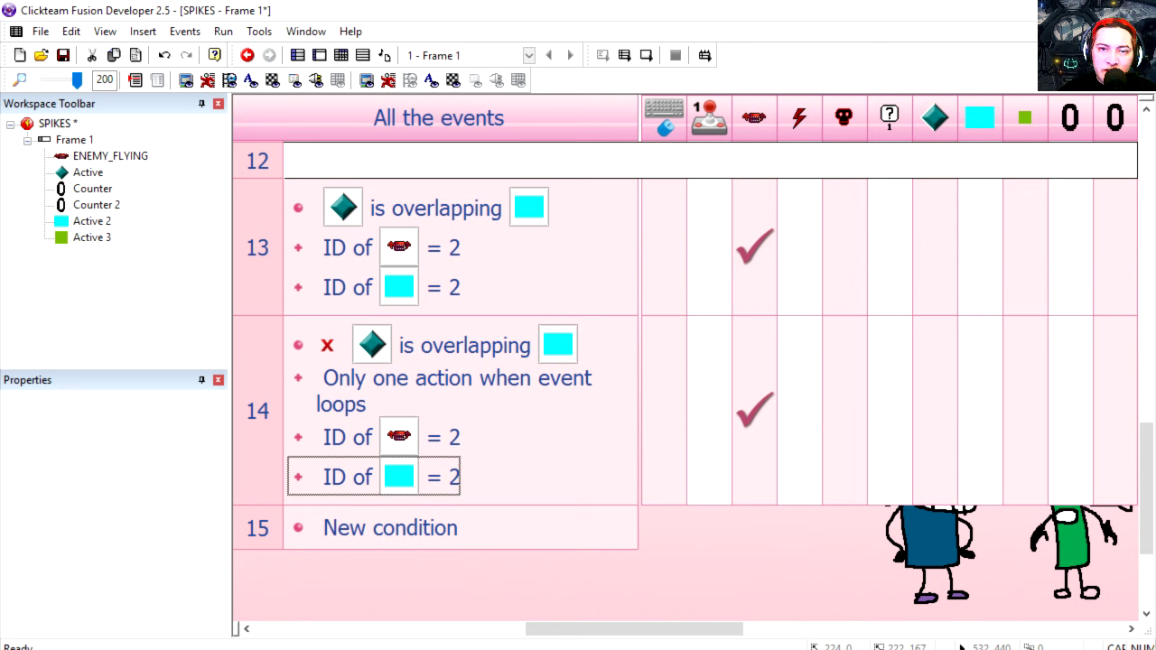
Return to the frame layout and test-run the application, moving Active around the three enemy zones before closing it.
scroll(686, 361, "up", 3)
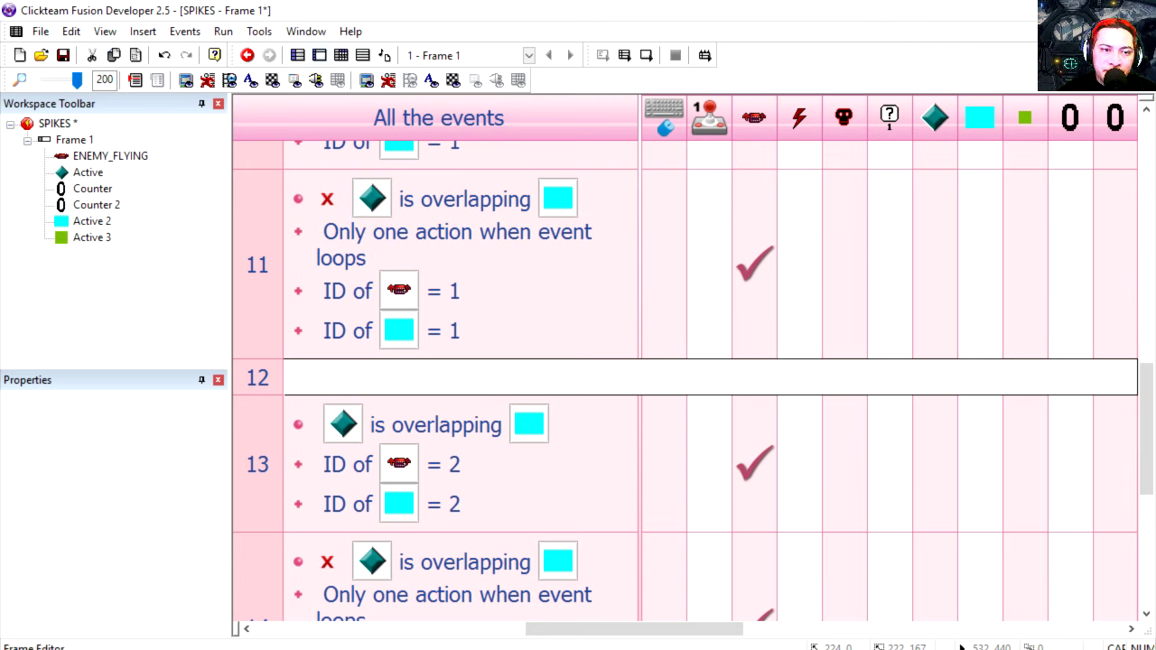
left_click(319, 55)
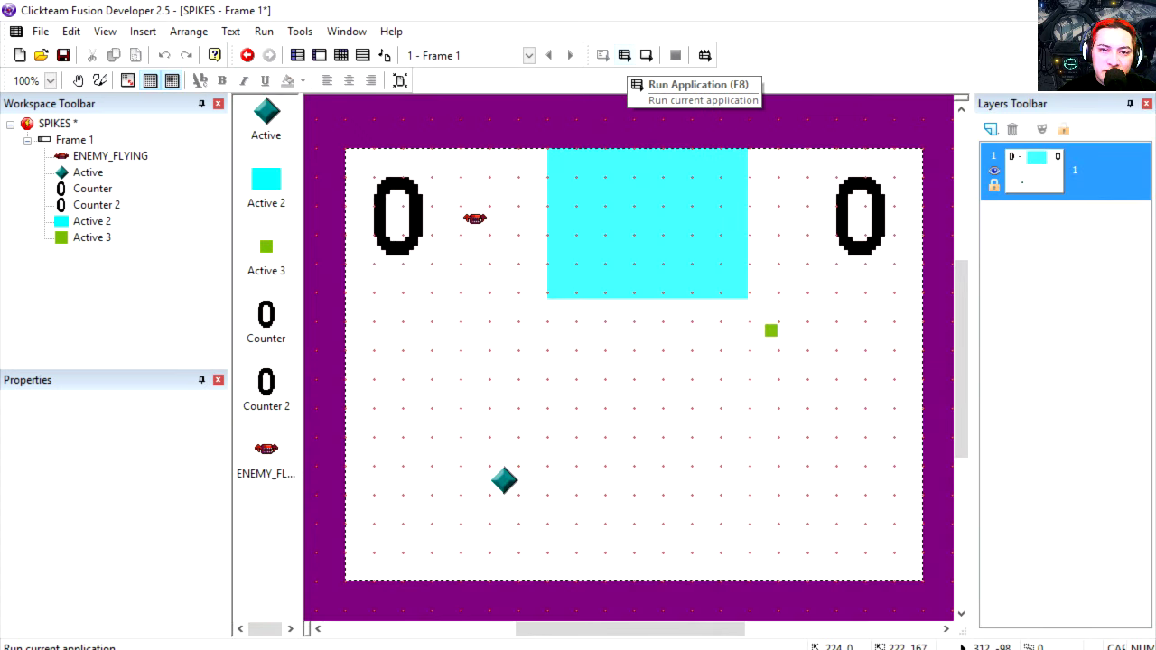
left_click(624, 55)
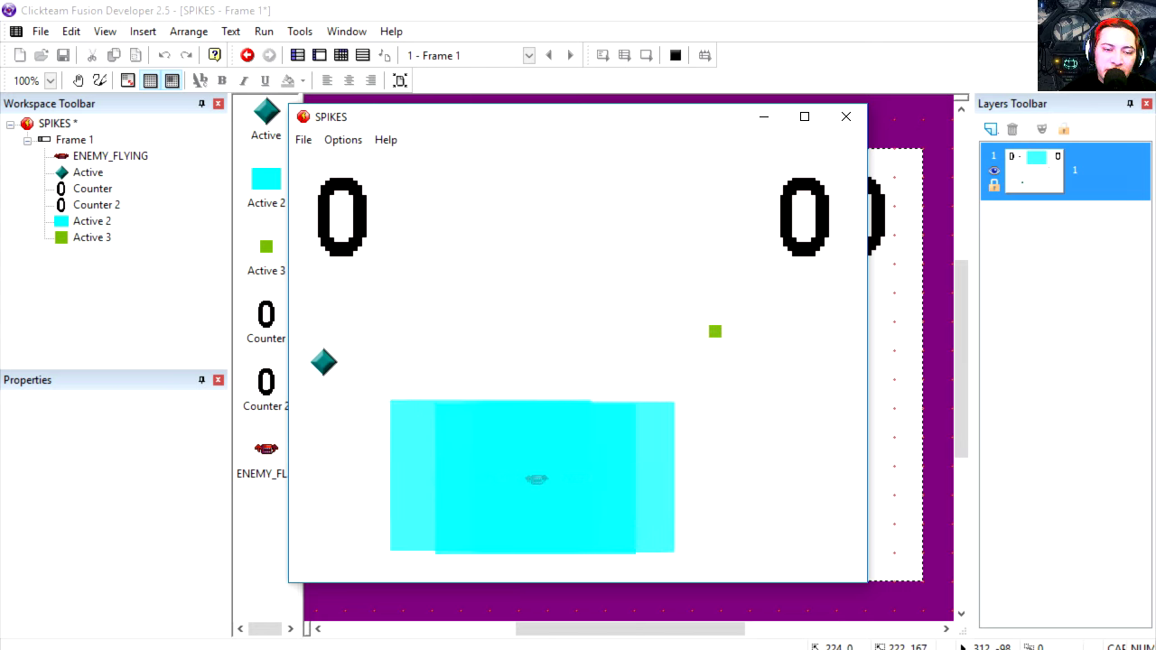
key("Right")
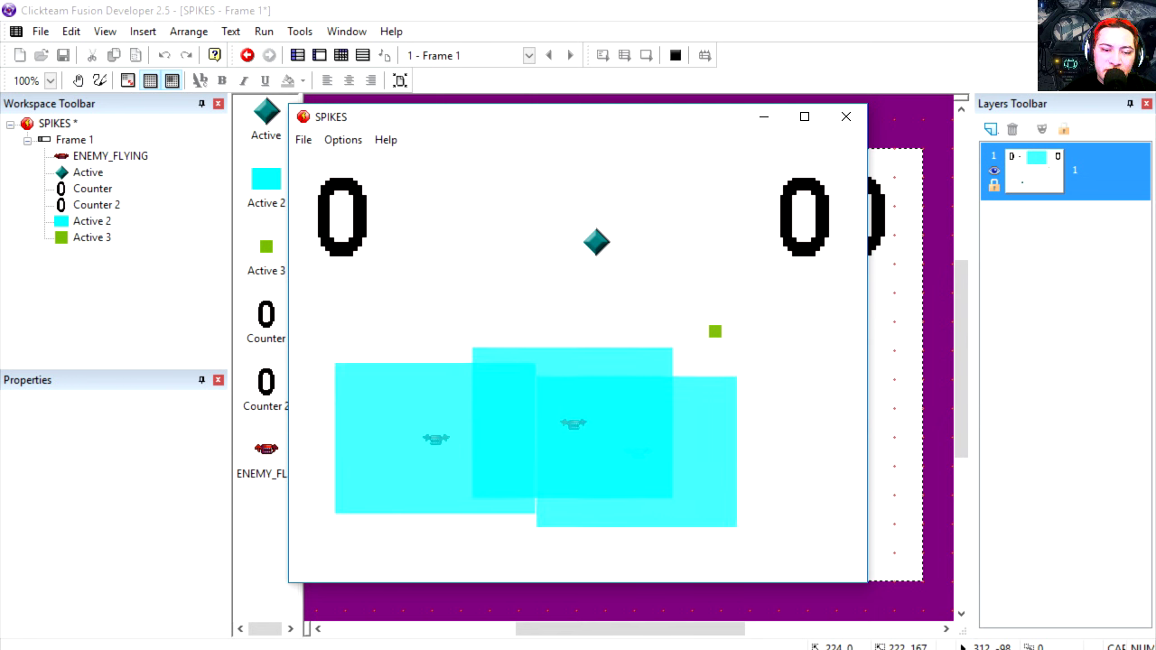
key("alt+F4")
Turn off Visible at start for the Active 2 zone object.
left_click(595, 261)
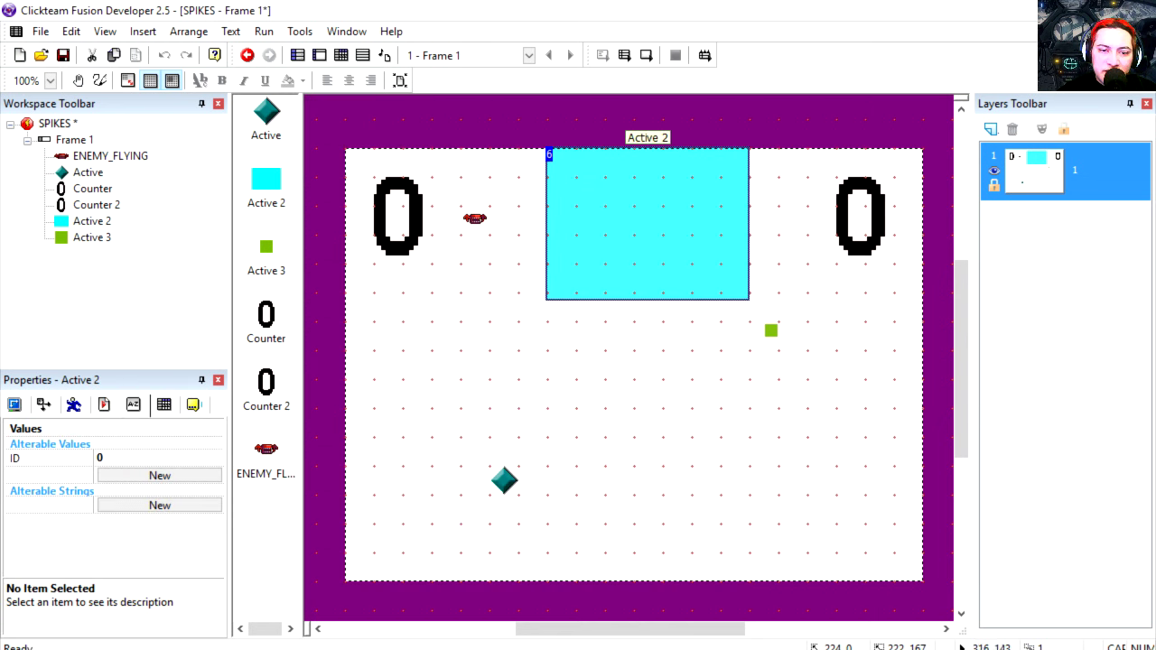
left_click(14, 404)
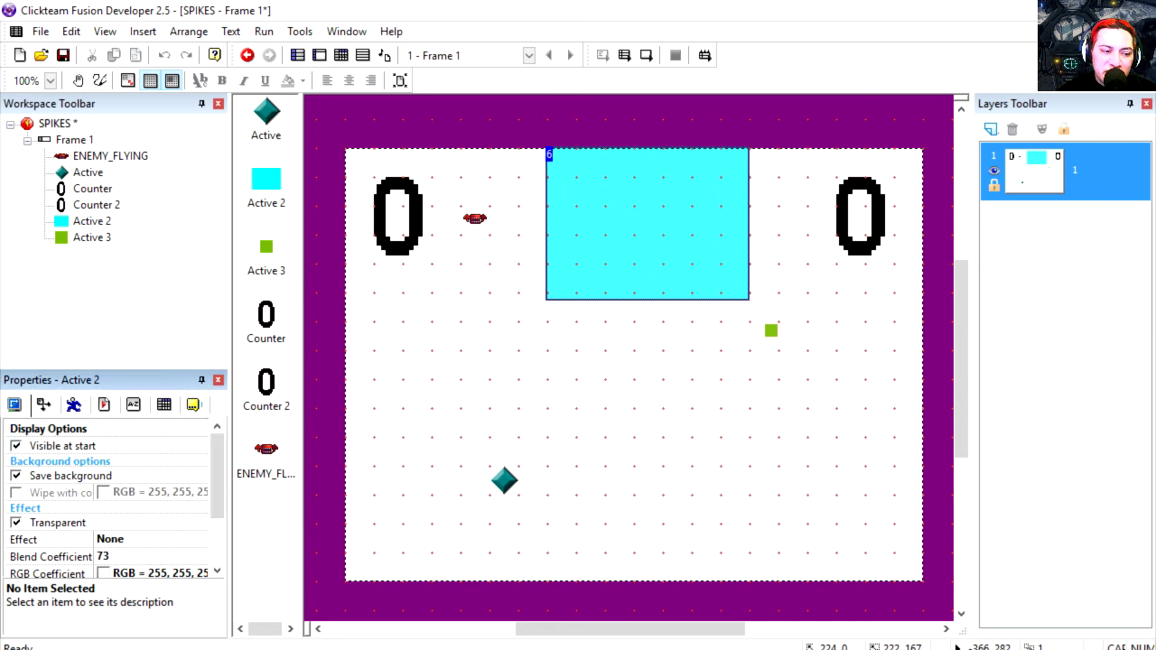
left_click(624, 449)
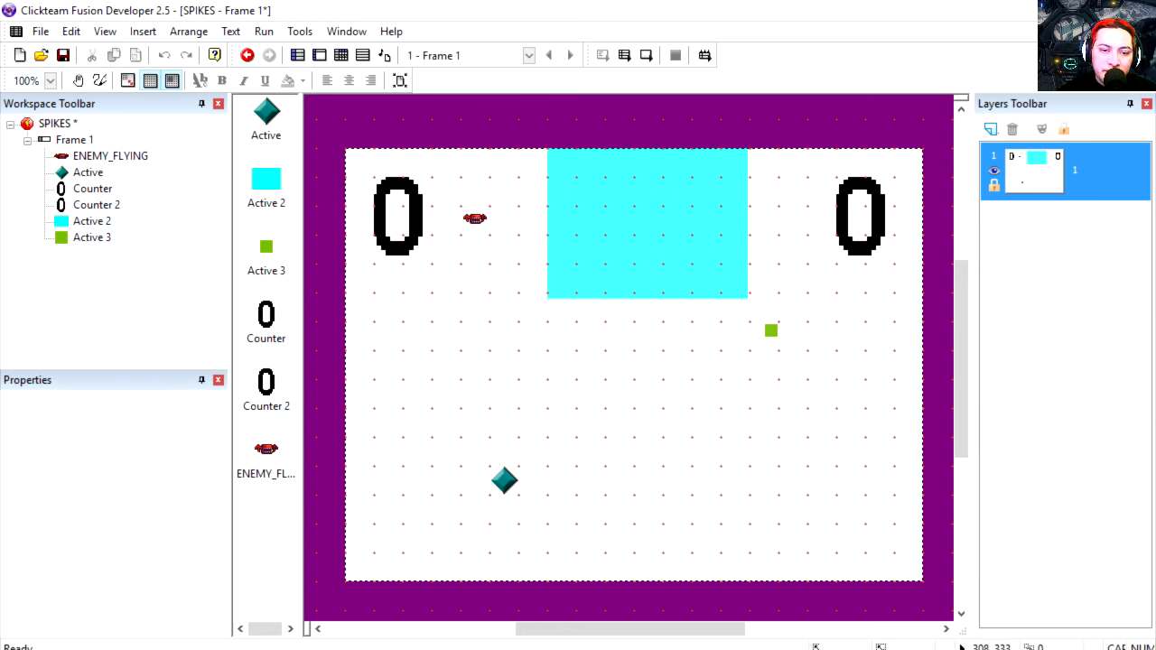
Move the right-hand counter and the green Active 3 square outside the frame, beyond its right edge.
left_click_drag(858, 246, 886, 190)
left_click(677, 330)
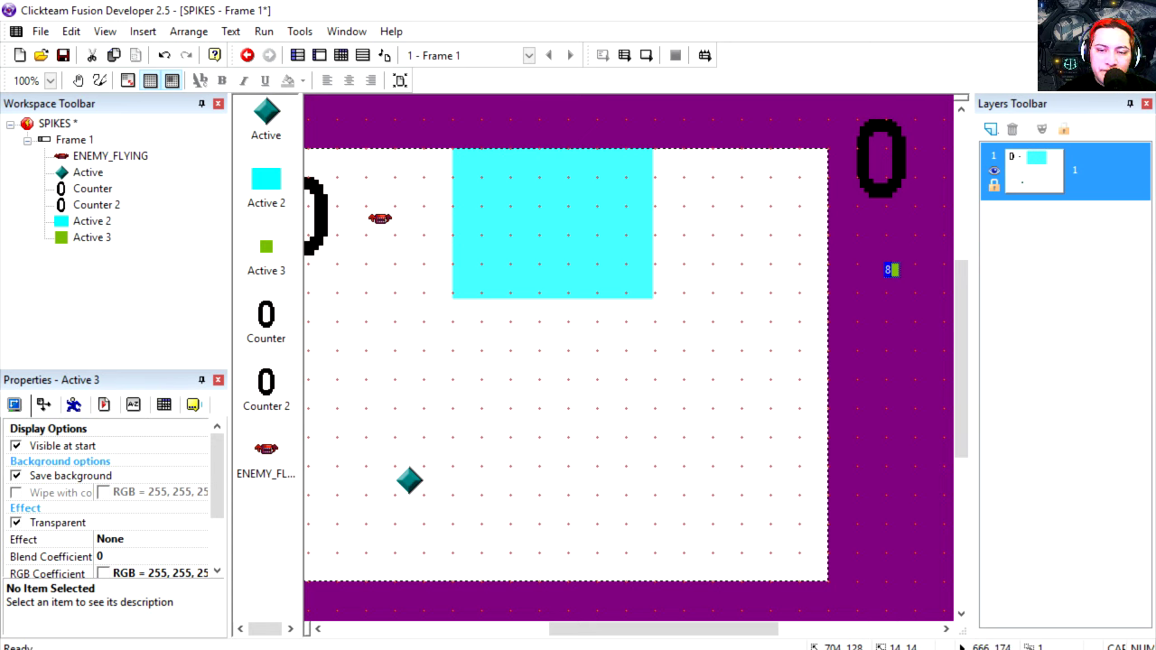
left_click(601, 471)
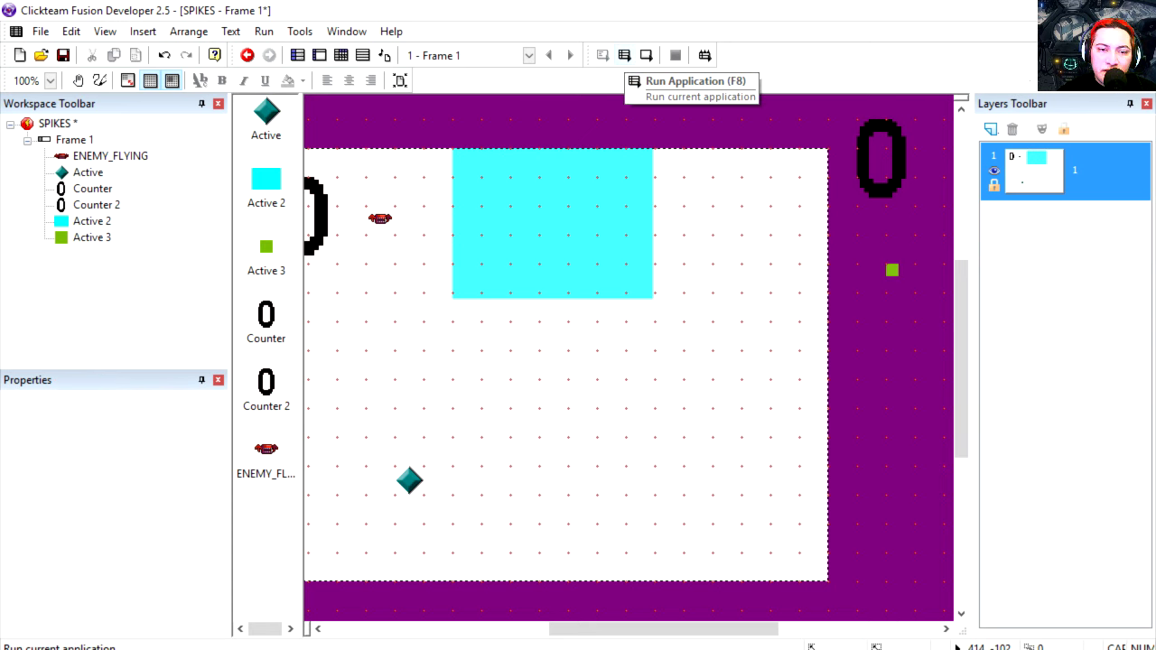
Test-run the application with hidden zones, steering Active toward and away from the flying enemies, and close it.
left_click(624, 55)
key("Right")
key("Up")
key("Right")
key("Down")
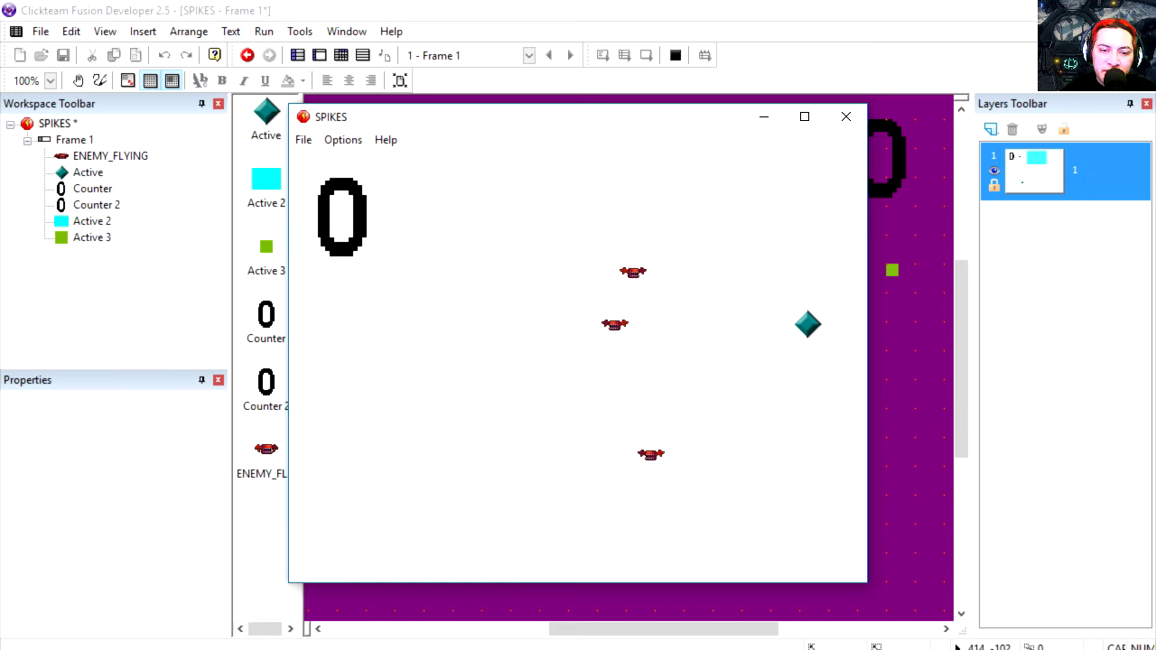
key("Up")
key("Left")
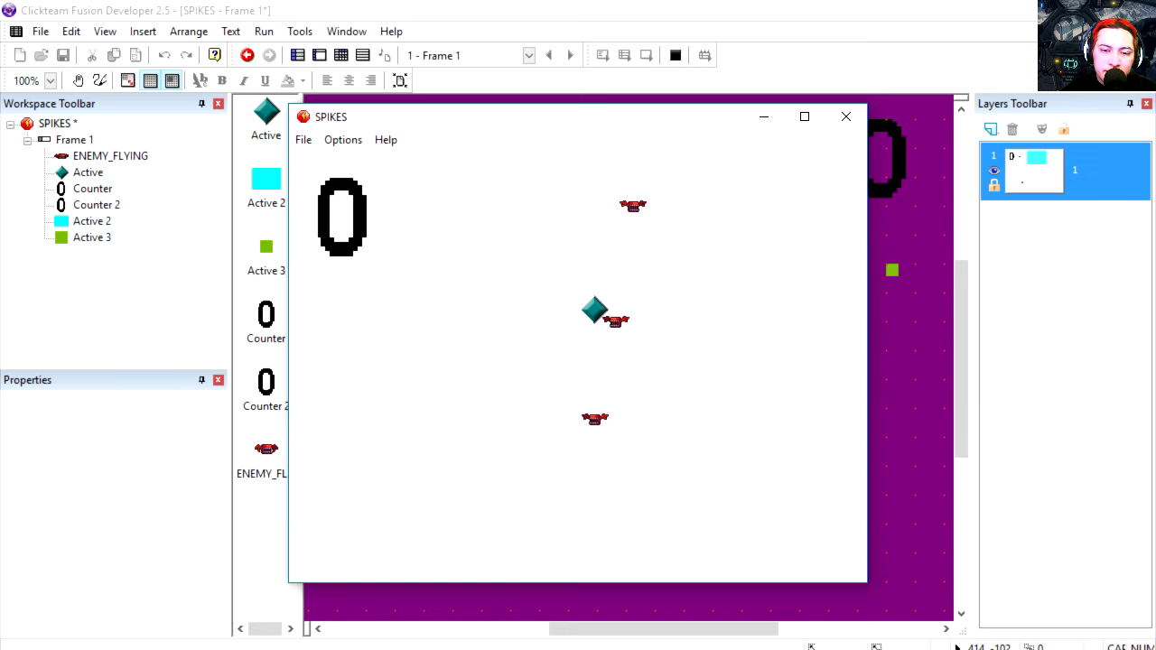
key("Up")
key("Down")
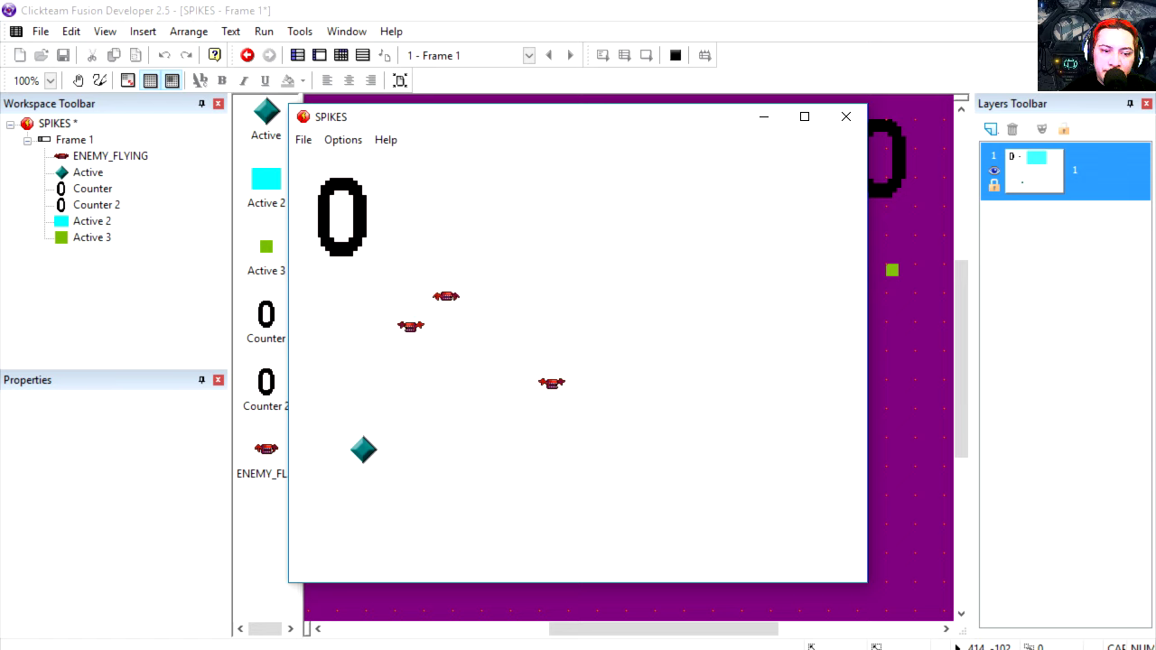
key("Right")
key("Up")
key("Right")
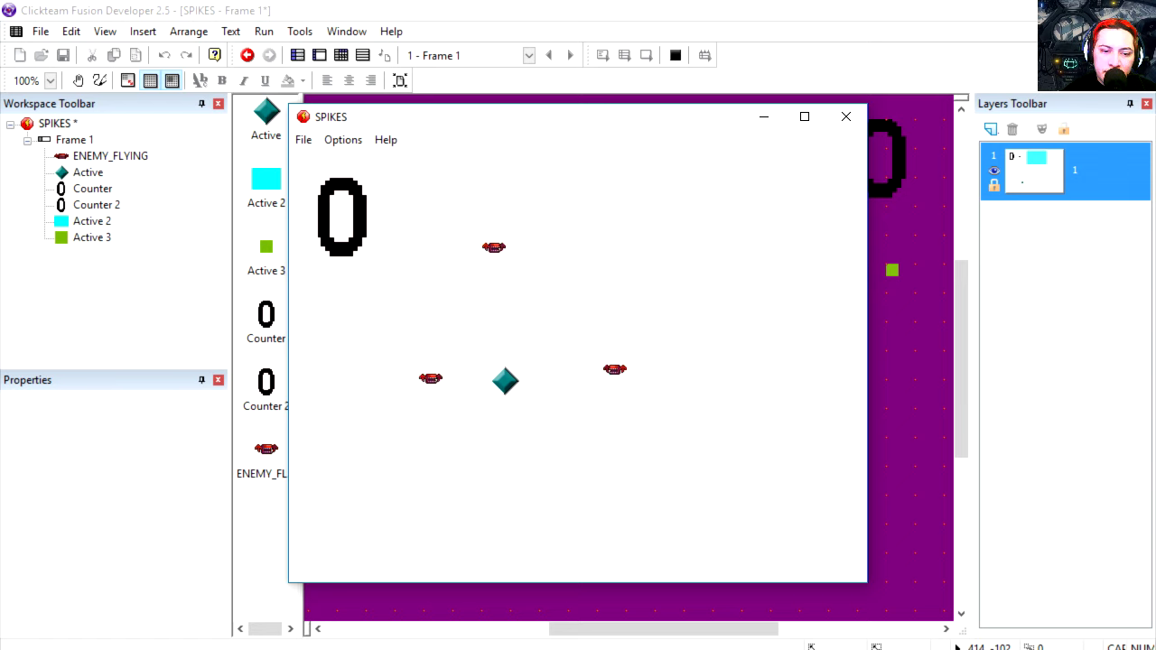
key("Right")
key("Down")
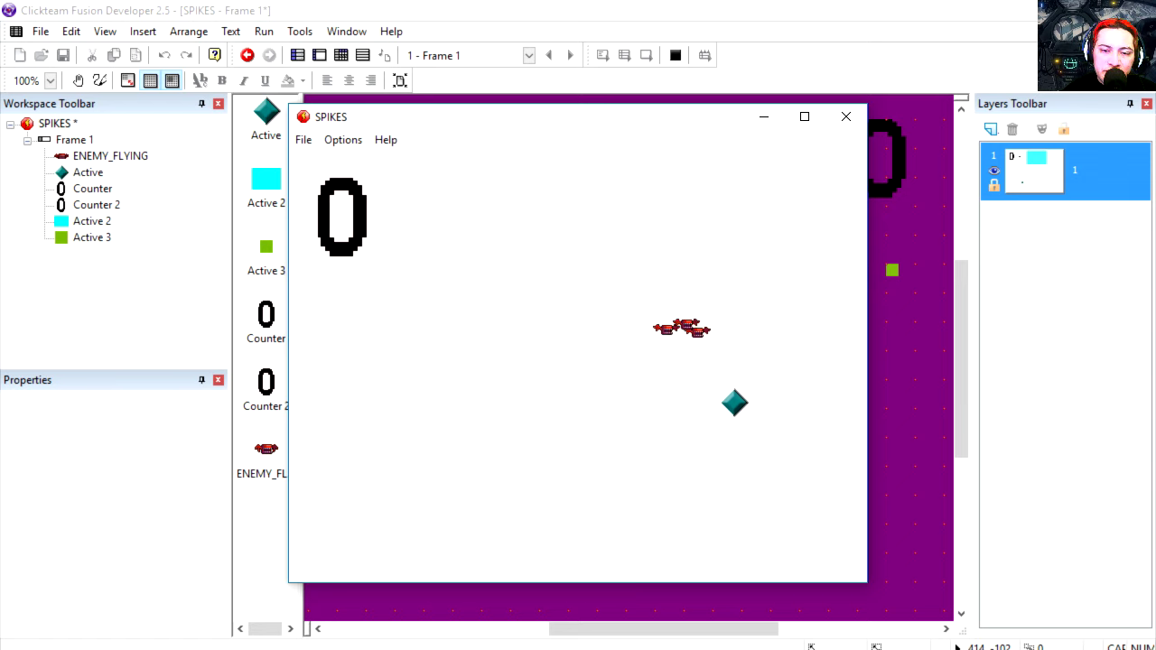
key("Left")
key("Up")
key("alt+F4")
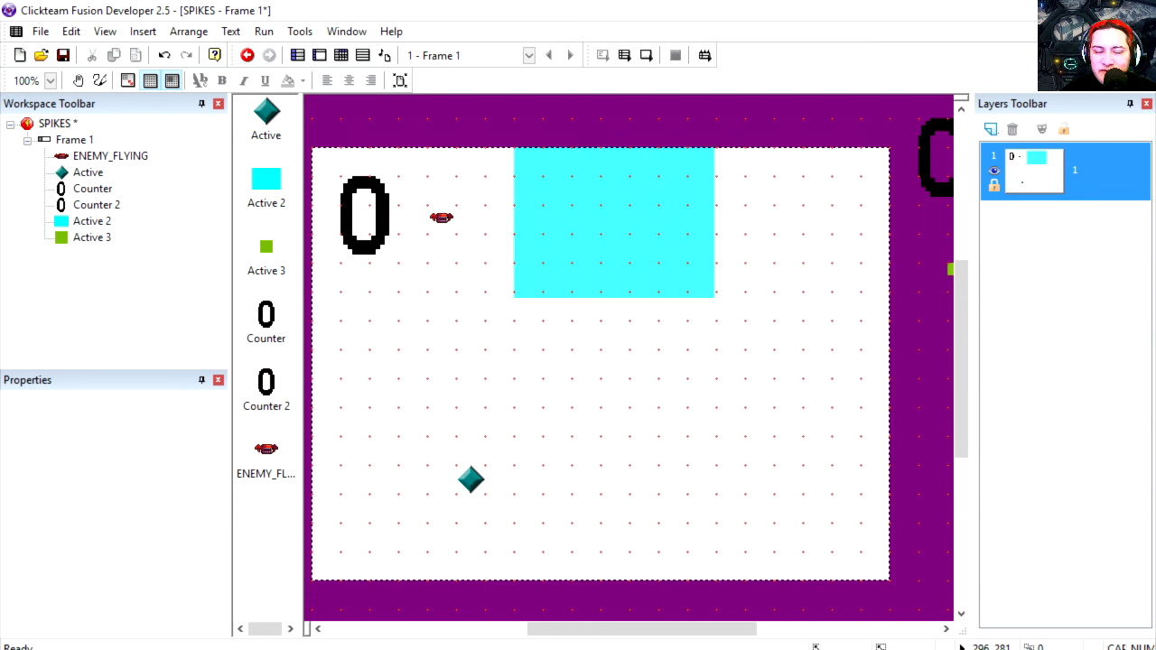